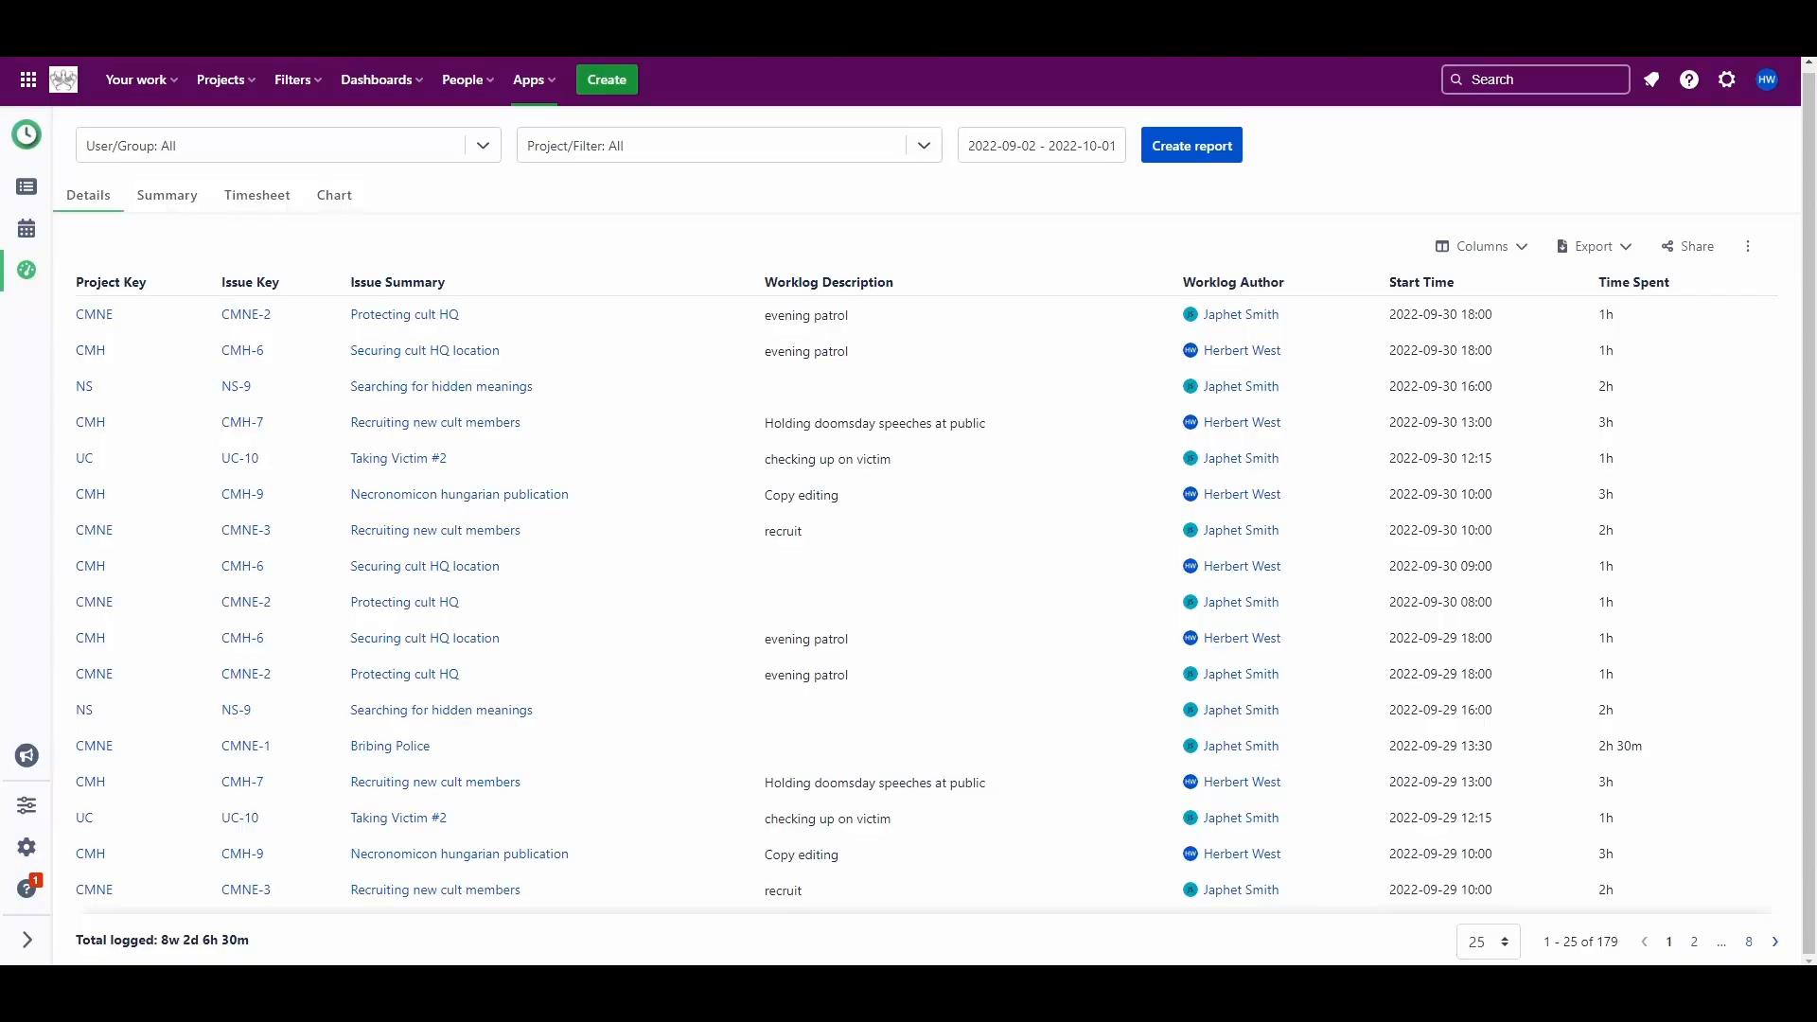
left_click(528, 80)
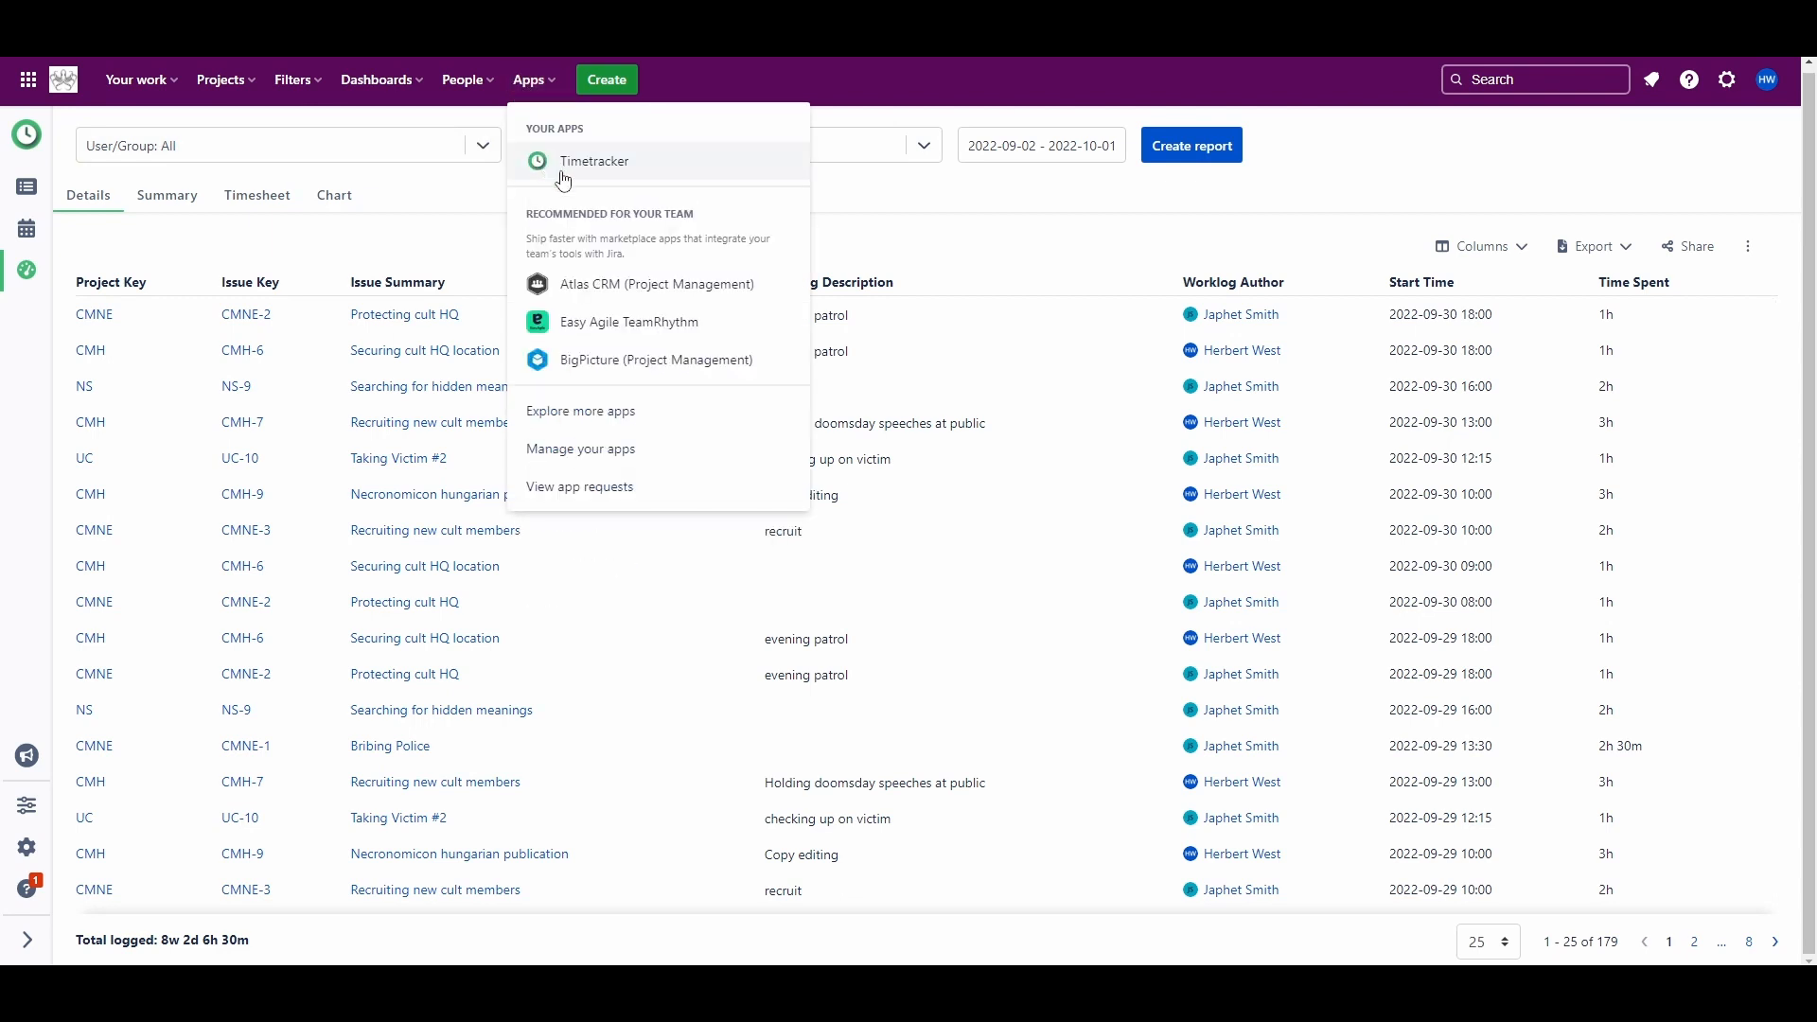
left_click(457, 198)
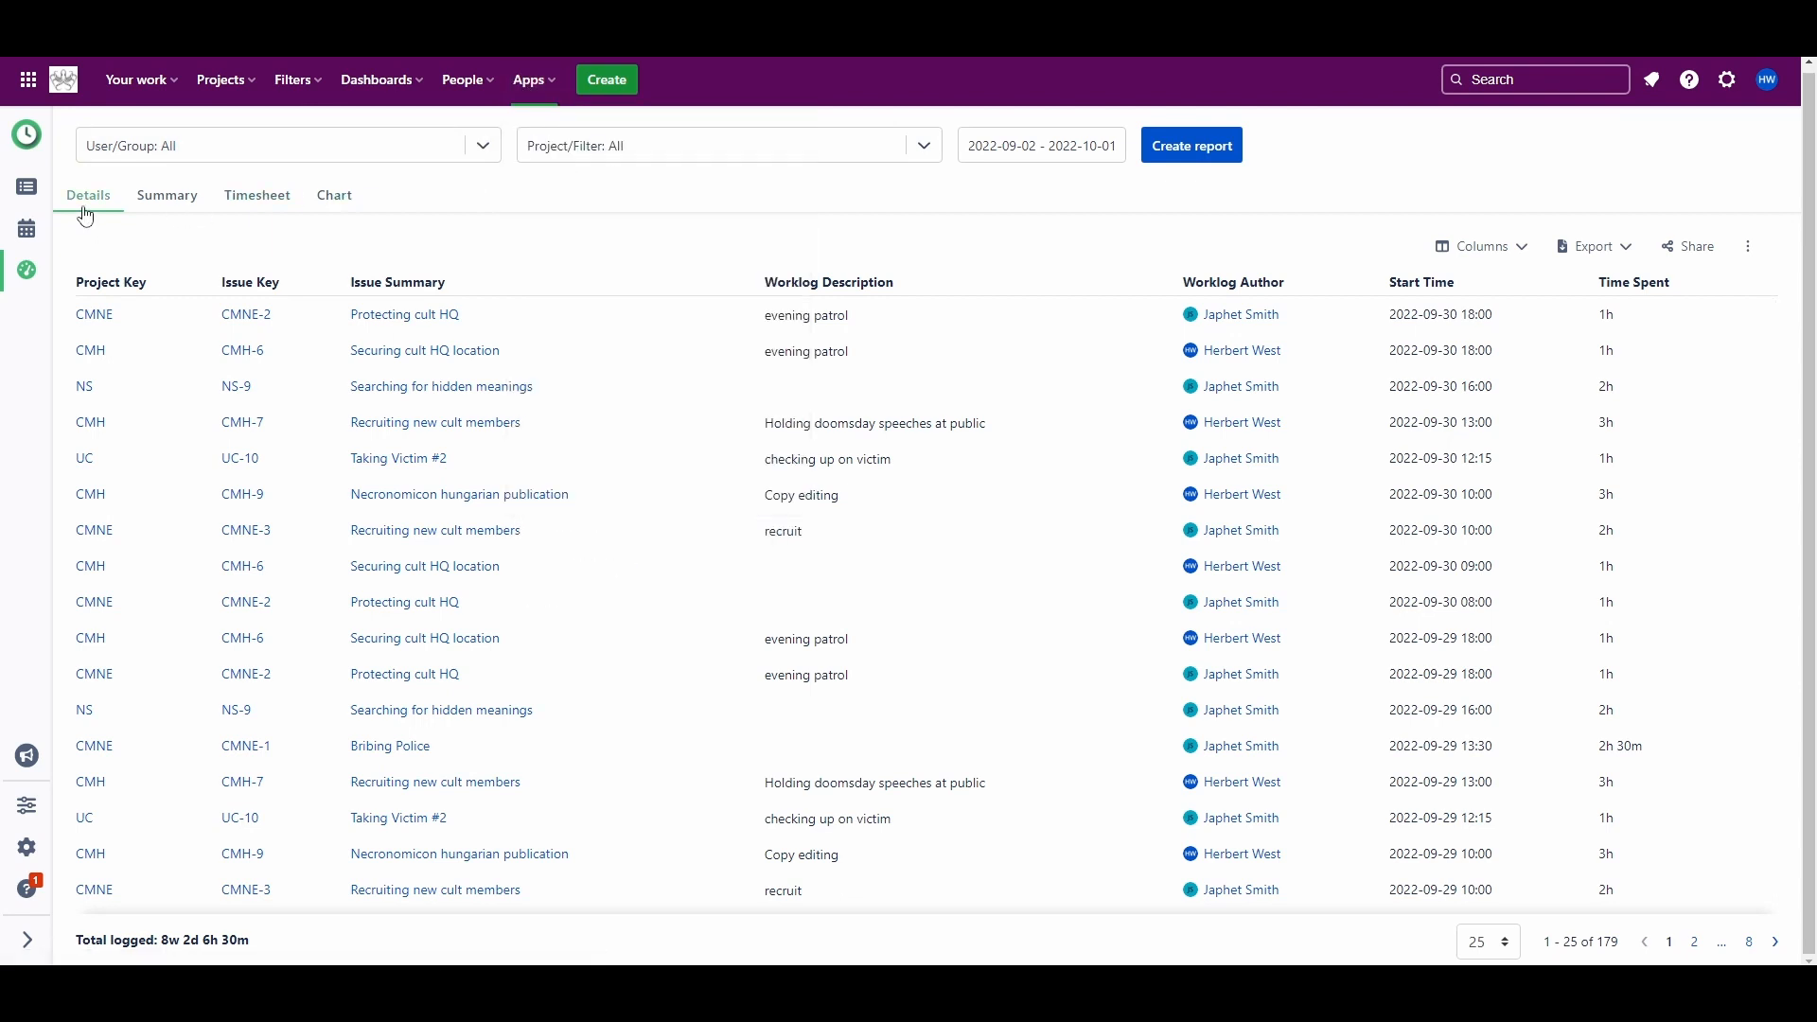
Show the summary report and look over its user, project, date range and grouping options
left_click(148, 198)
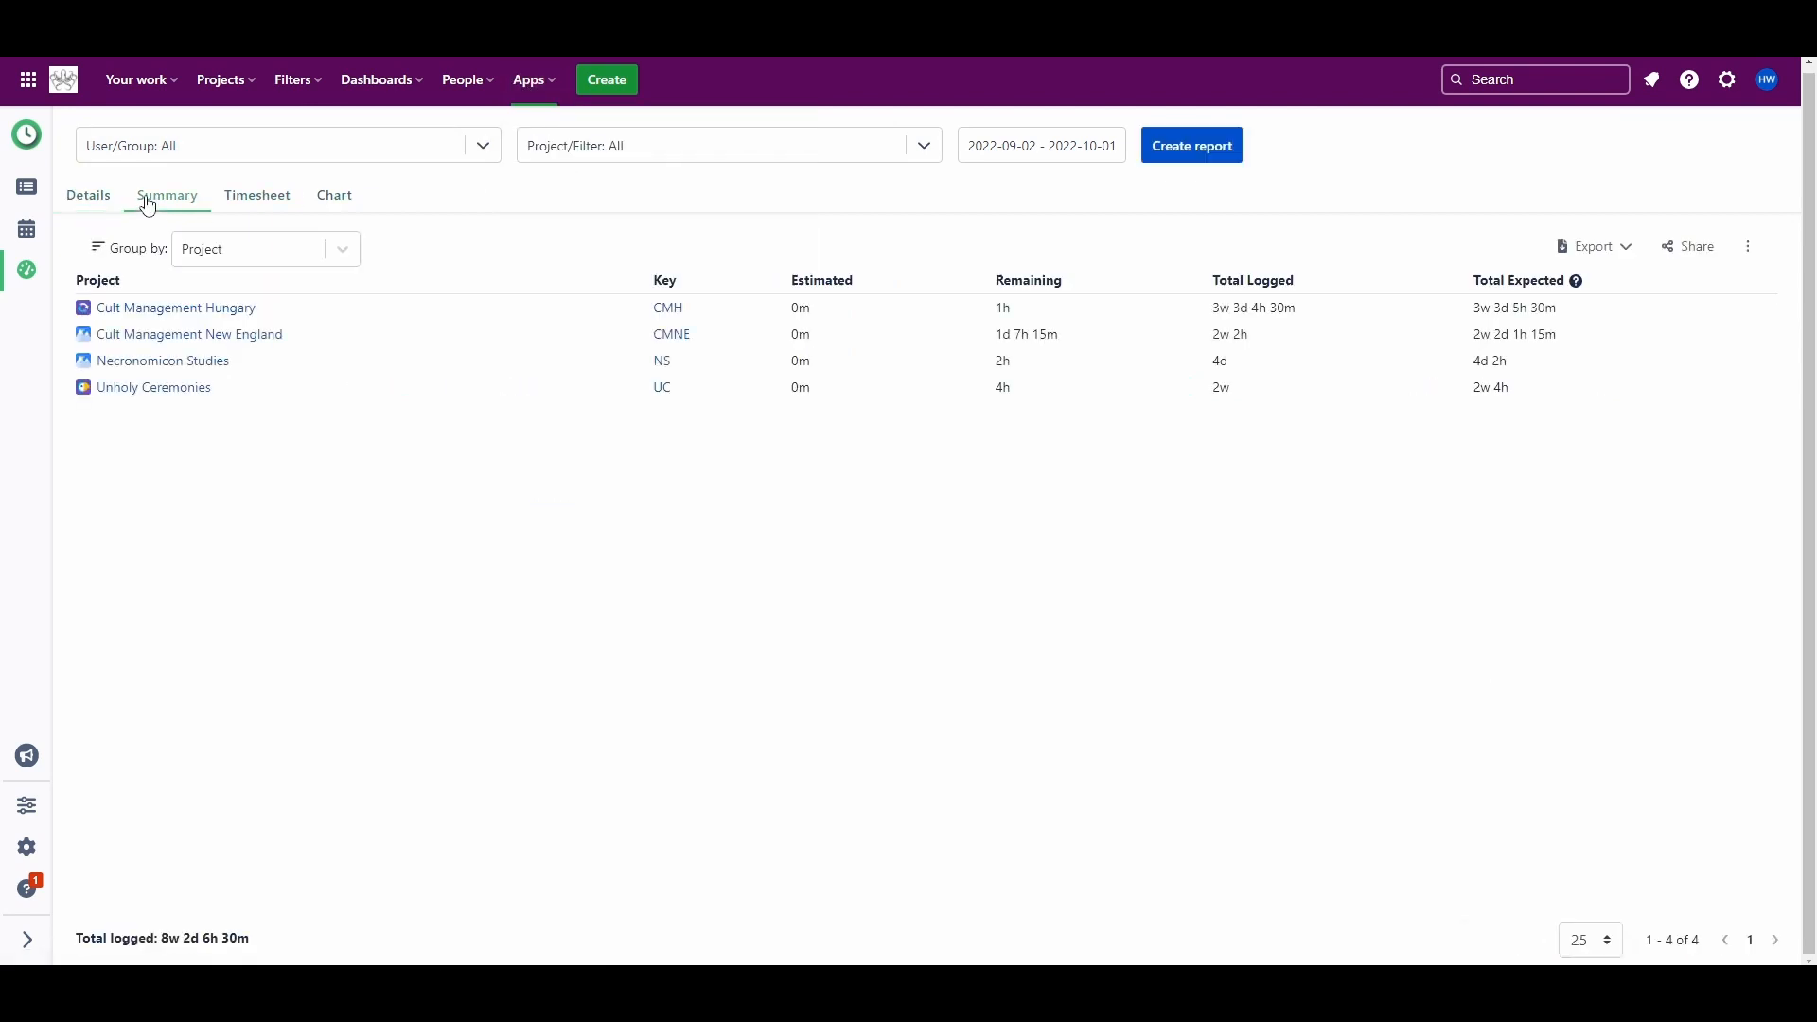
left_click(271, 148)
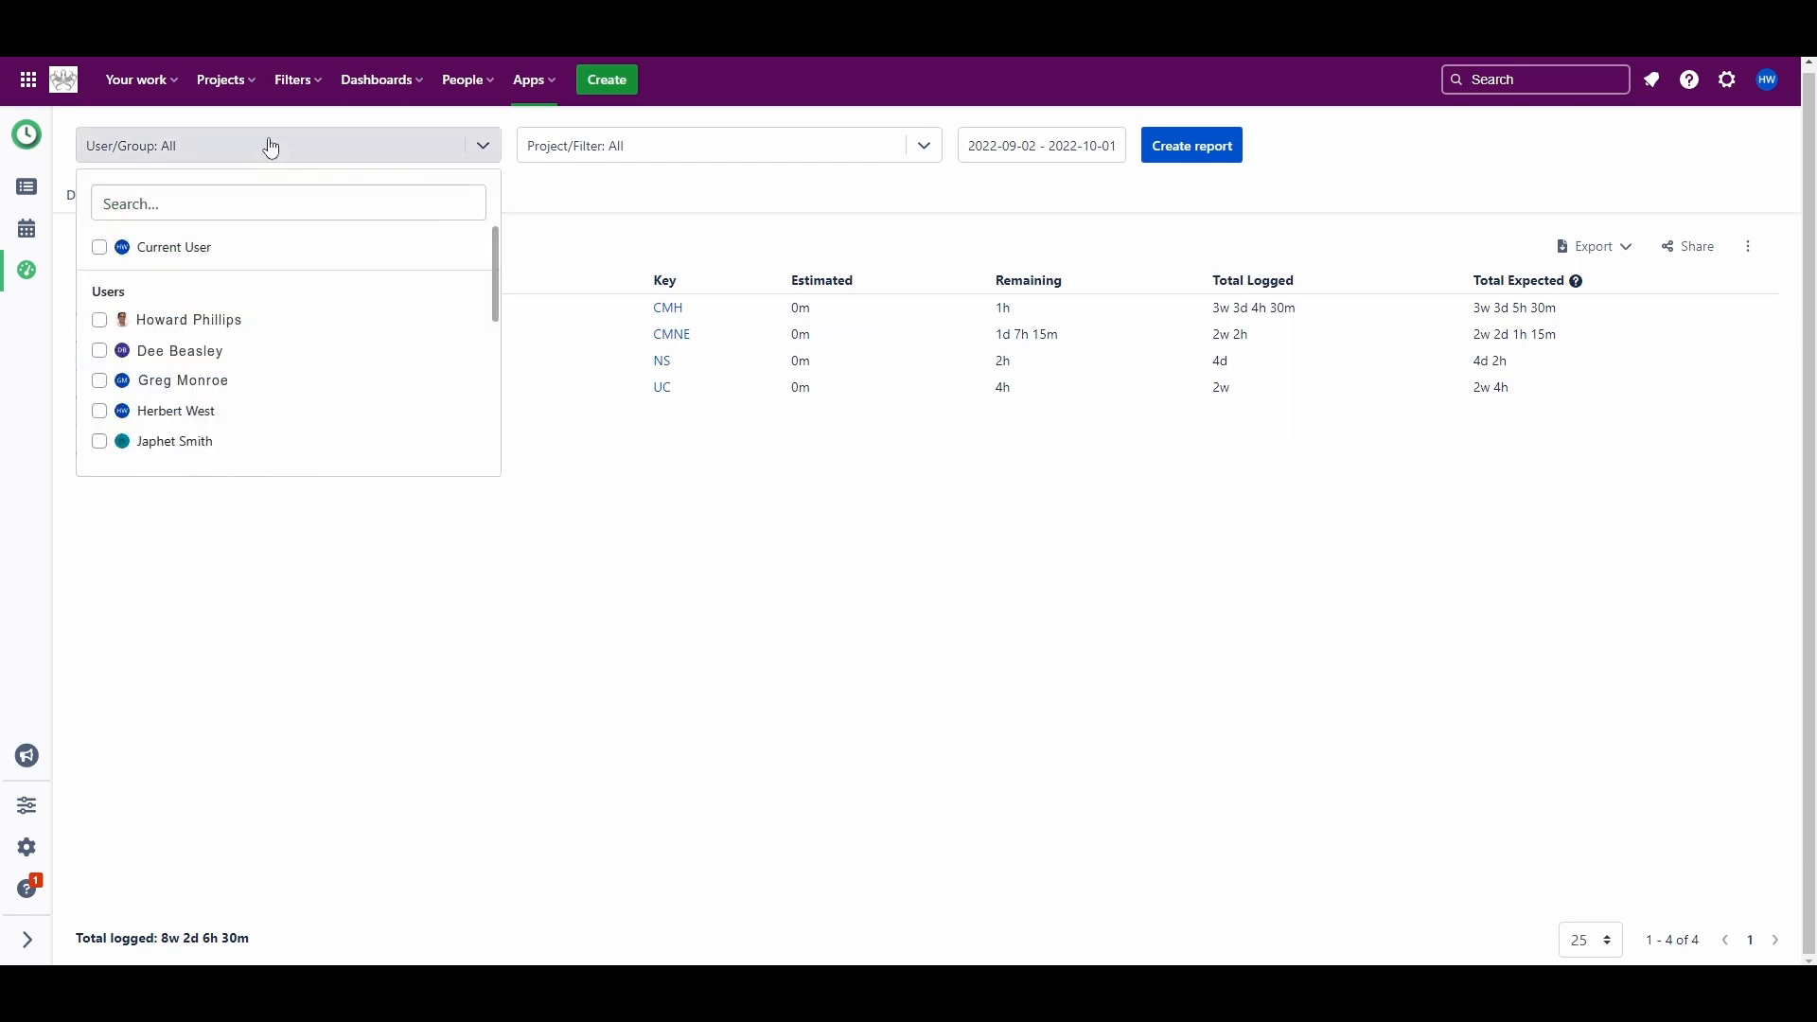
left_click(274, 144)
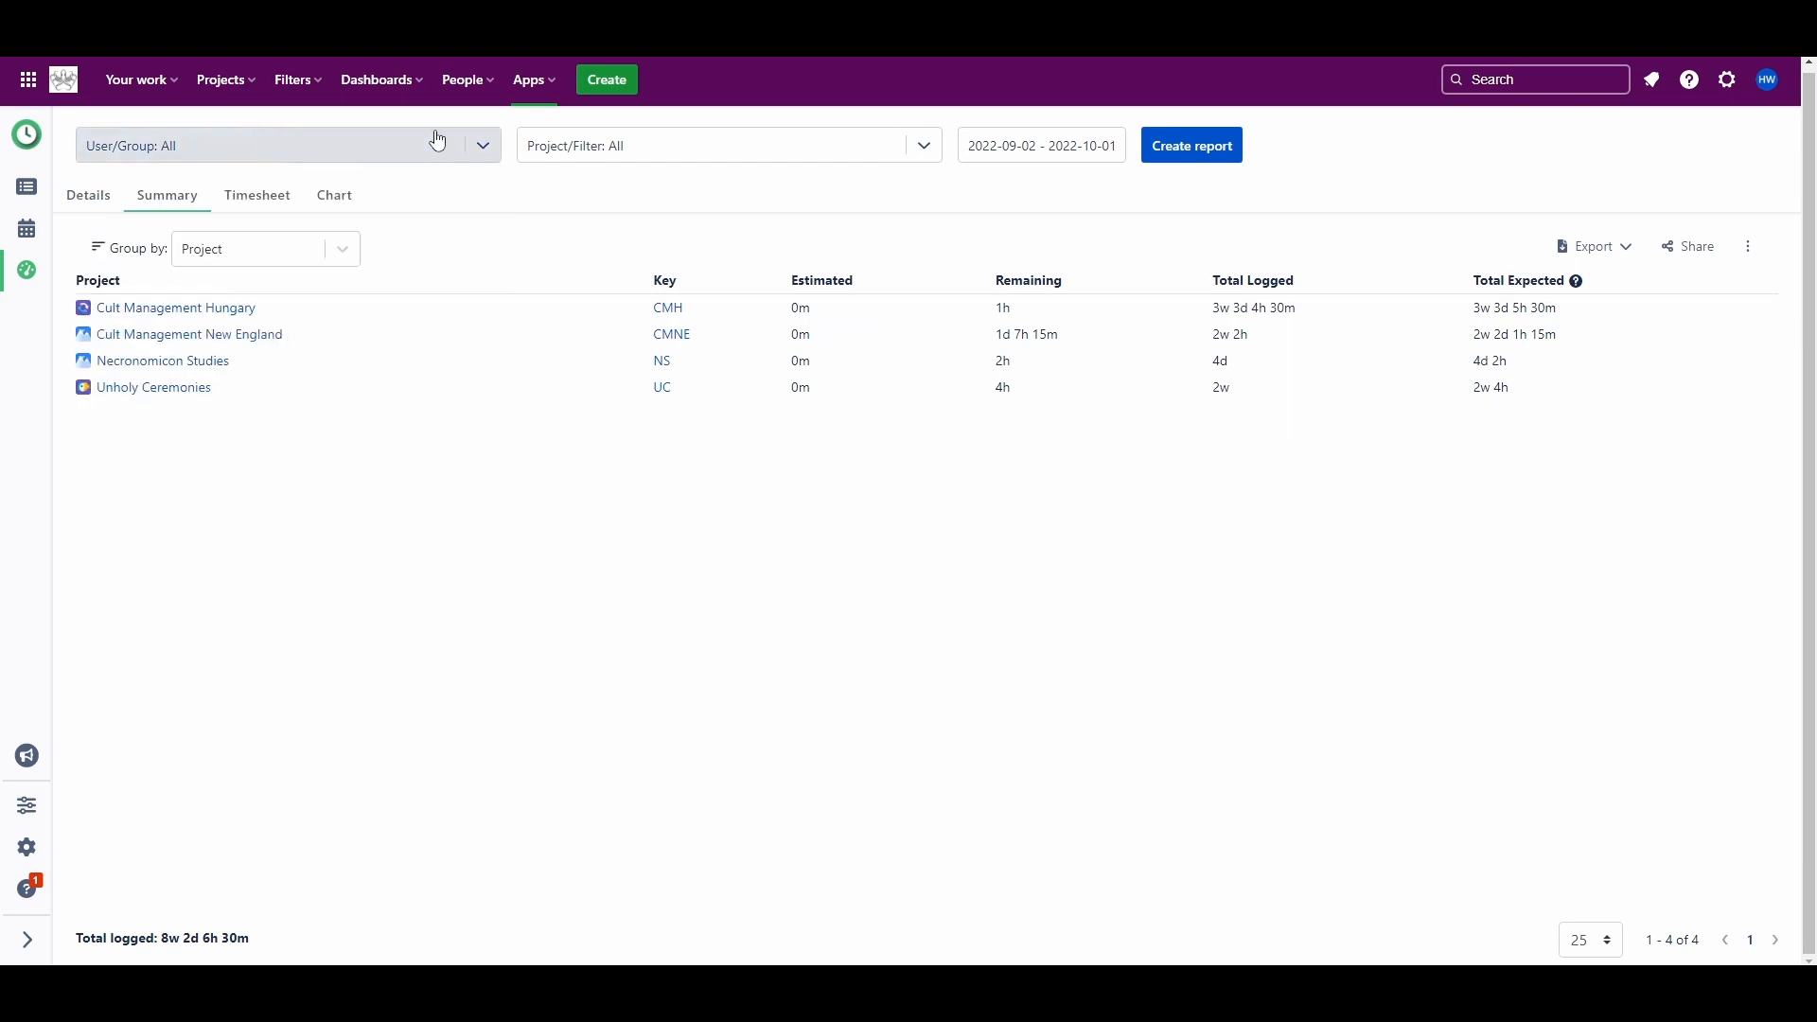
left_click(603, 142)
left_click(607, 143)
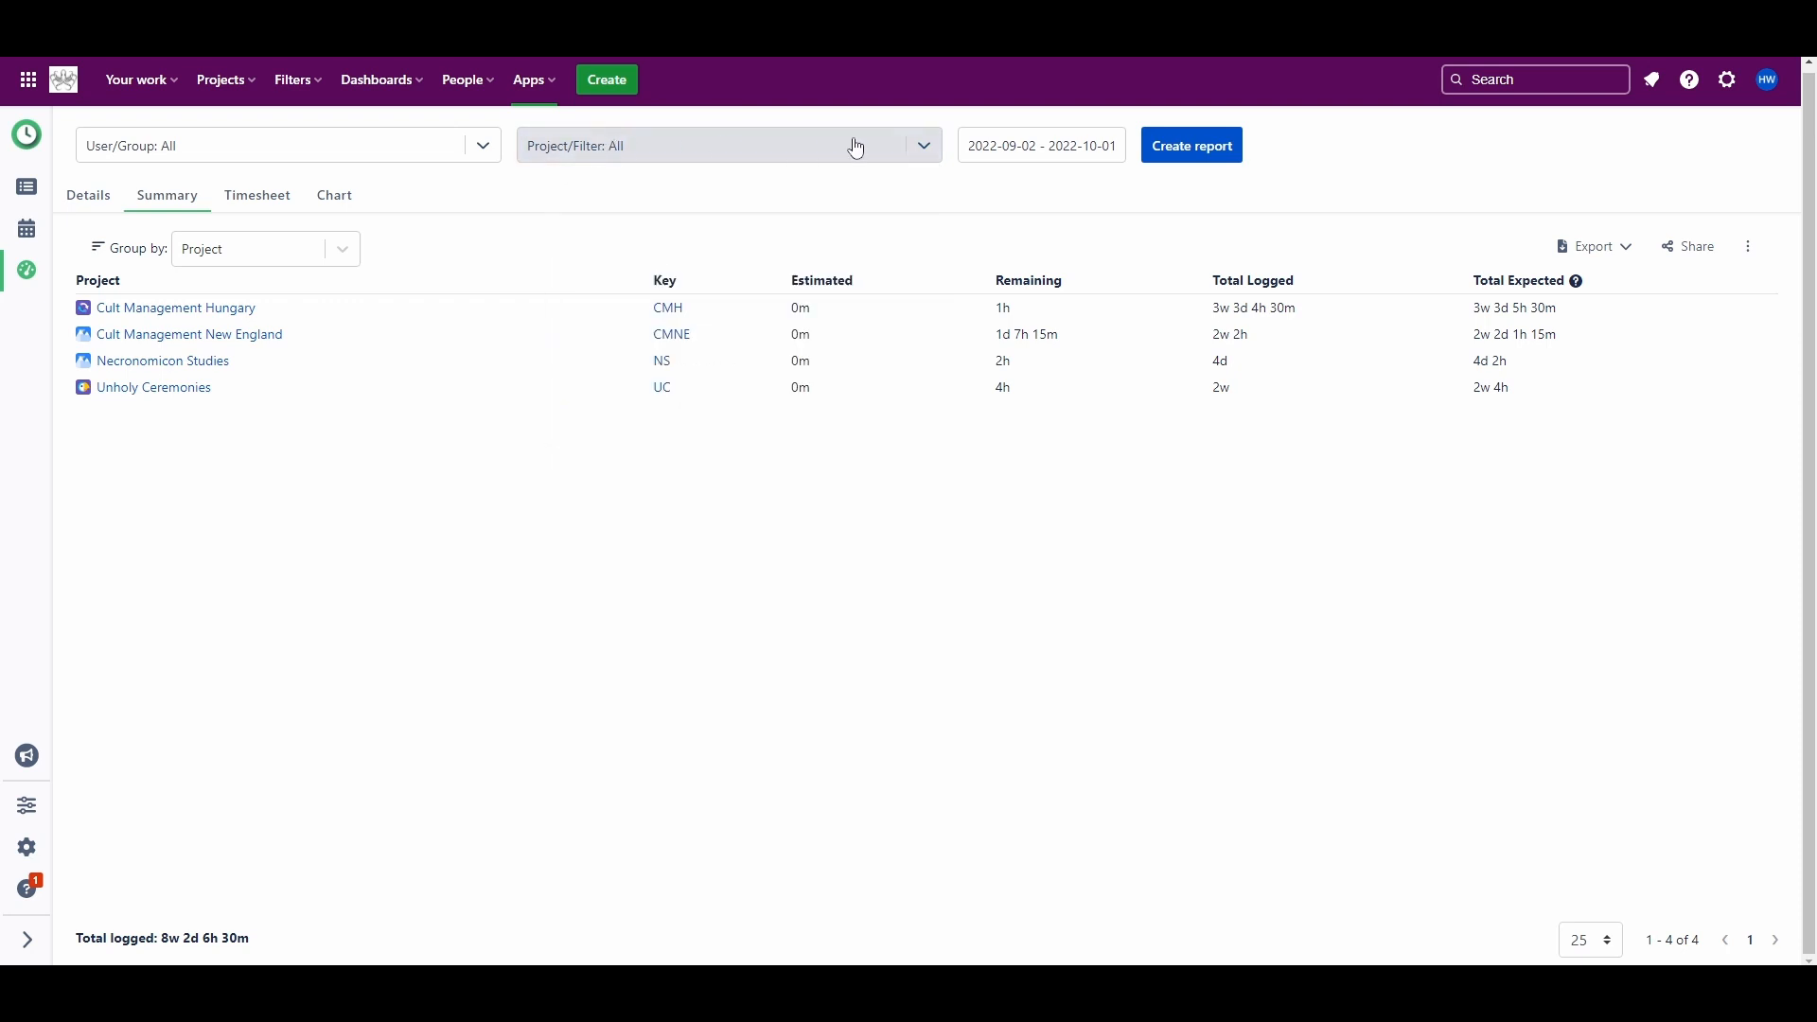
left_click(1032, 149)
left_click(1031, 151)
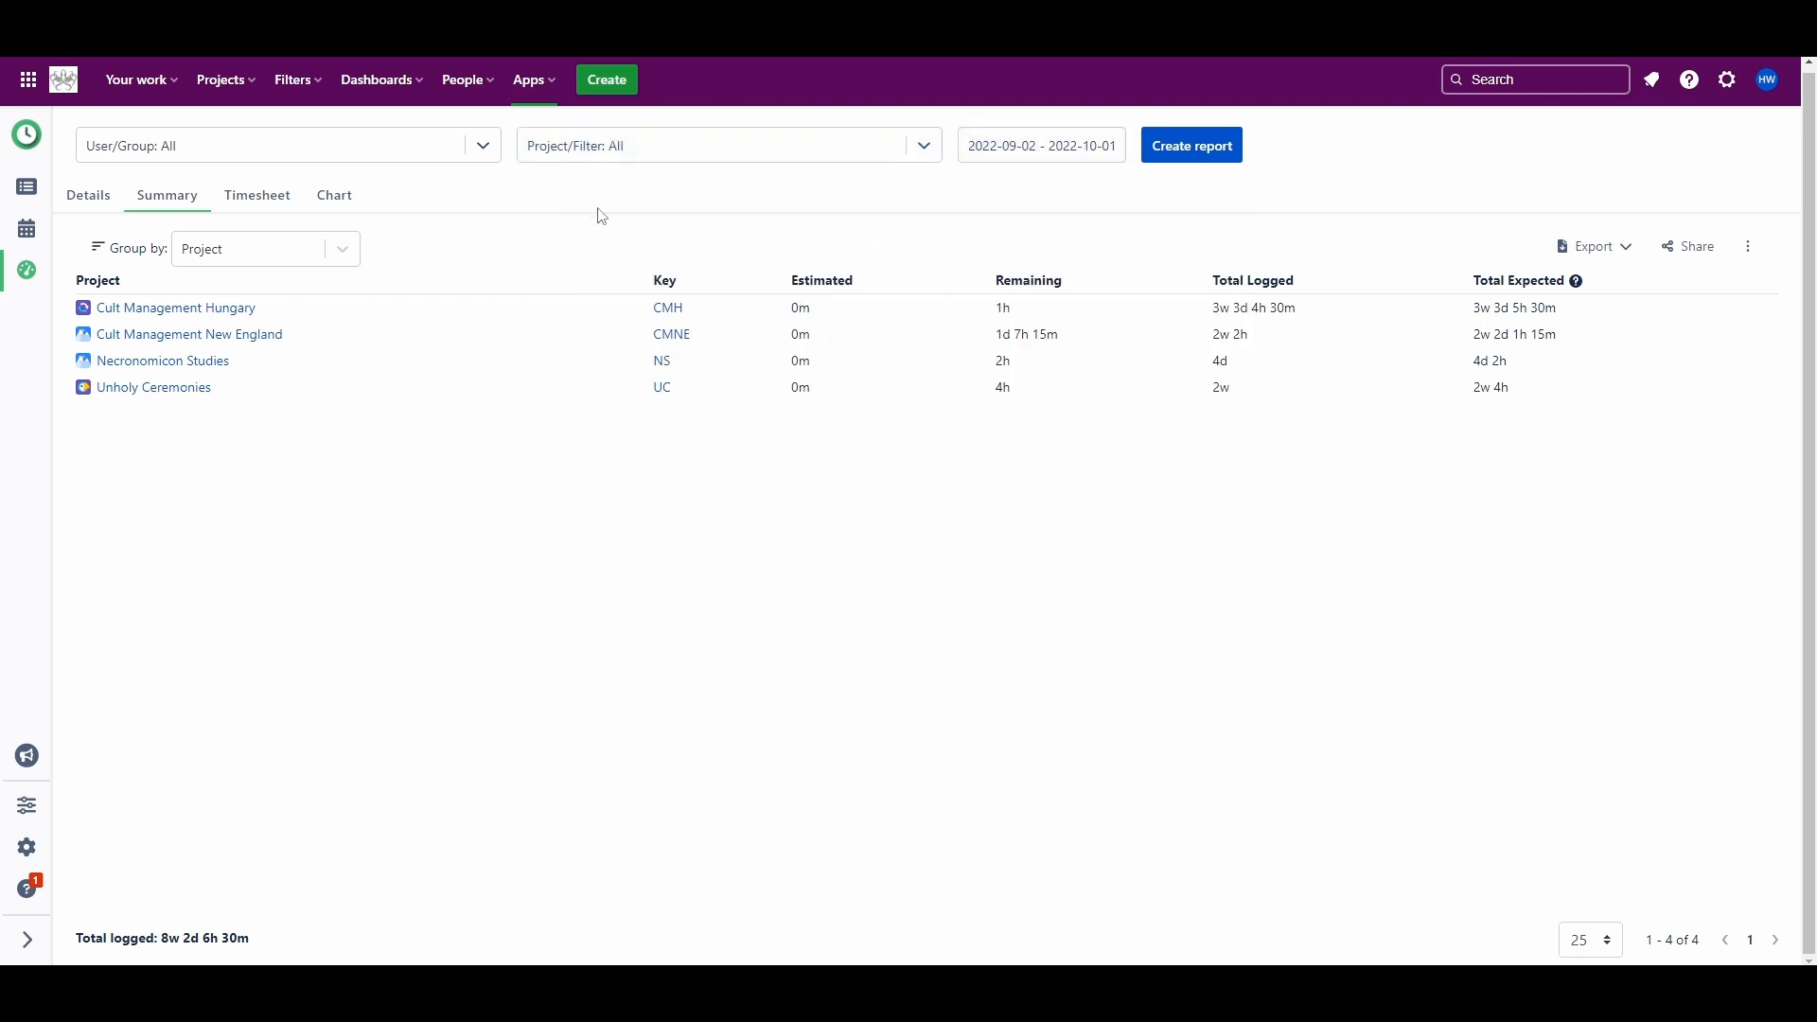
left_click(328, 259)
left_click(328, 259)
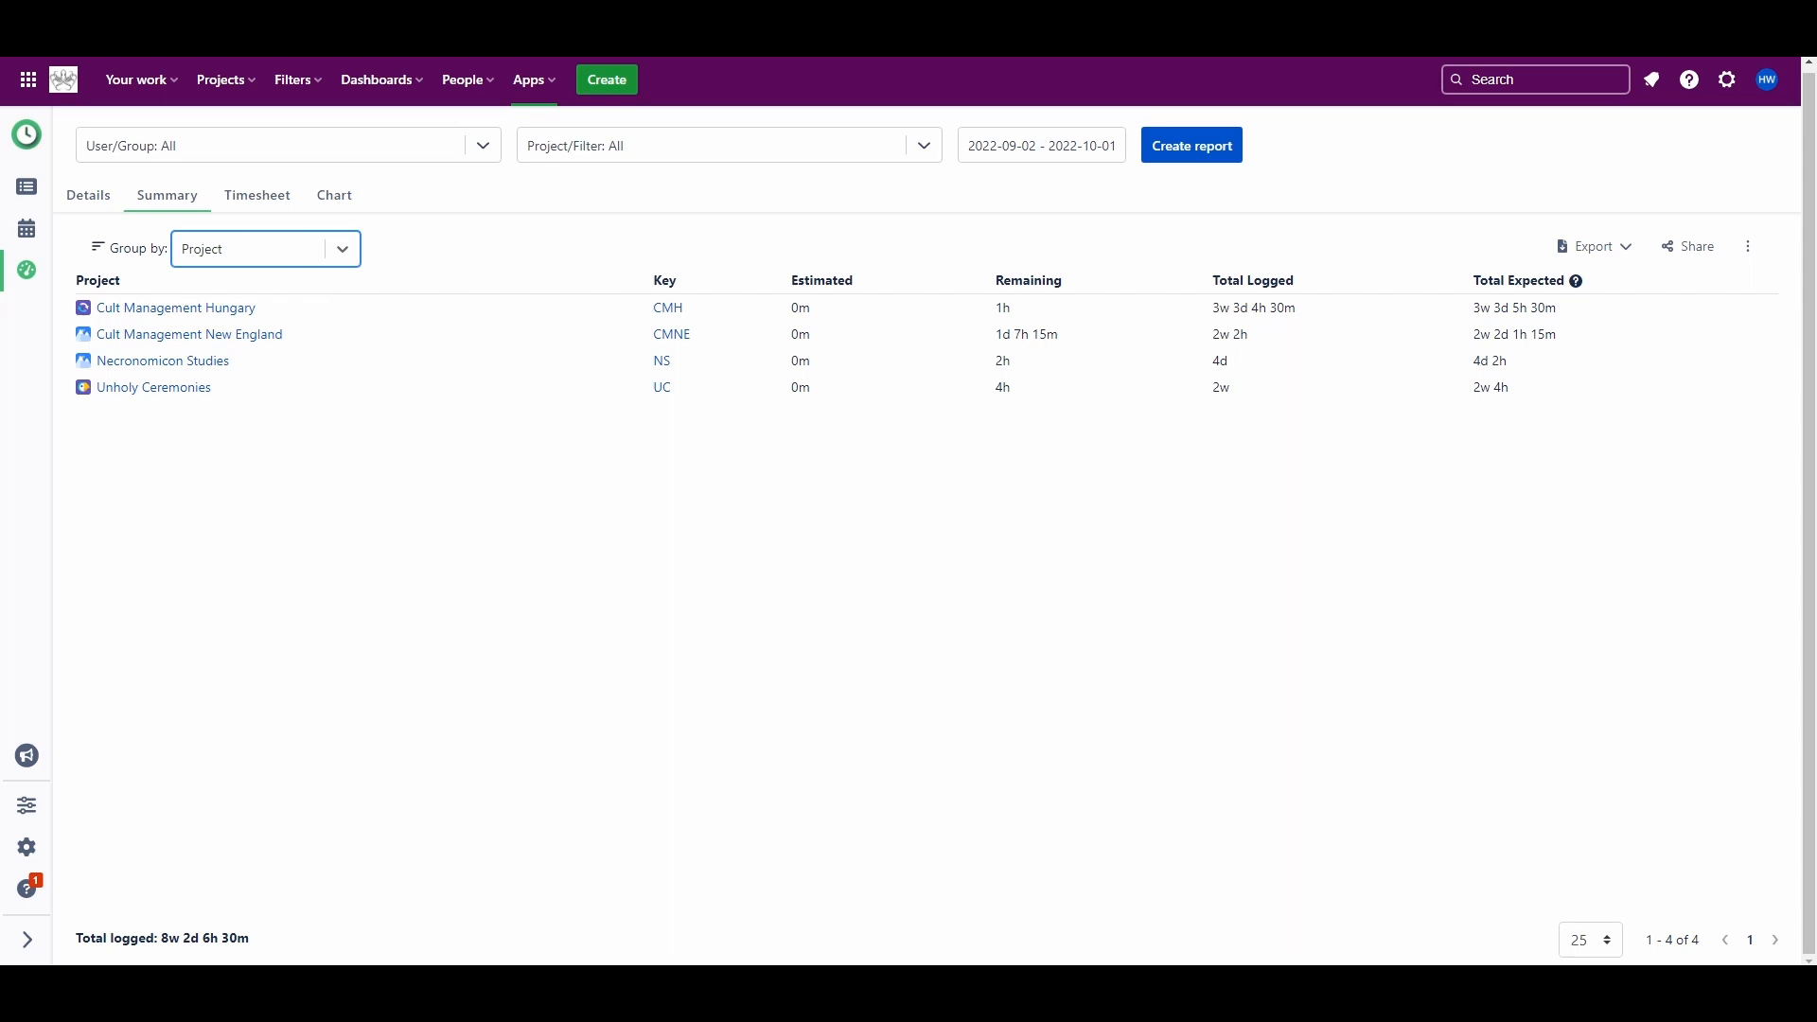
Regenerate the report for only the Cult Management New England project and view its worklog details
left_click(747, 144)
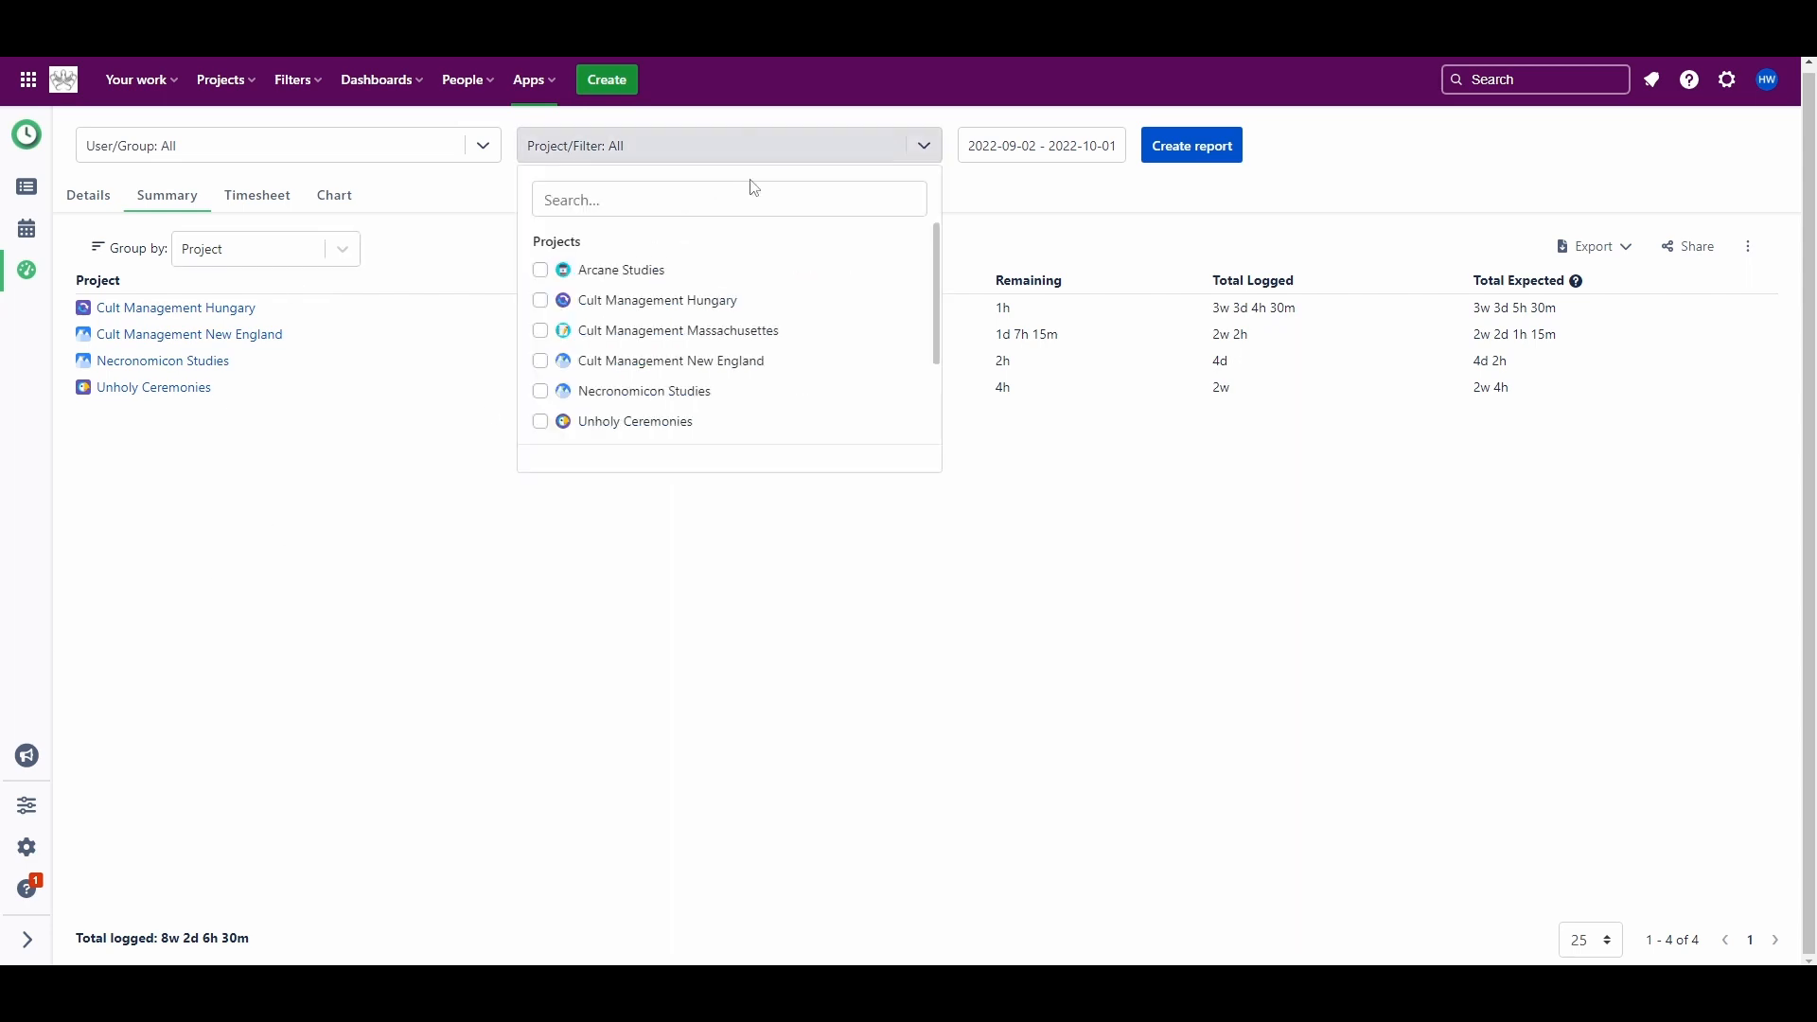
left_click(746, 359)
left_click(1178, 148)
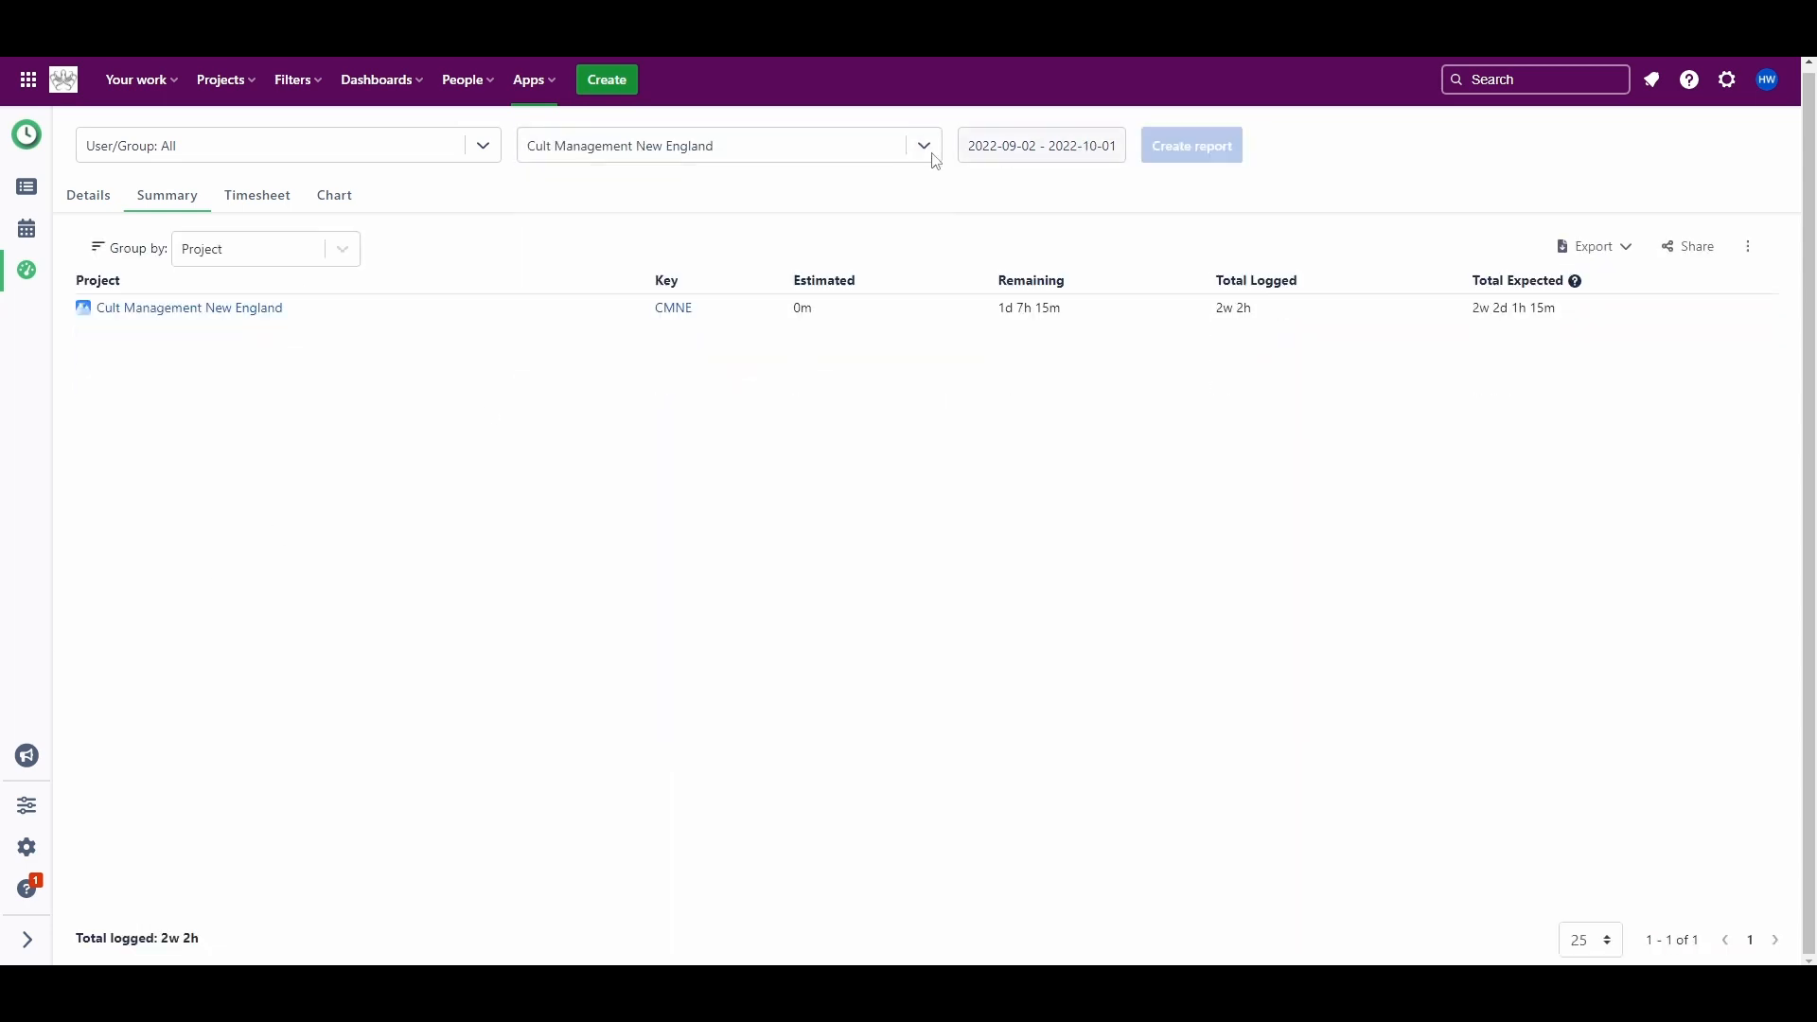
left_click(70, 201)
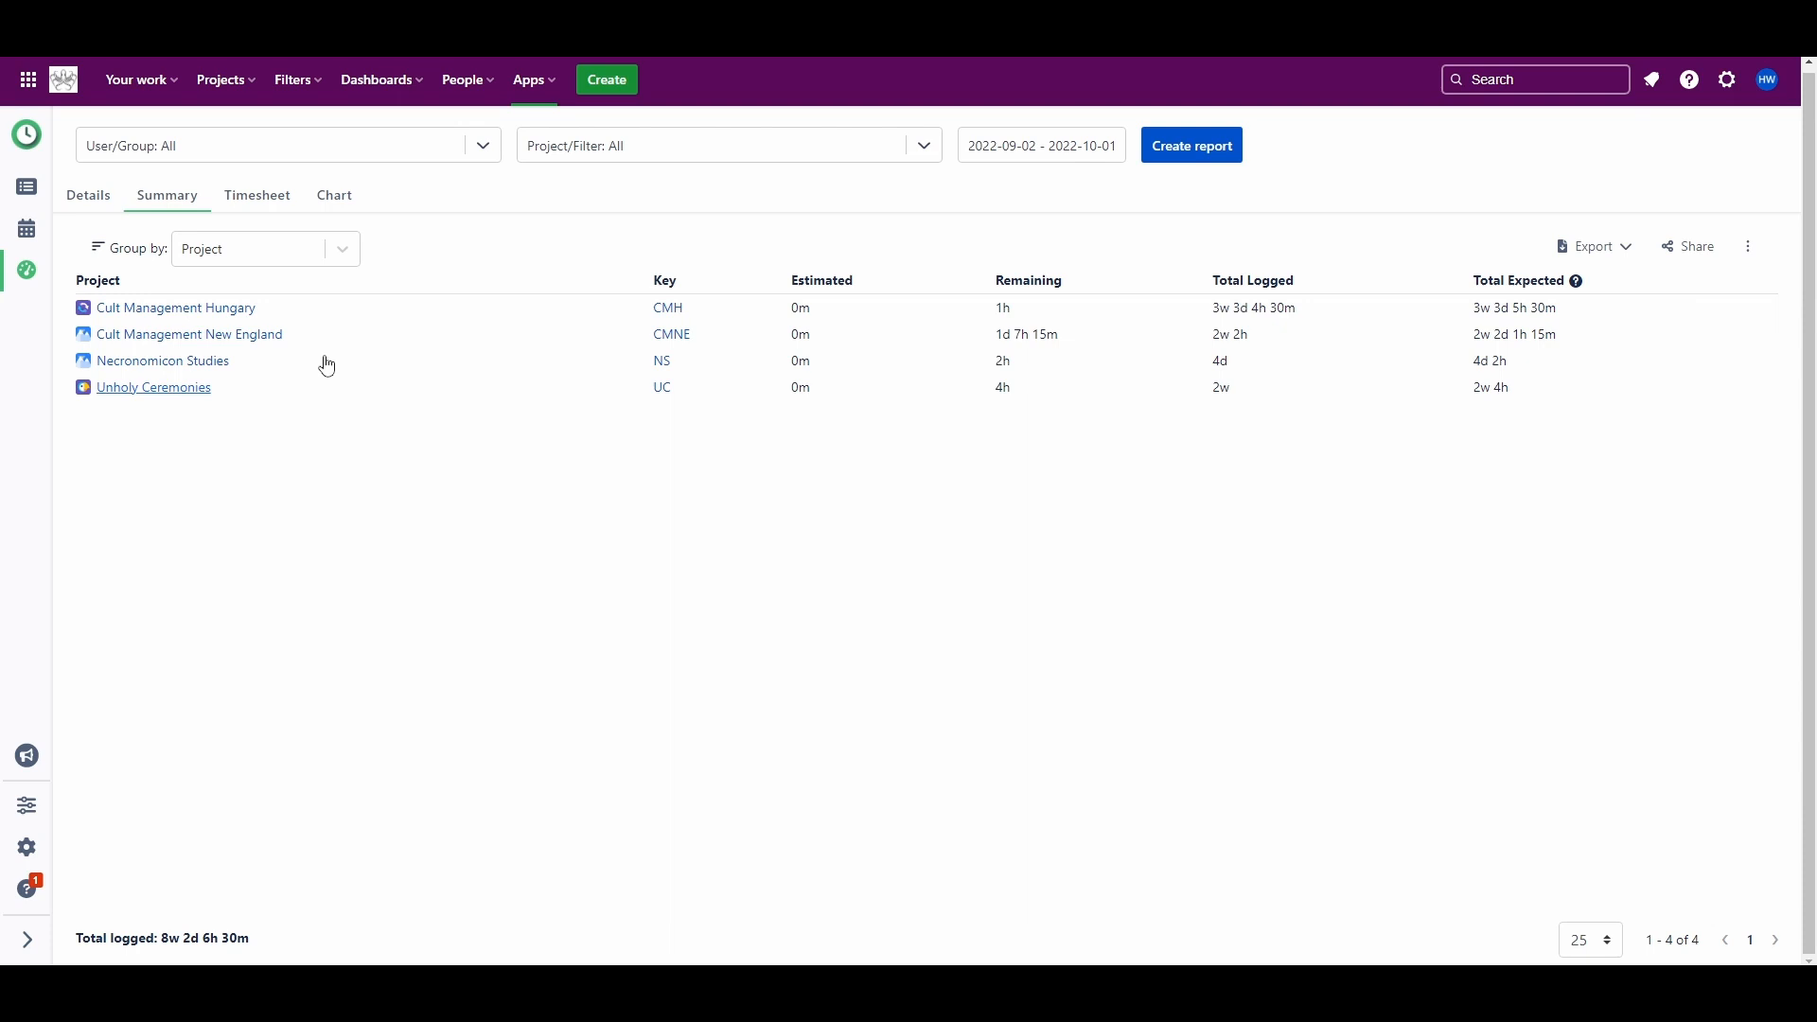
Change the grouping of the summary report
left_click(342, 249)
left_click(280, 331)
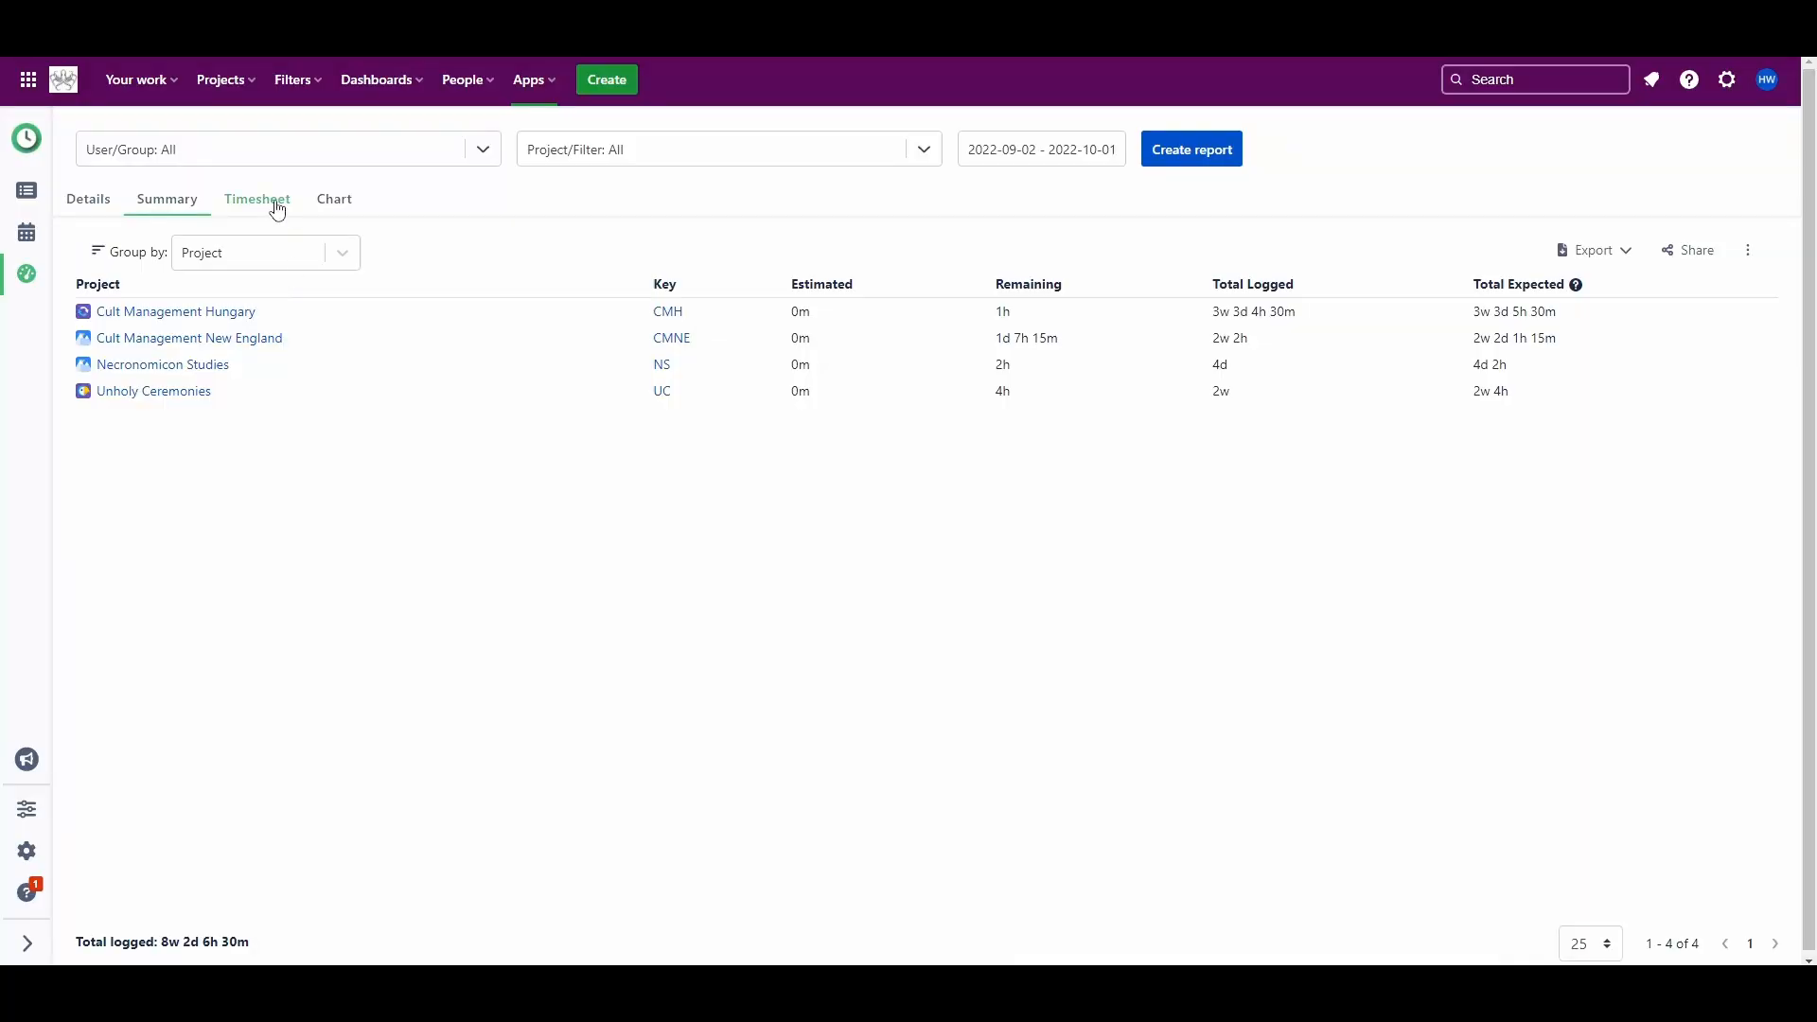
Show the timesheet report and group it by issue in addition to project
left_click(277, 210)
left_click(271, 252)
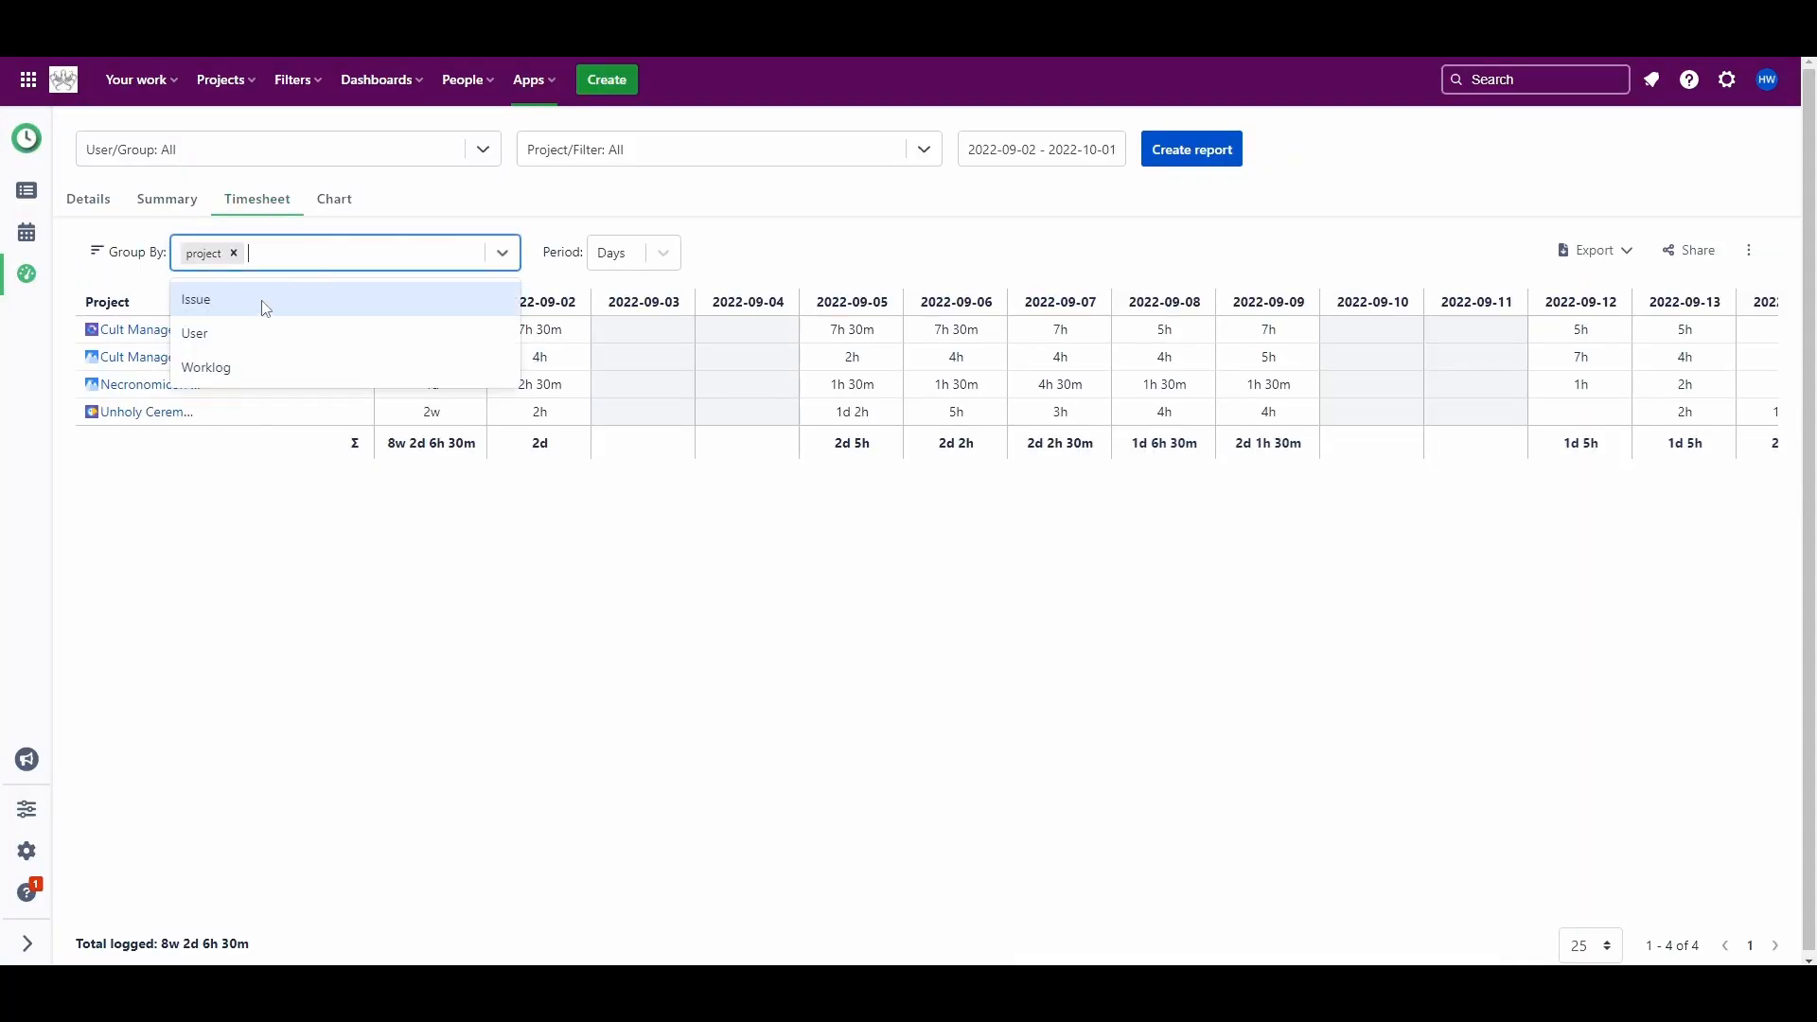
left_click(266, 303)
Export the grouped timesheet report as a CSV file and open the downloaded file
left_click(1598, 251)
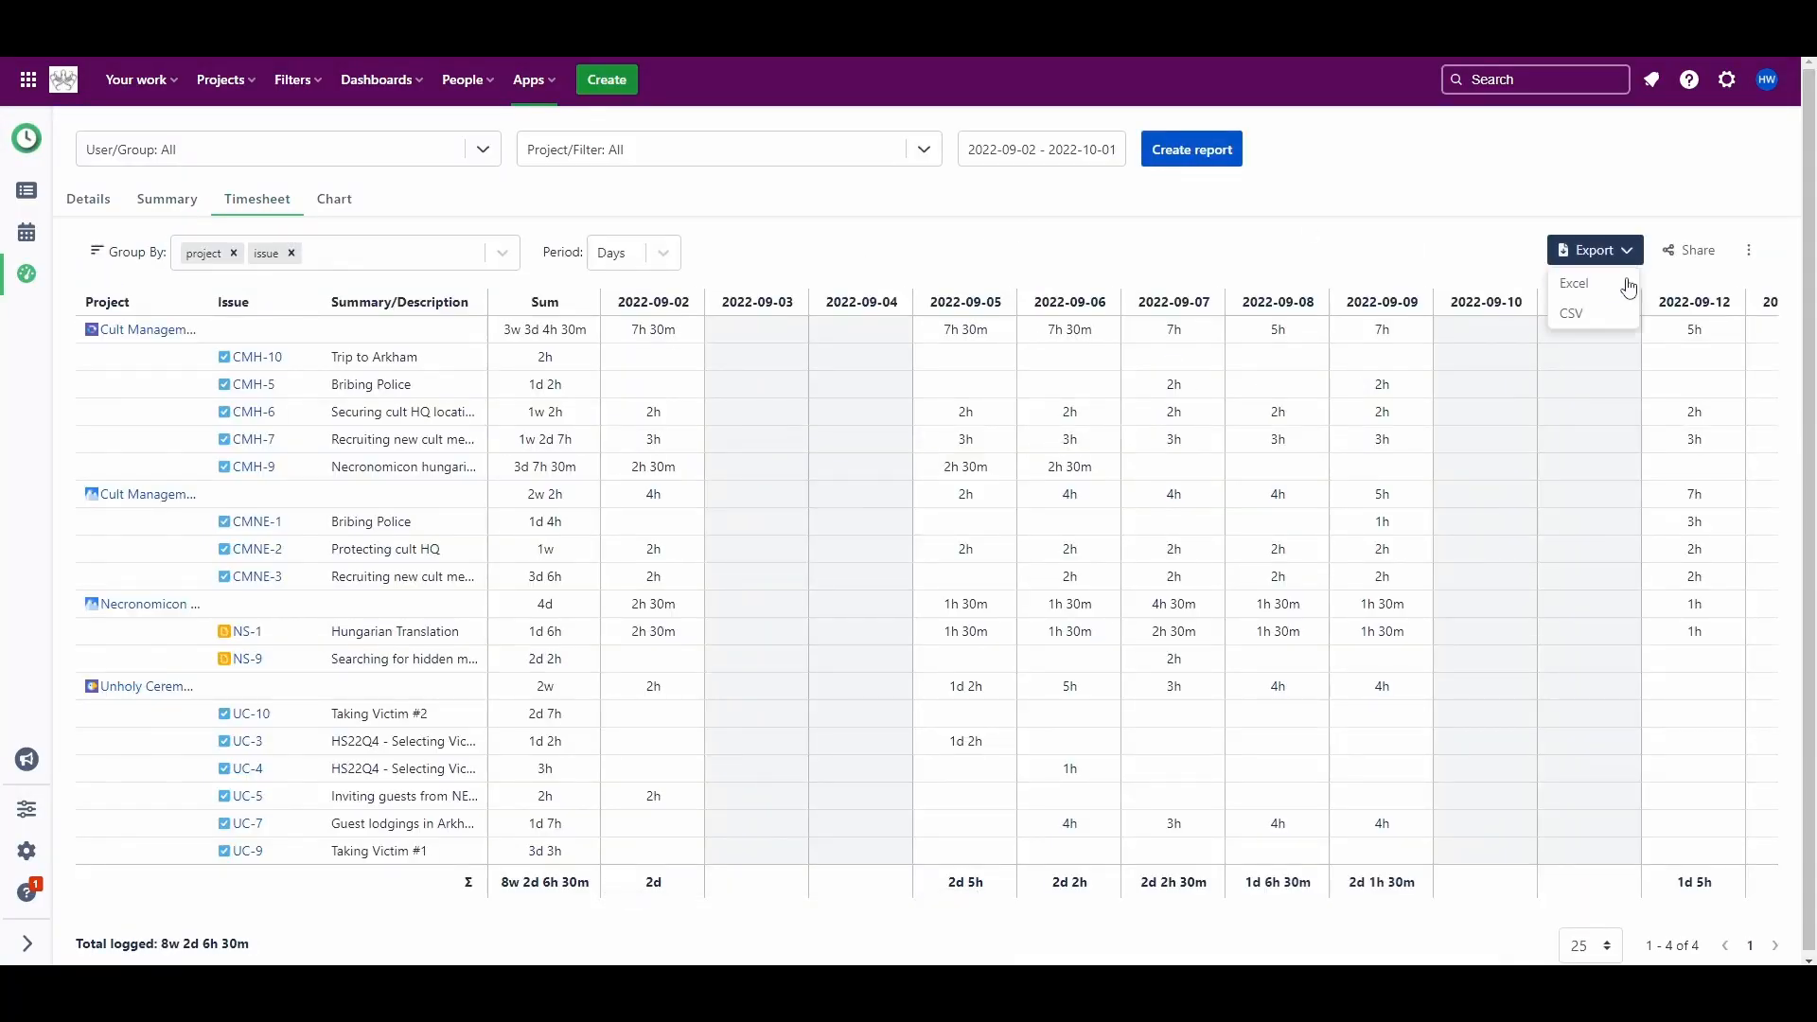
left_click(1607, 318)
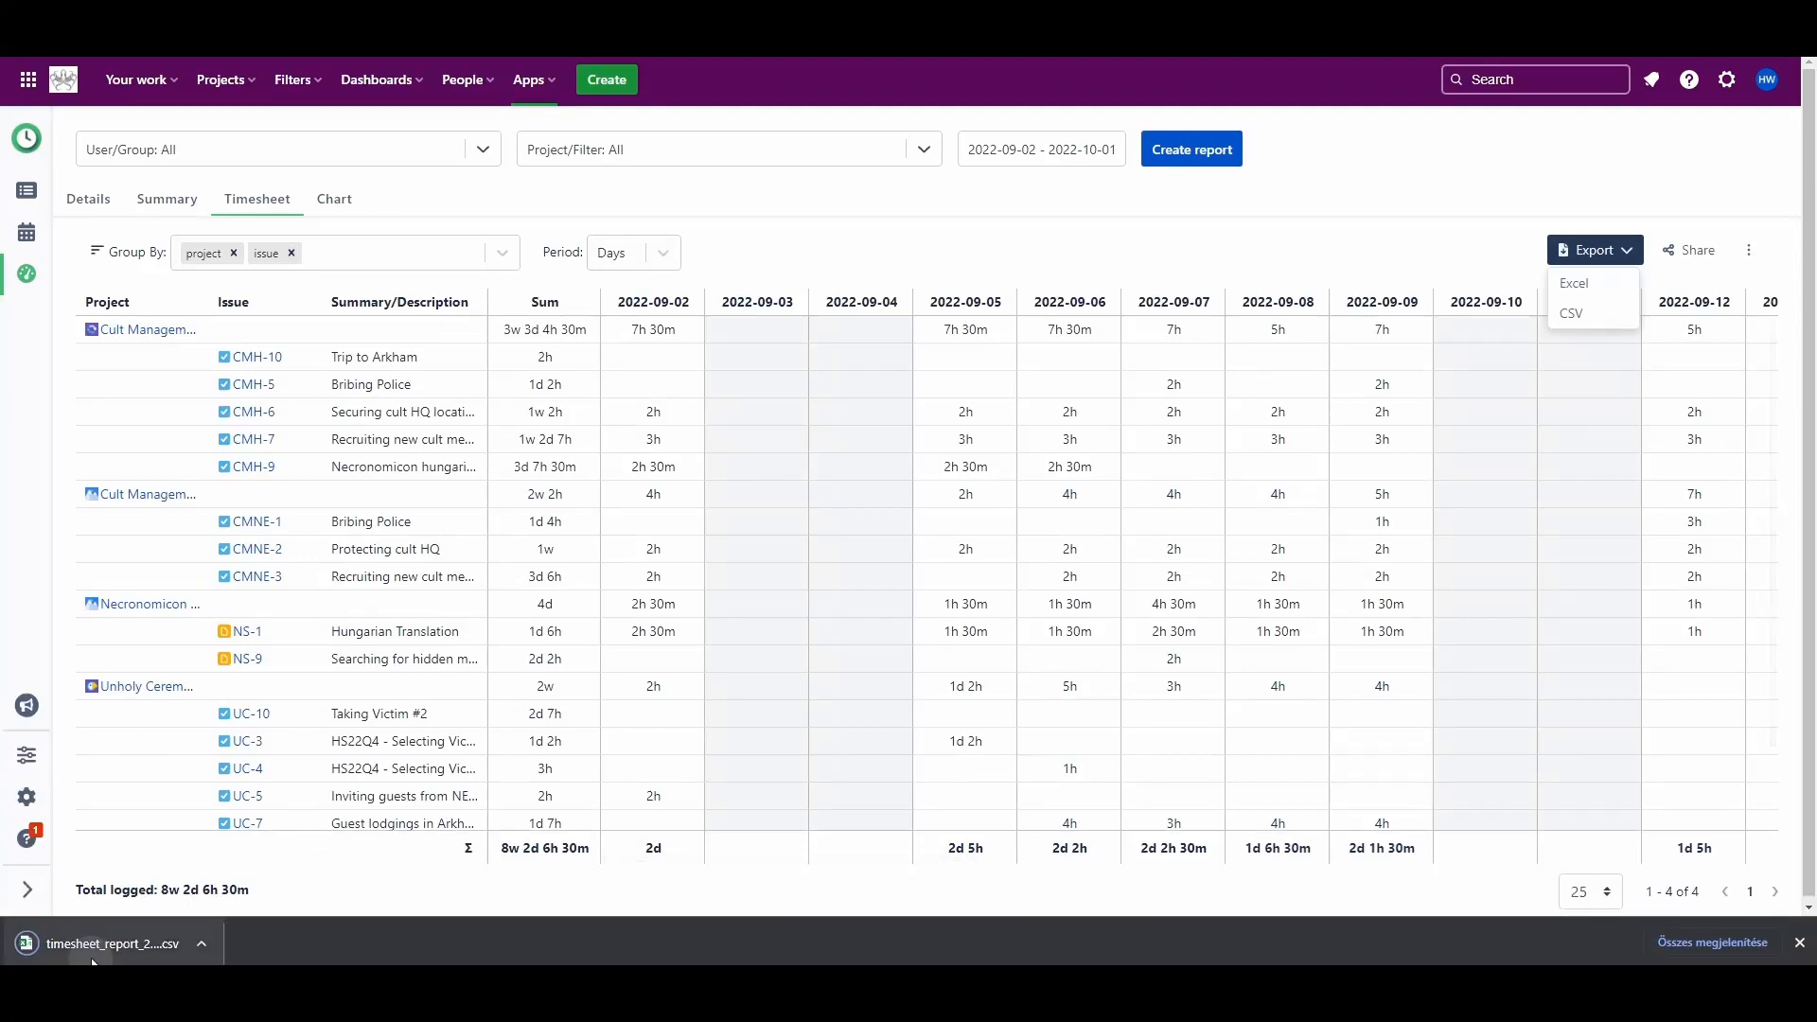
left_click(93, 956)
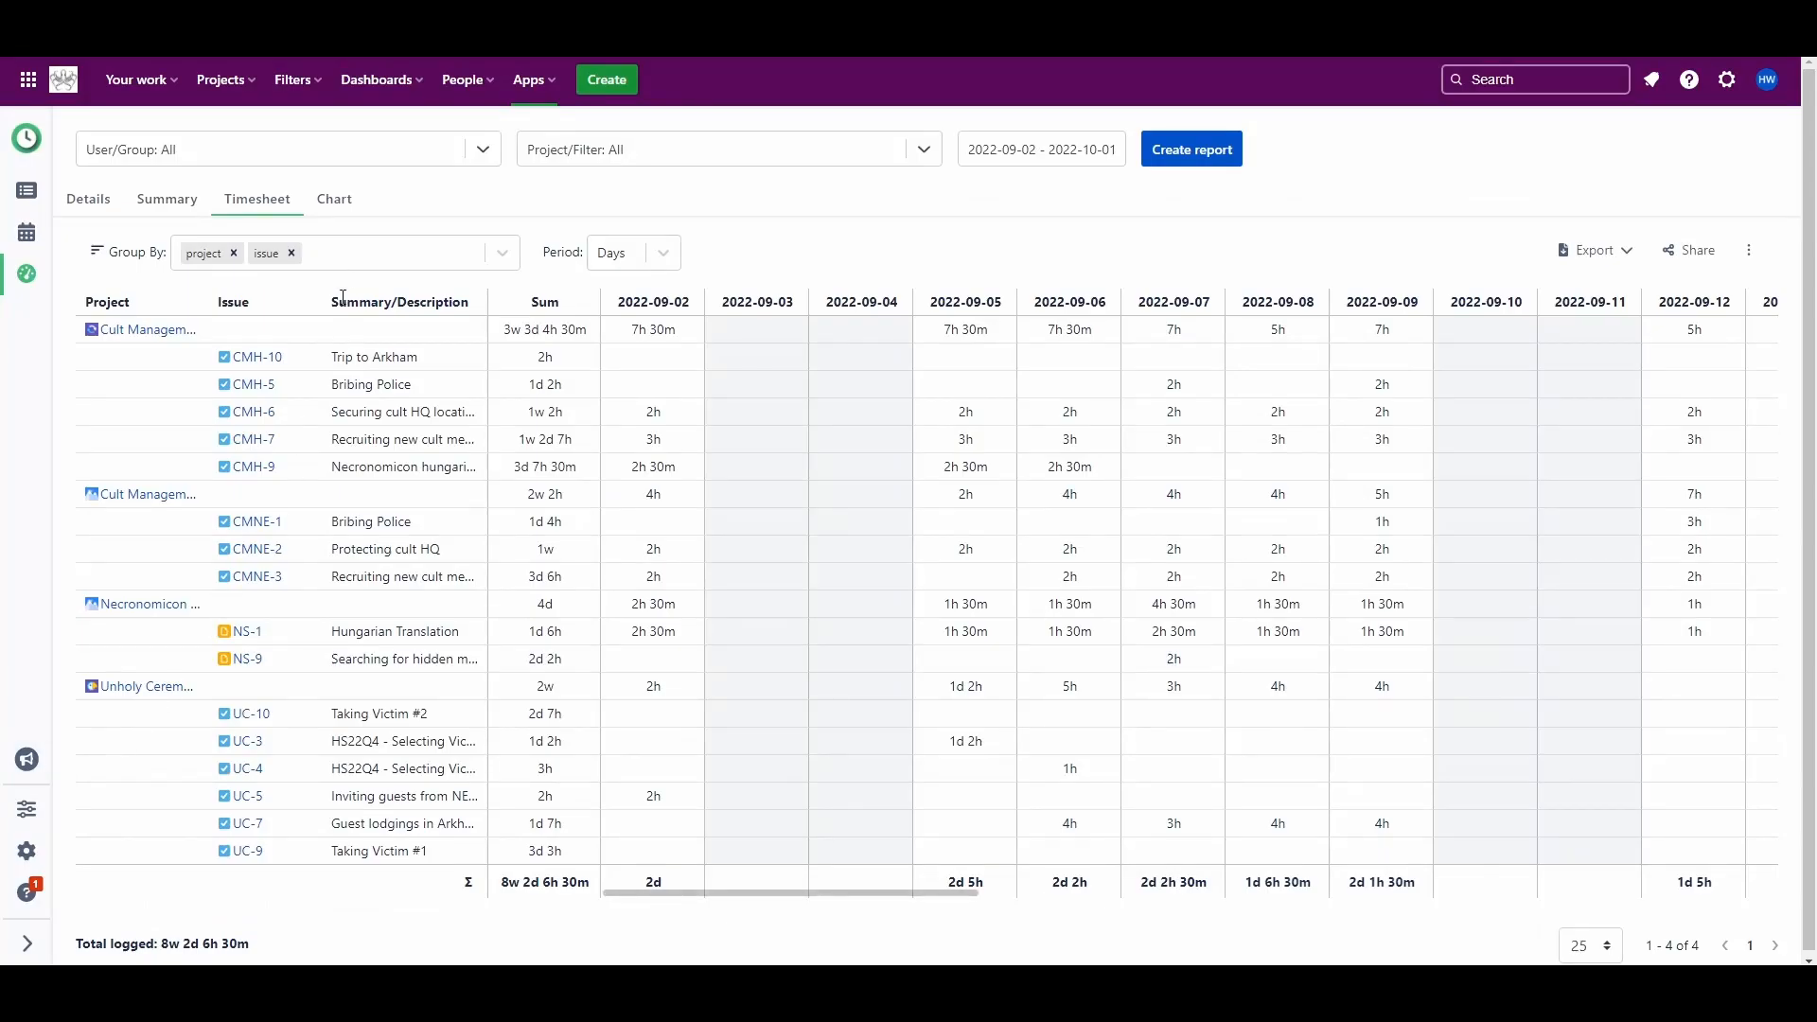
Show the chart report grouped by issue and display it as a pie chart
left_click(351, 203)
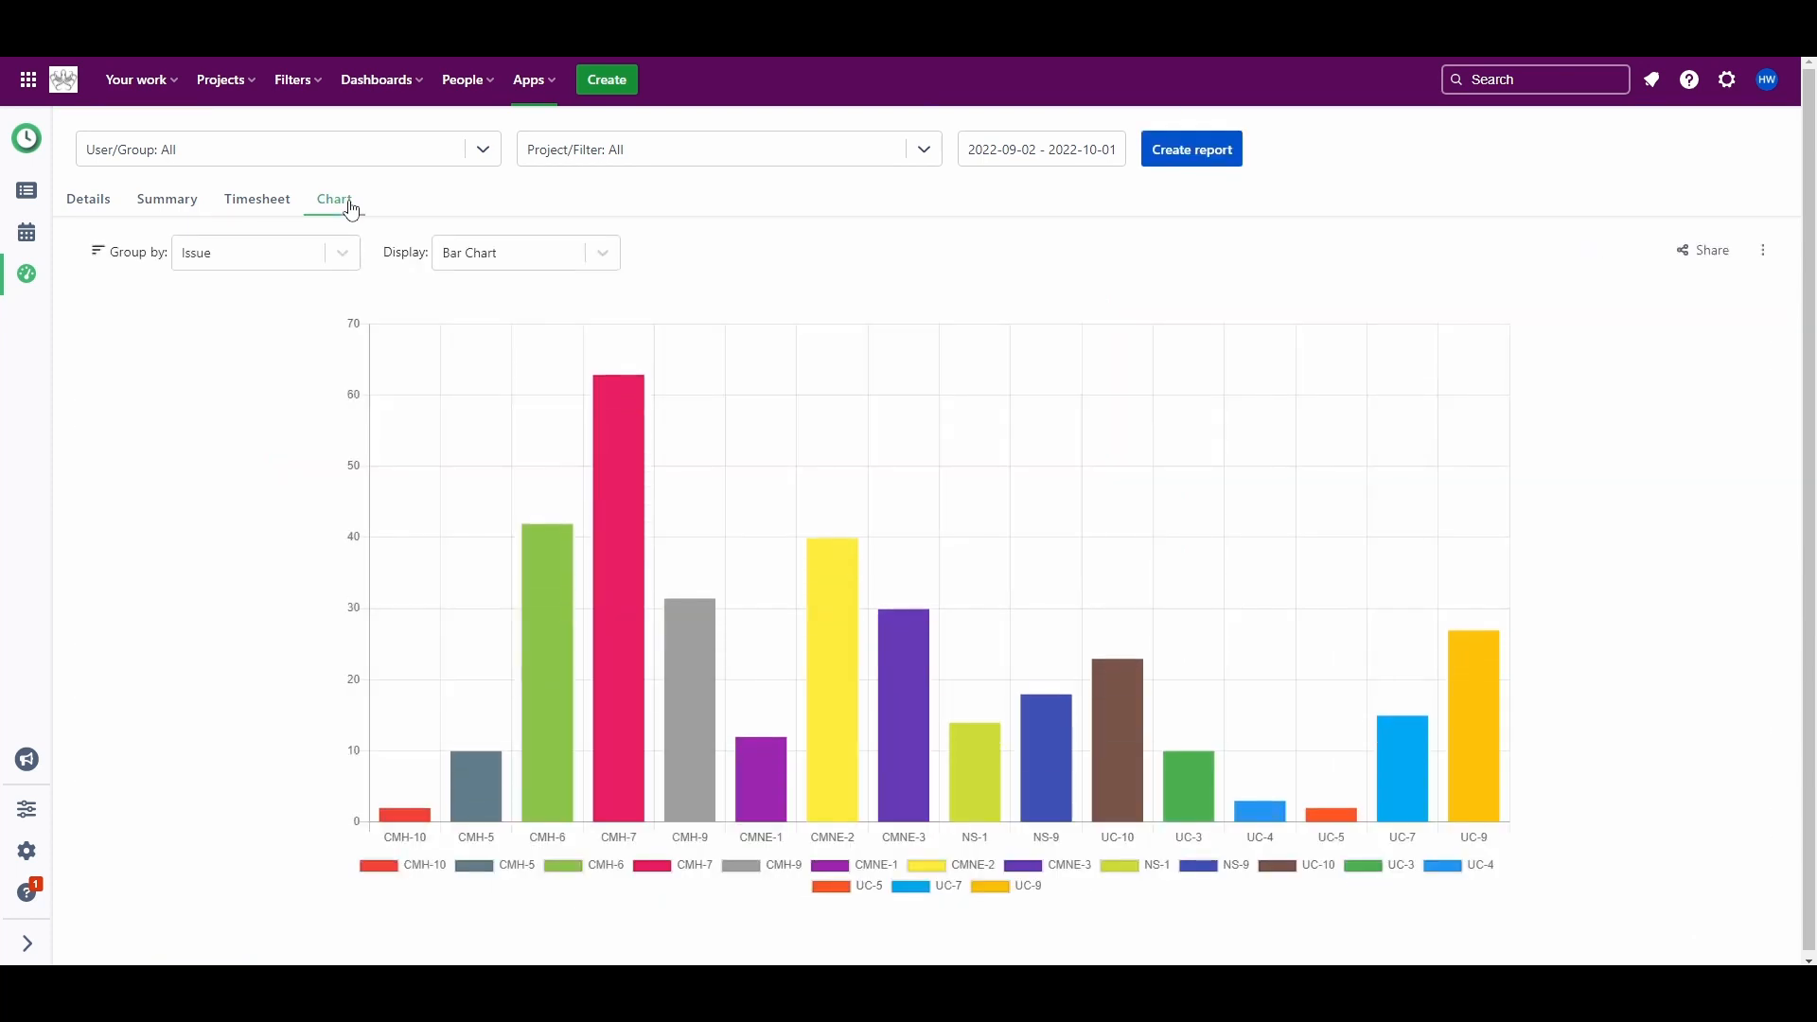
left_click(469, 266)
left_click(481, 297)
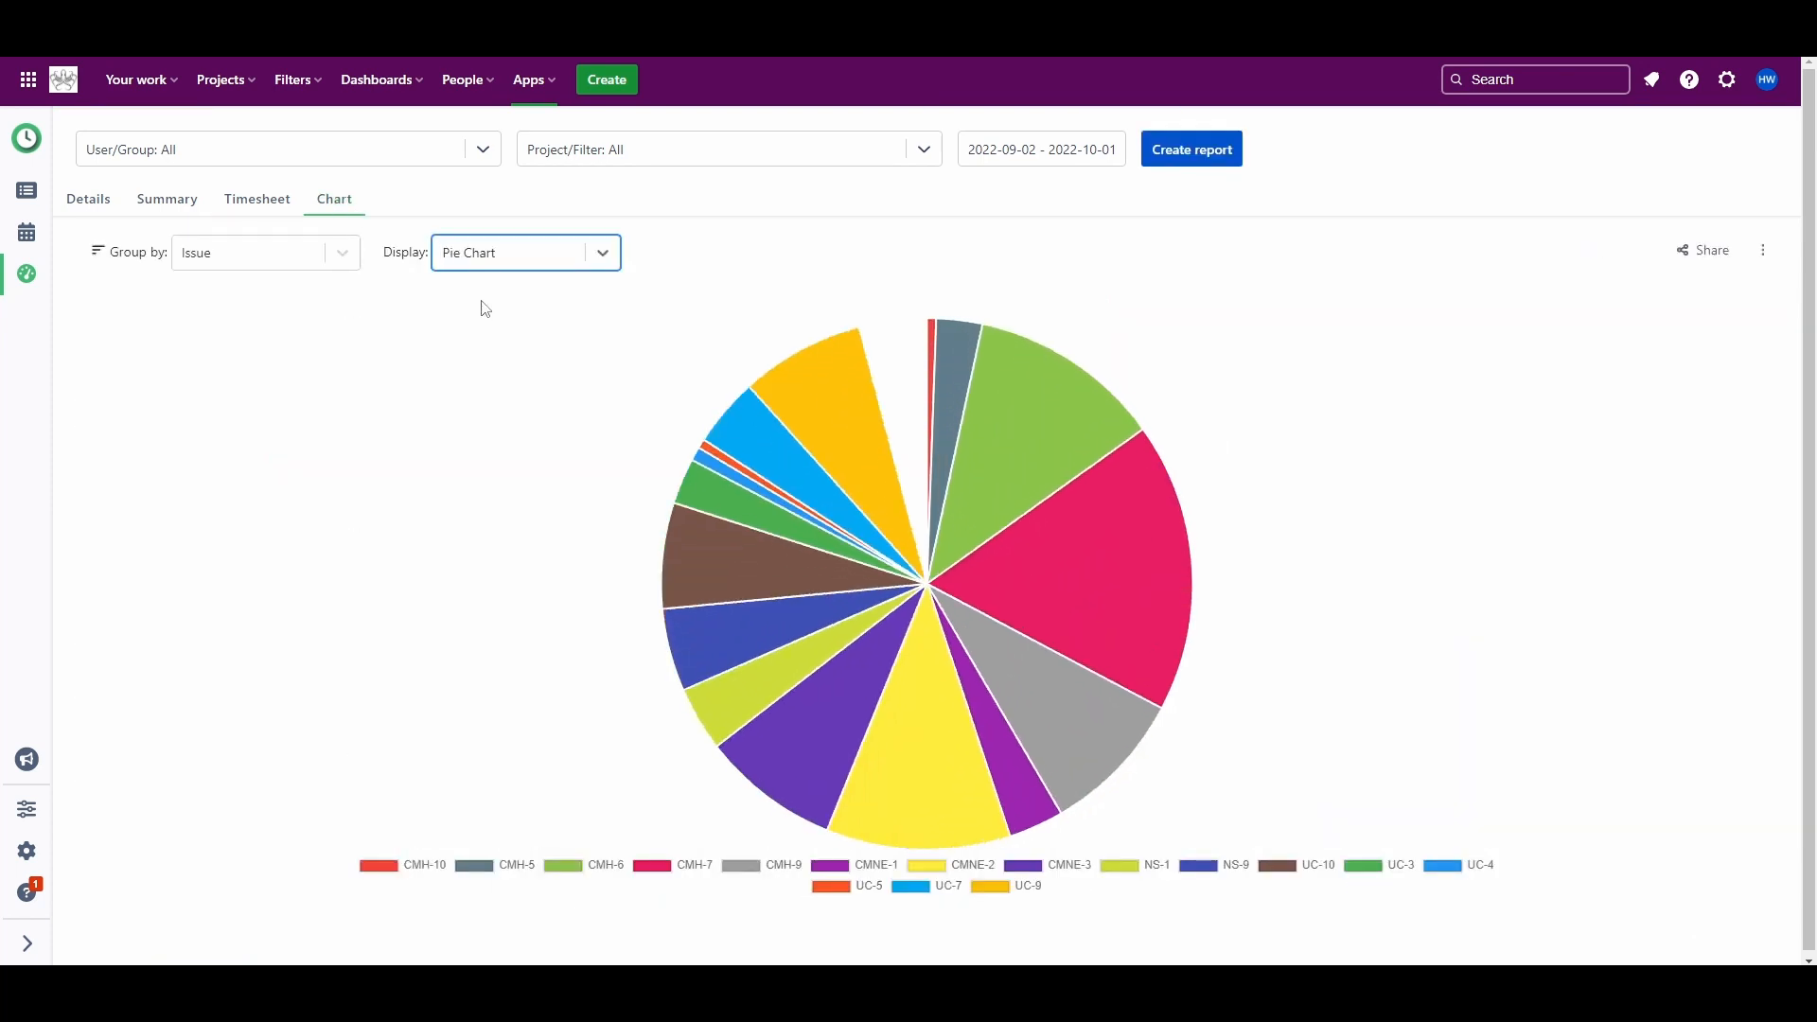
left_click(317, 260)
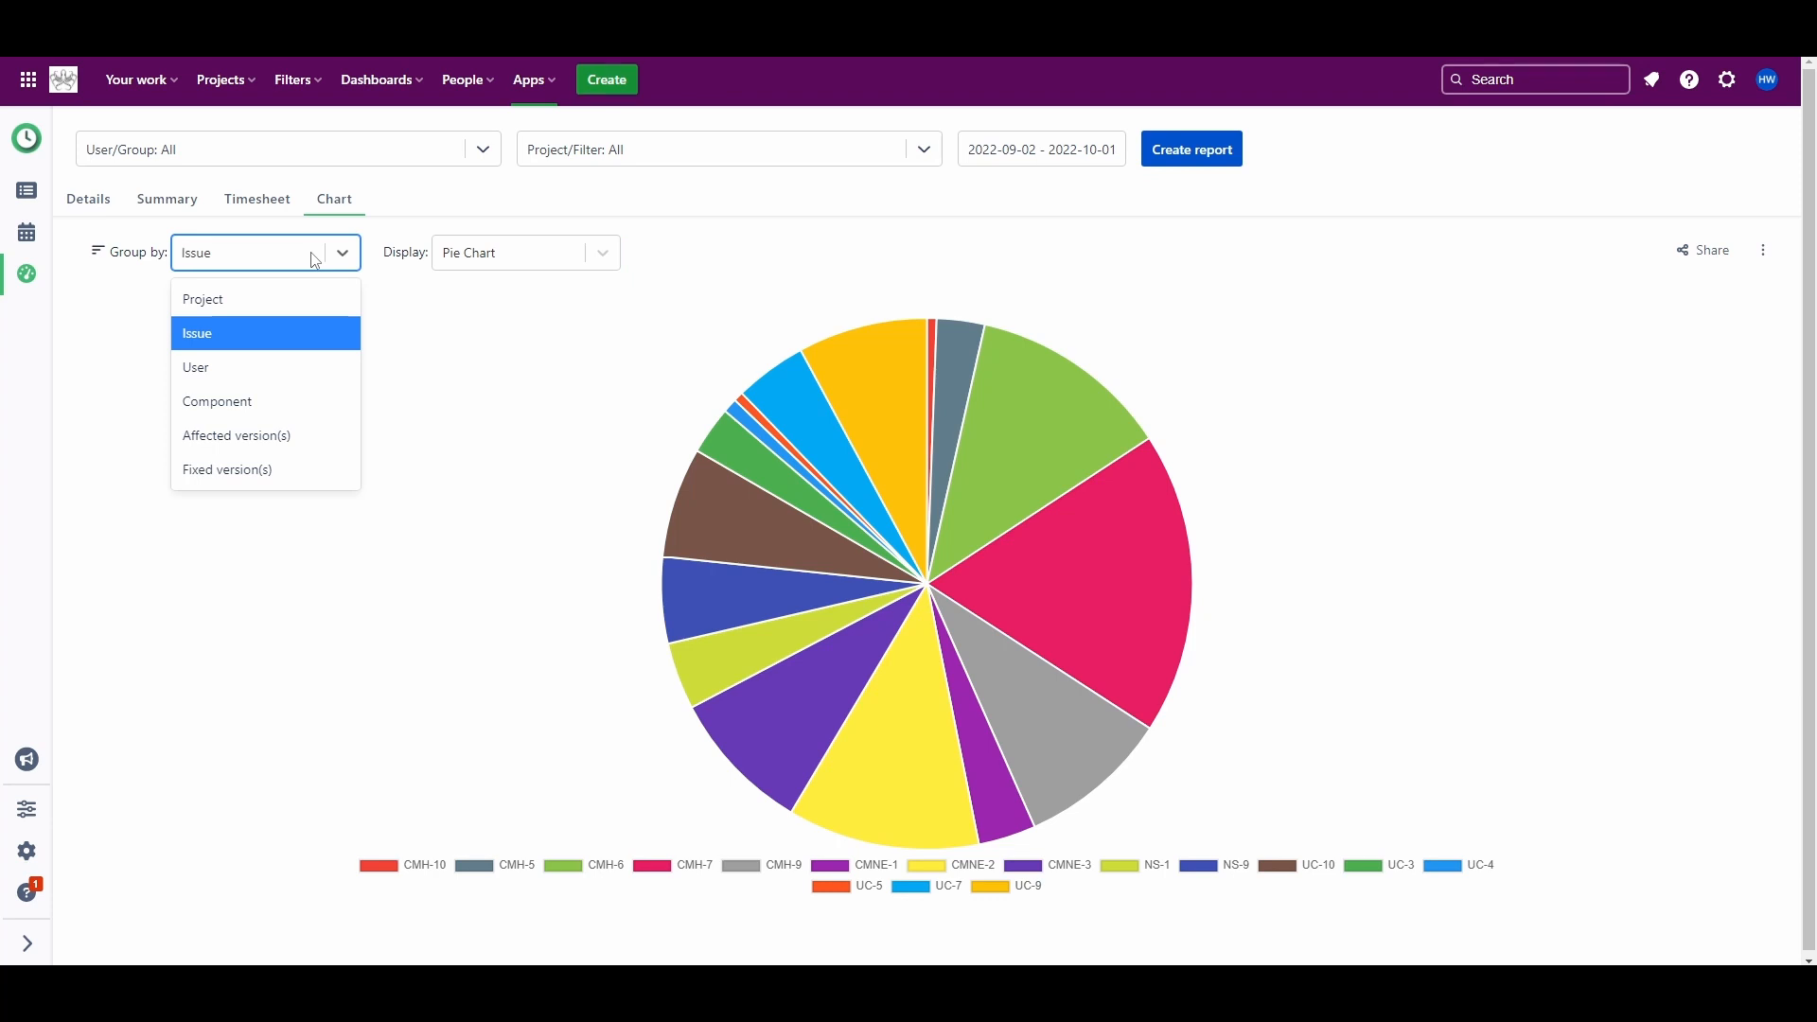
left_click(315, 259)
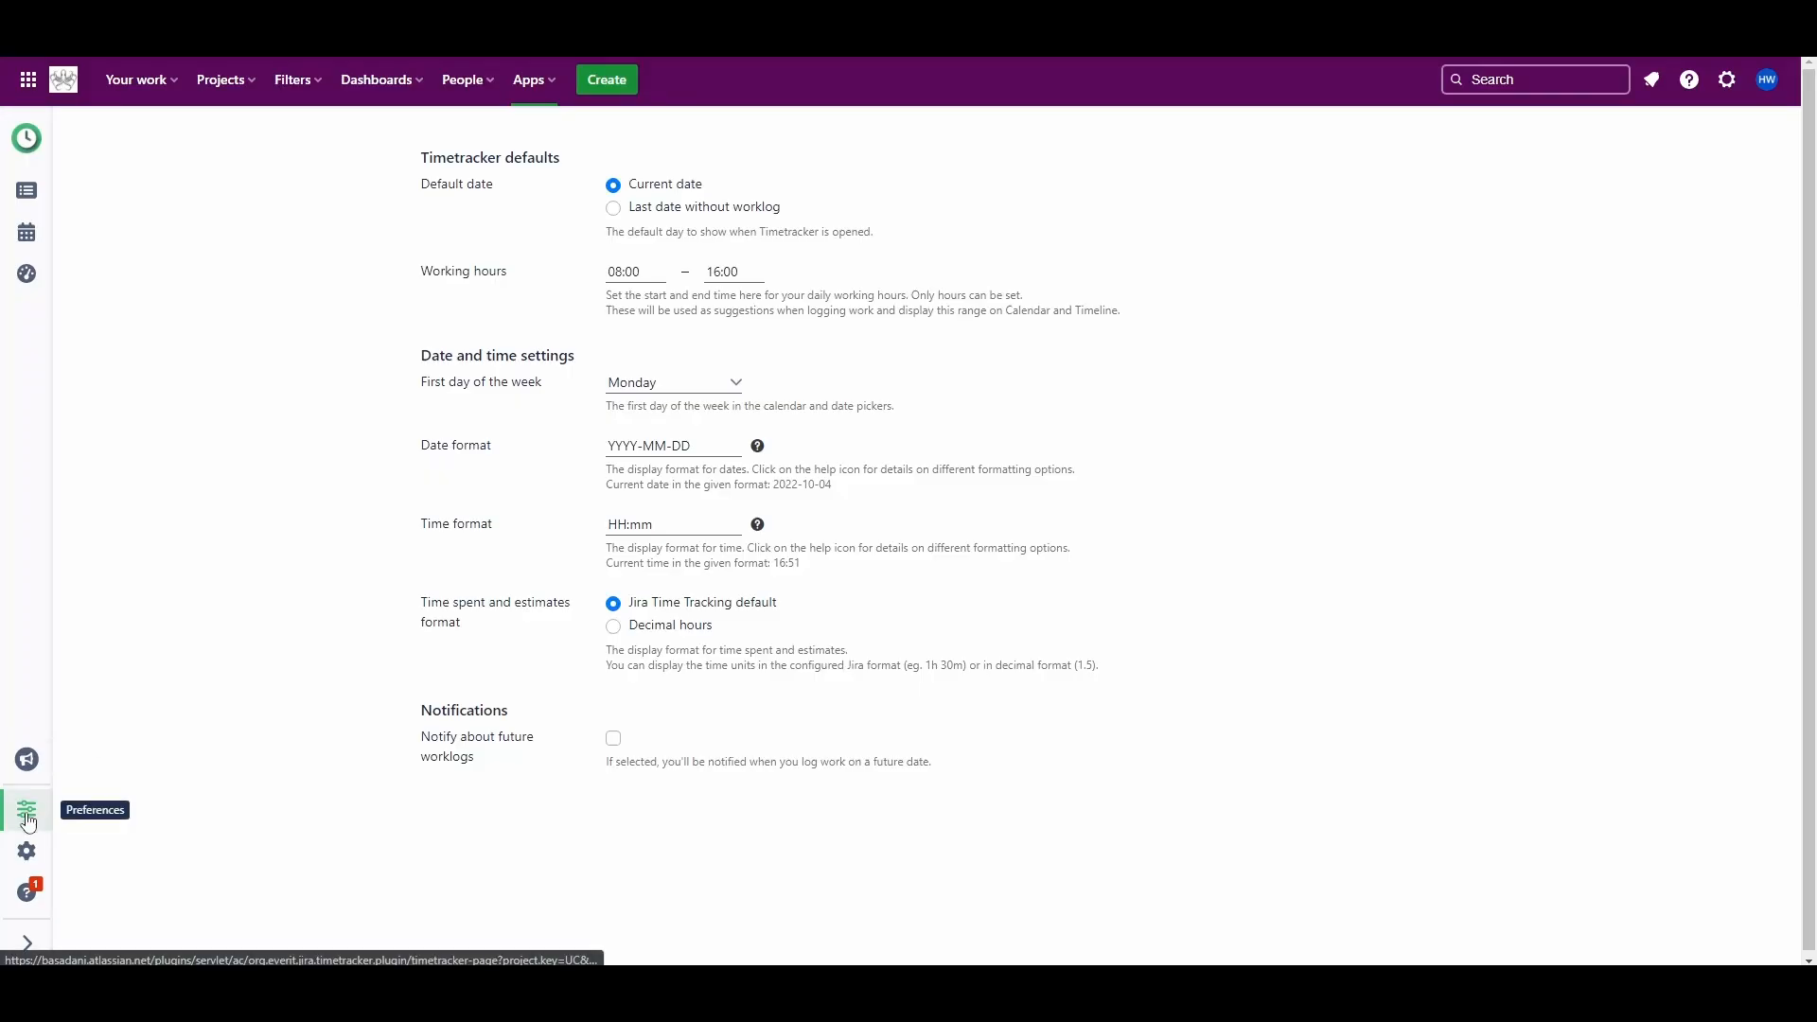
Set the end of the daily working hours to 18:00 in the Timetracker preferences
left_click(724, 275)
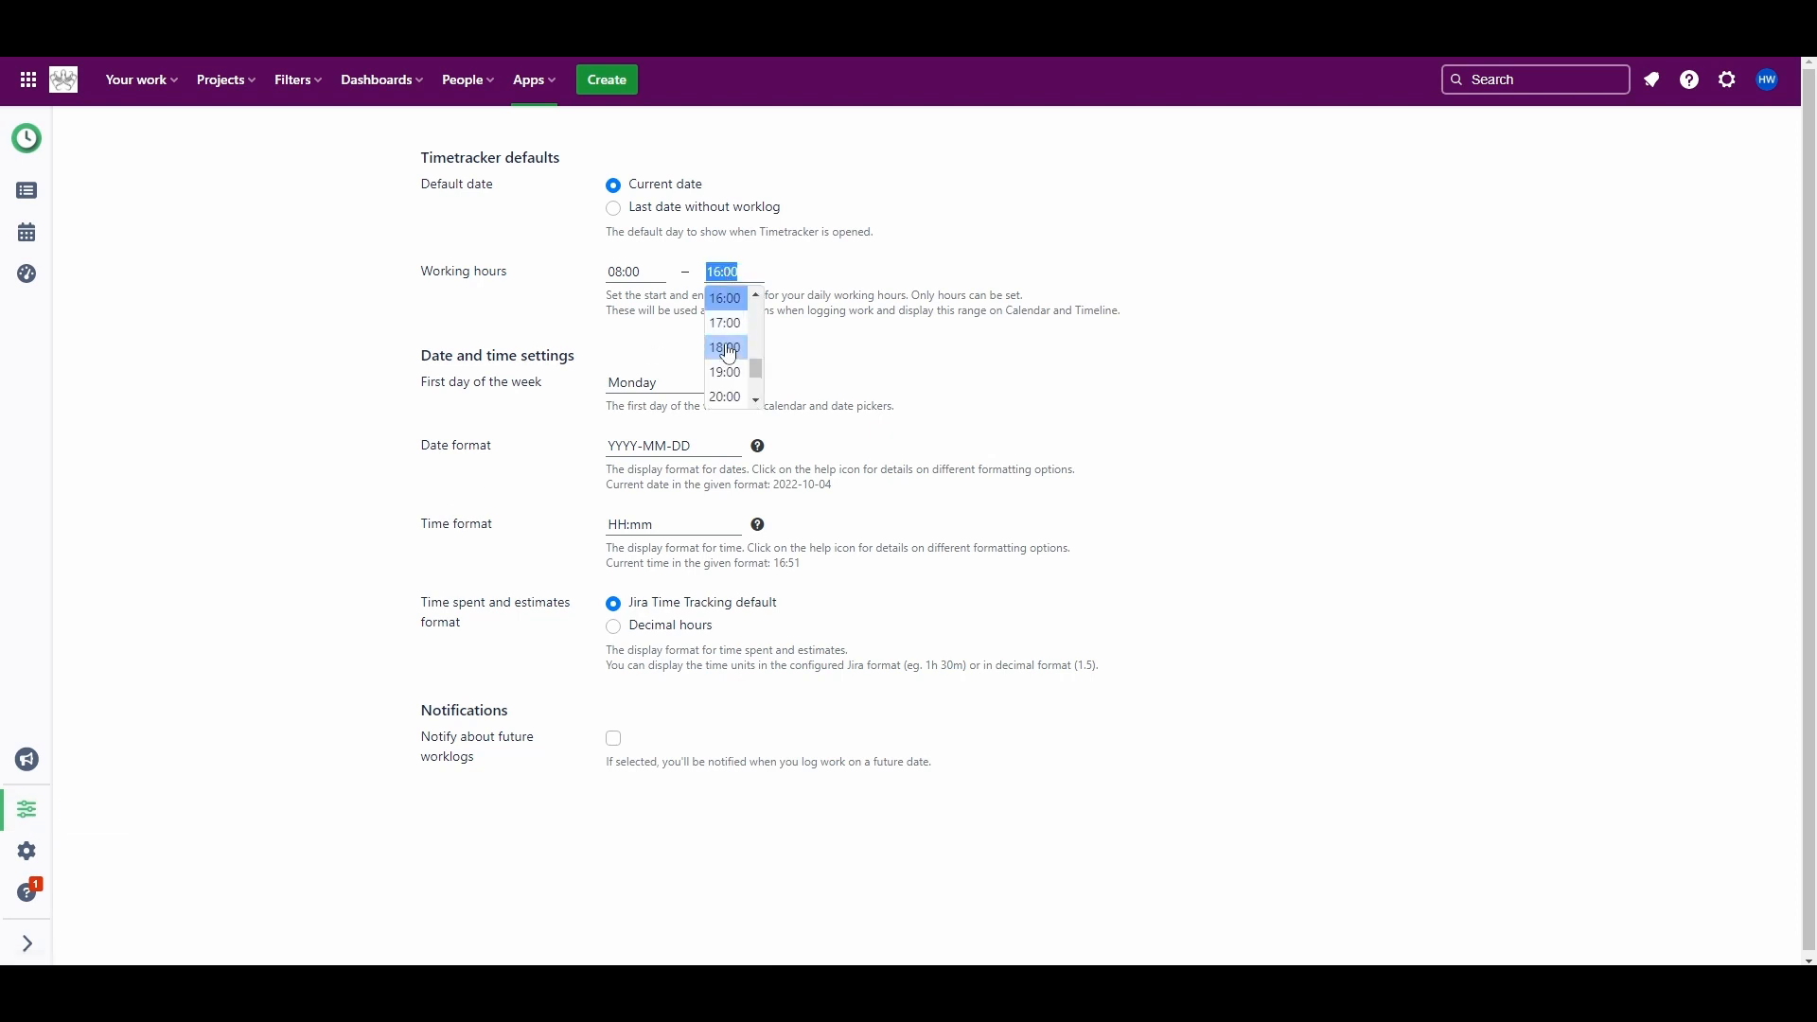
left_click(729, 351)
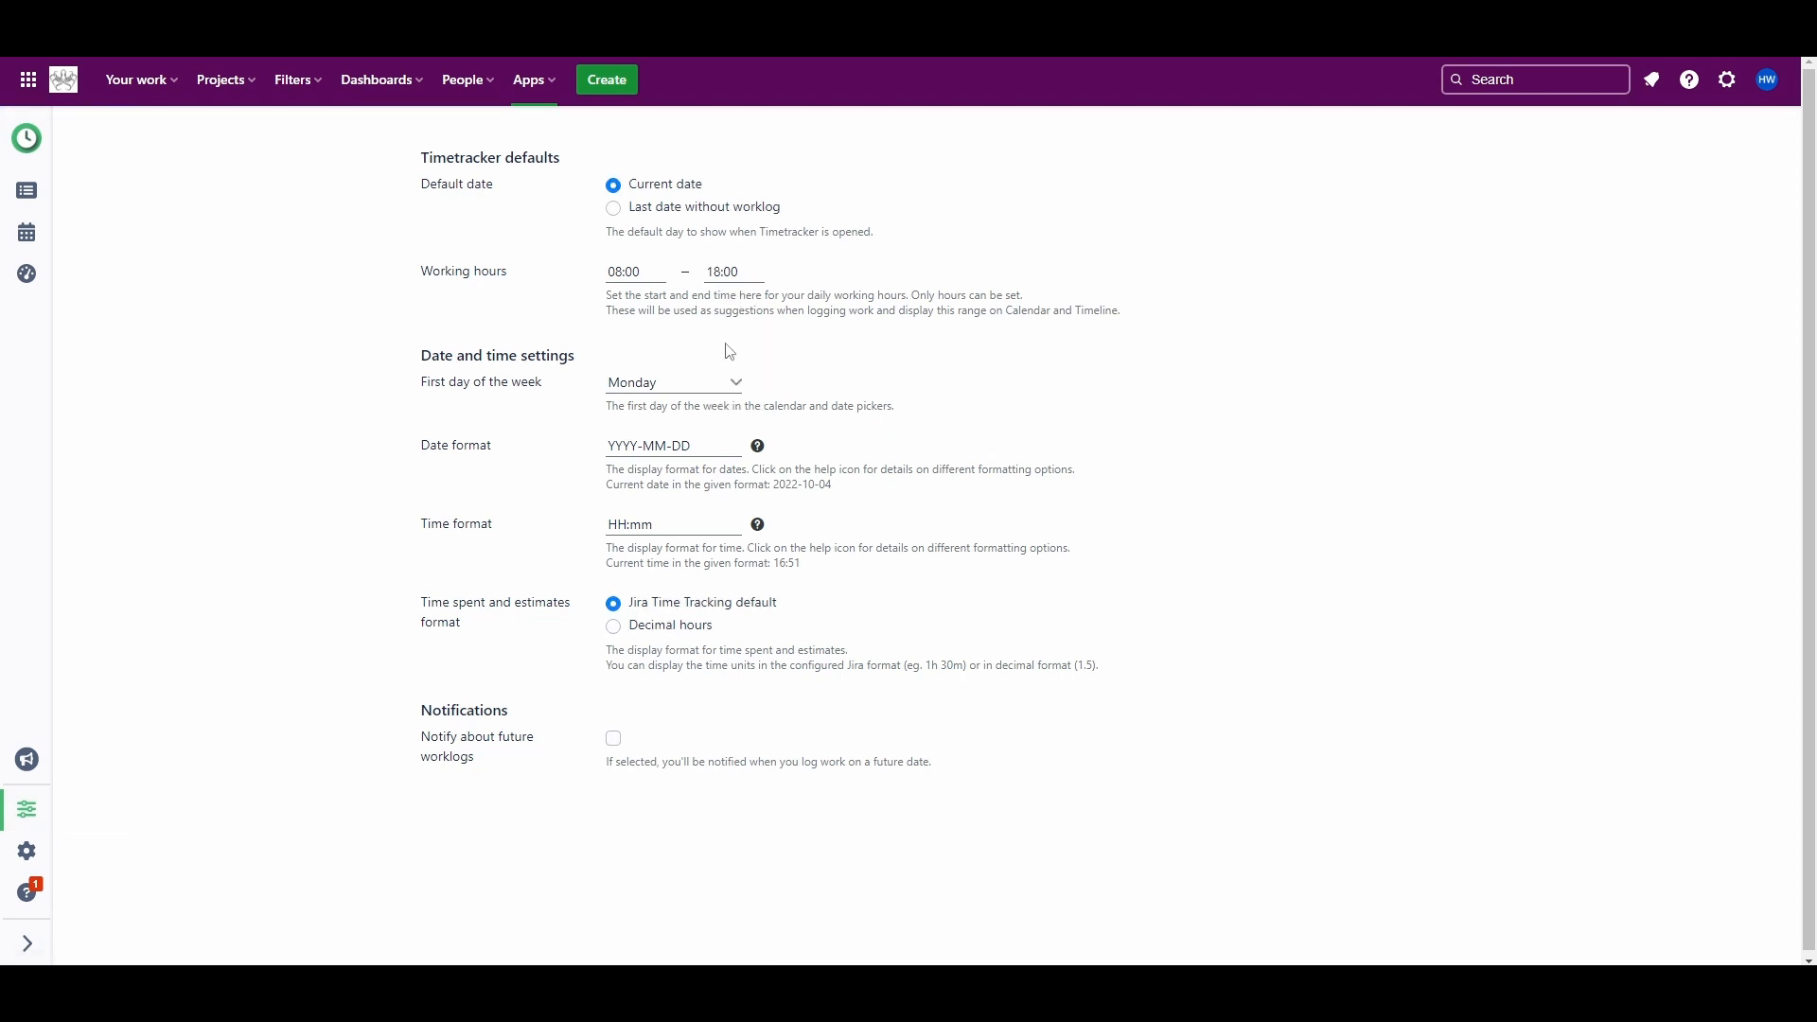
Review the Timetracker global settings for logging time, non-working issues, working days and permissions
left_click(25, 852)
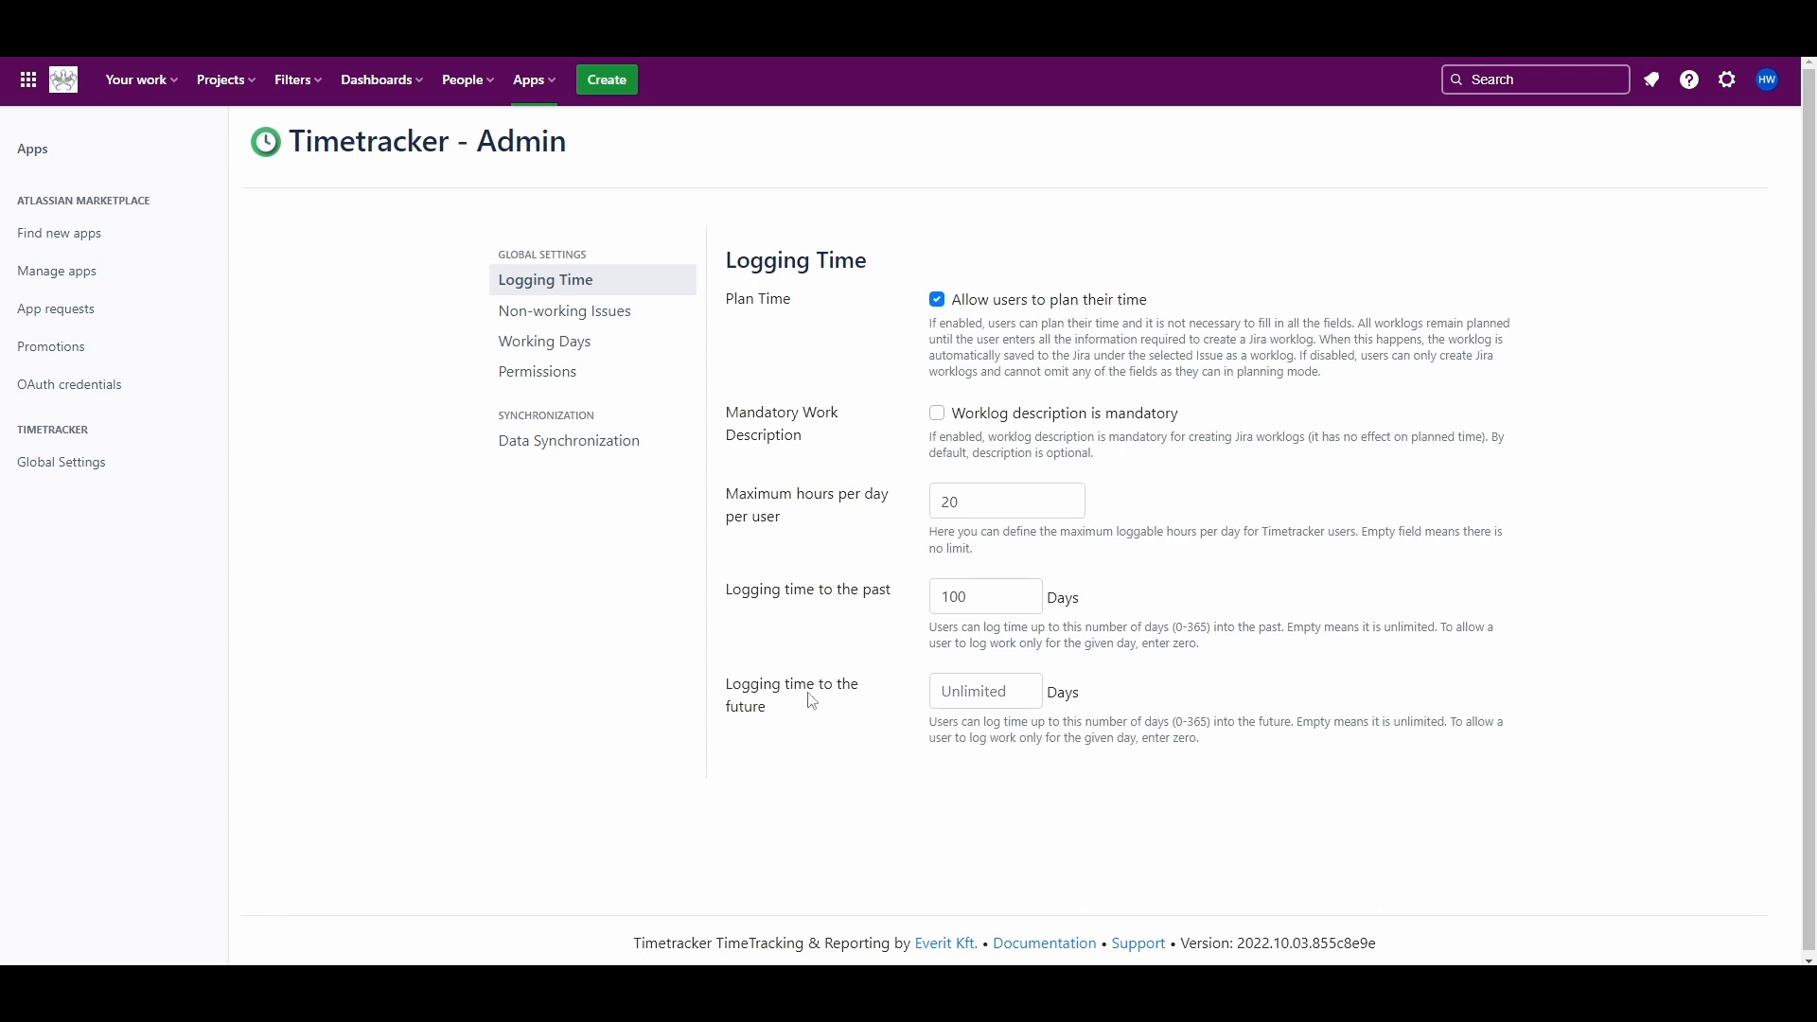
left_click(600, 323)
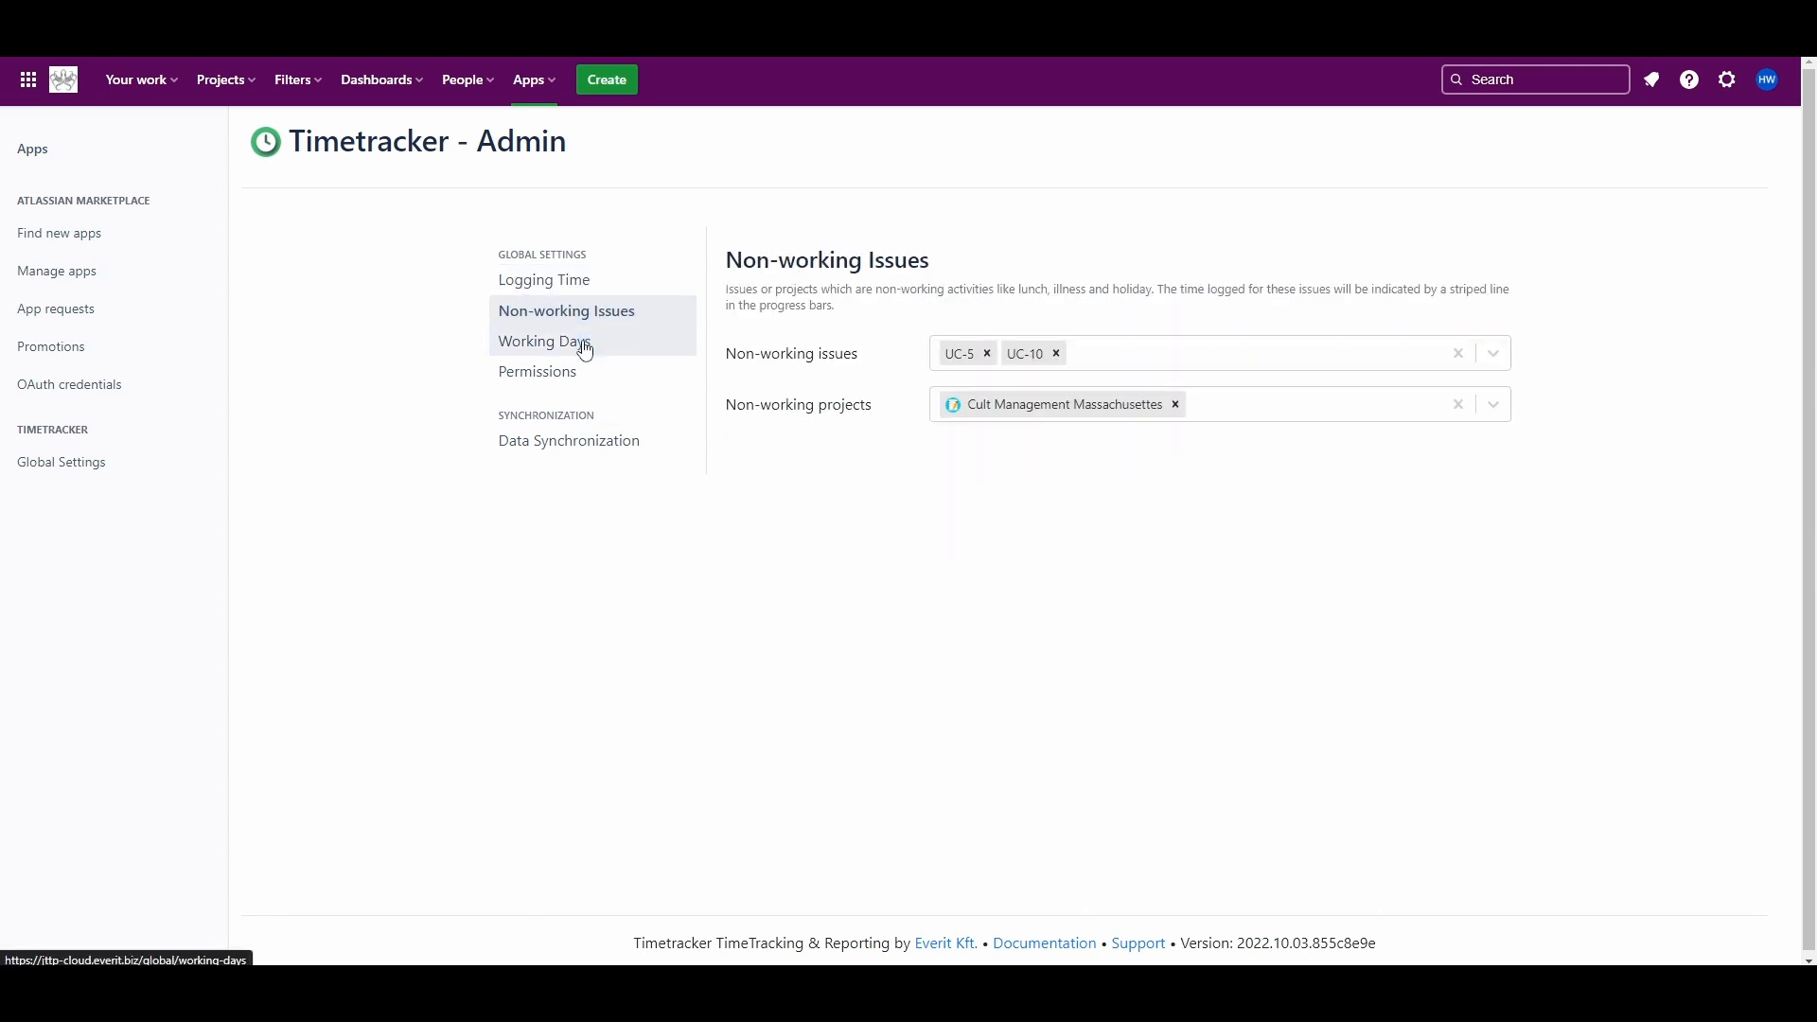
left_click(585, 347)
left_click(571, 379)
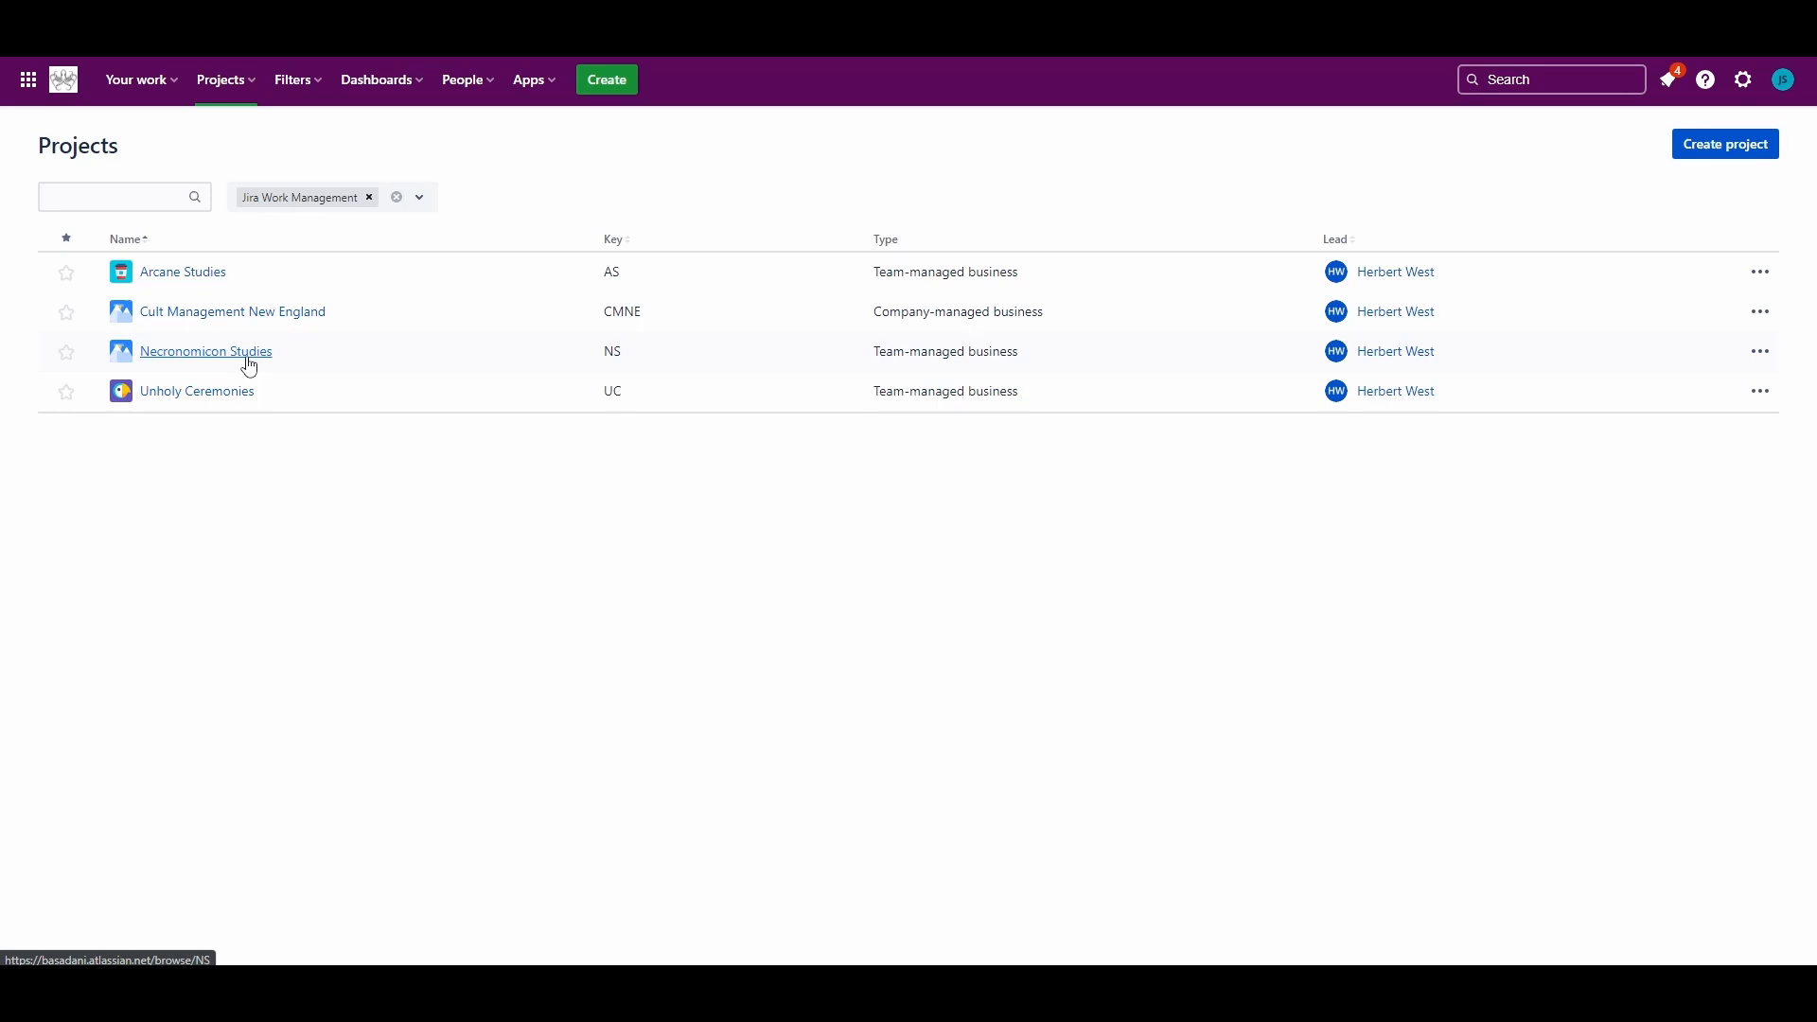
Open the issue "Searching for hidden meanings" in the Necronomicon Studies project and show its Timetracker section
left_click(247, 360)
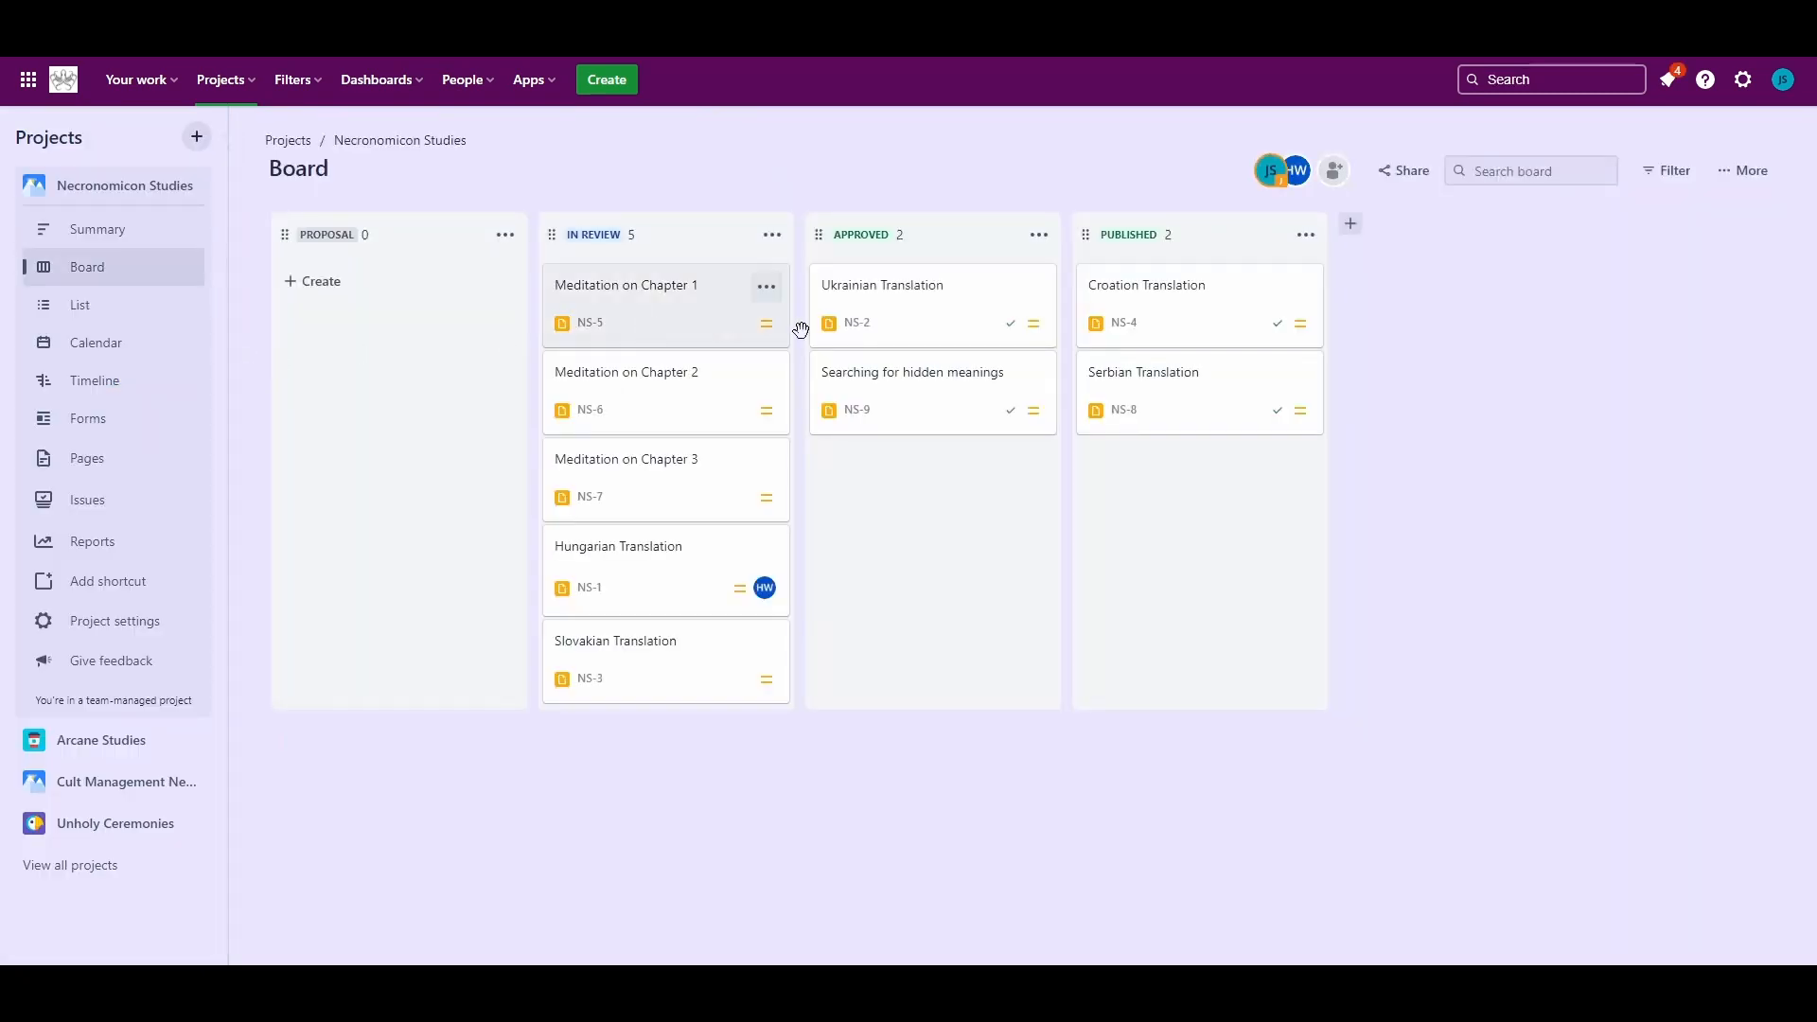
left_click(912, 373)
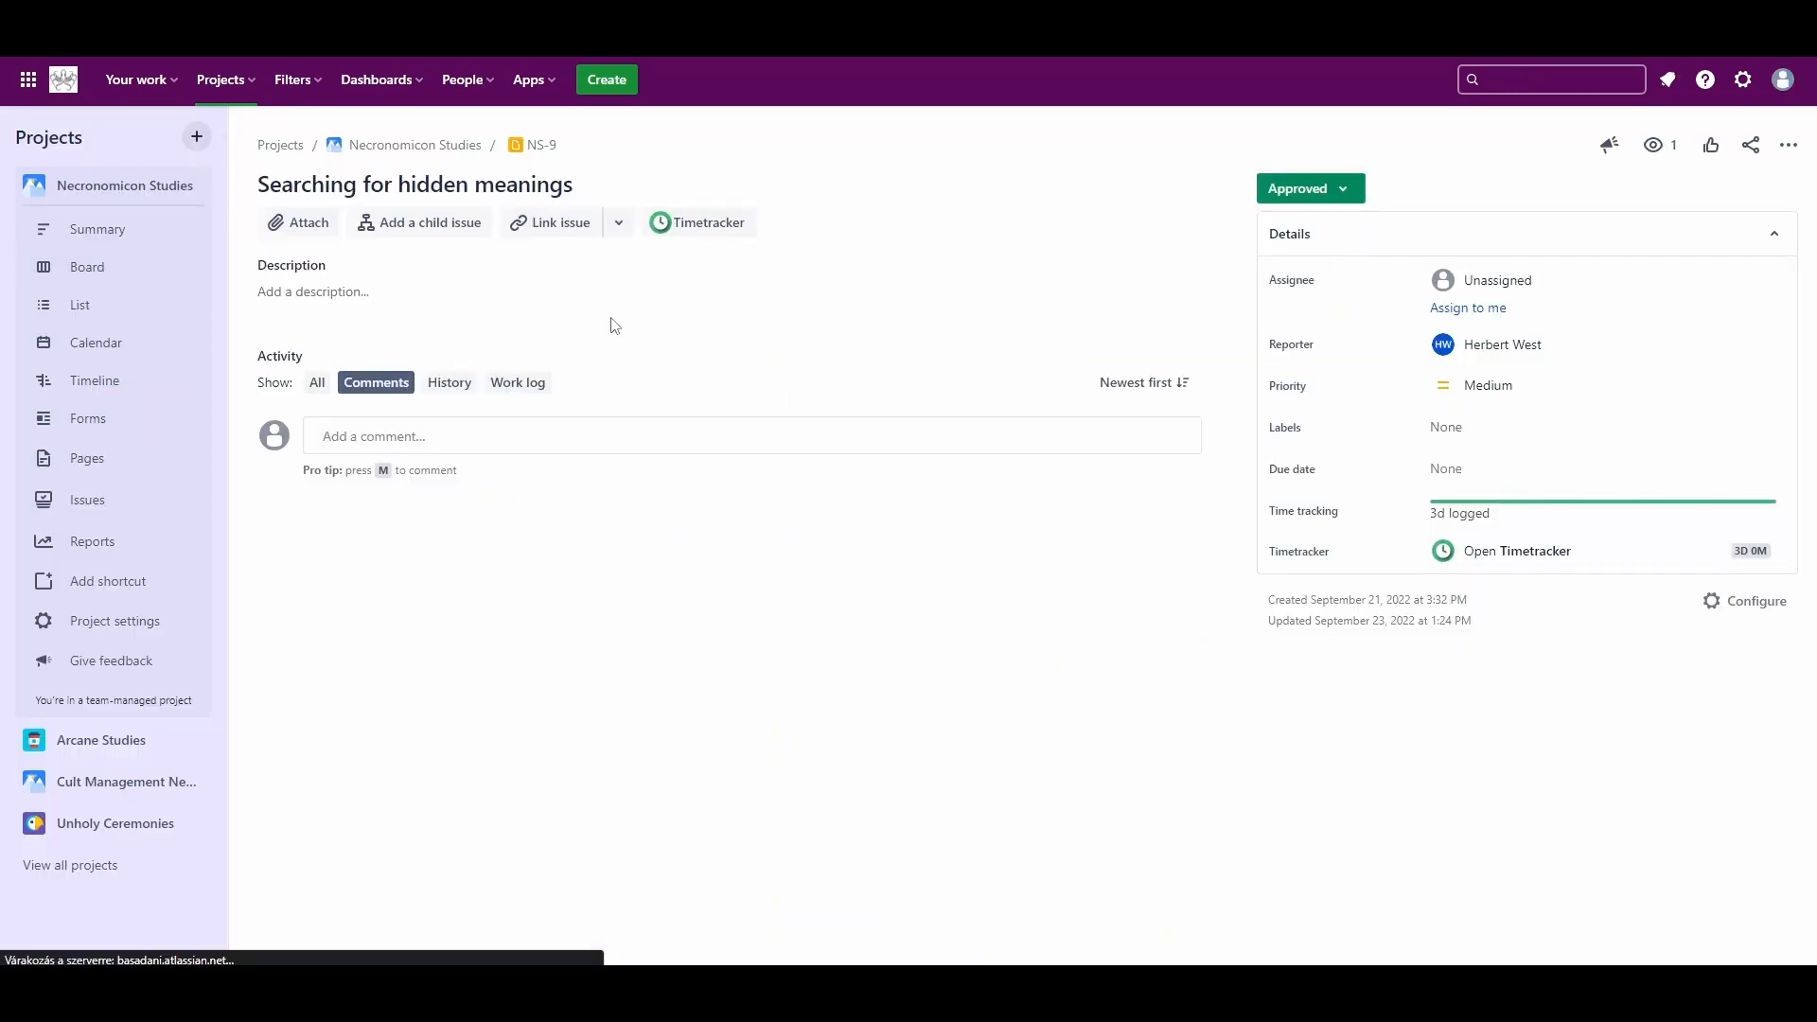
left_click(671, 231)
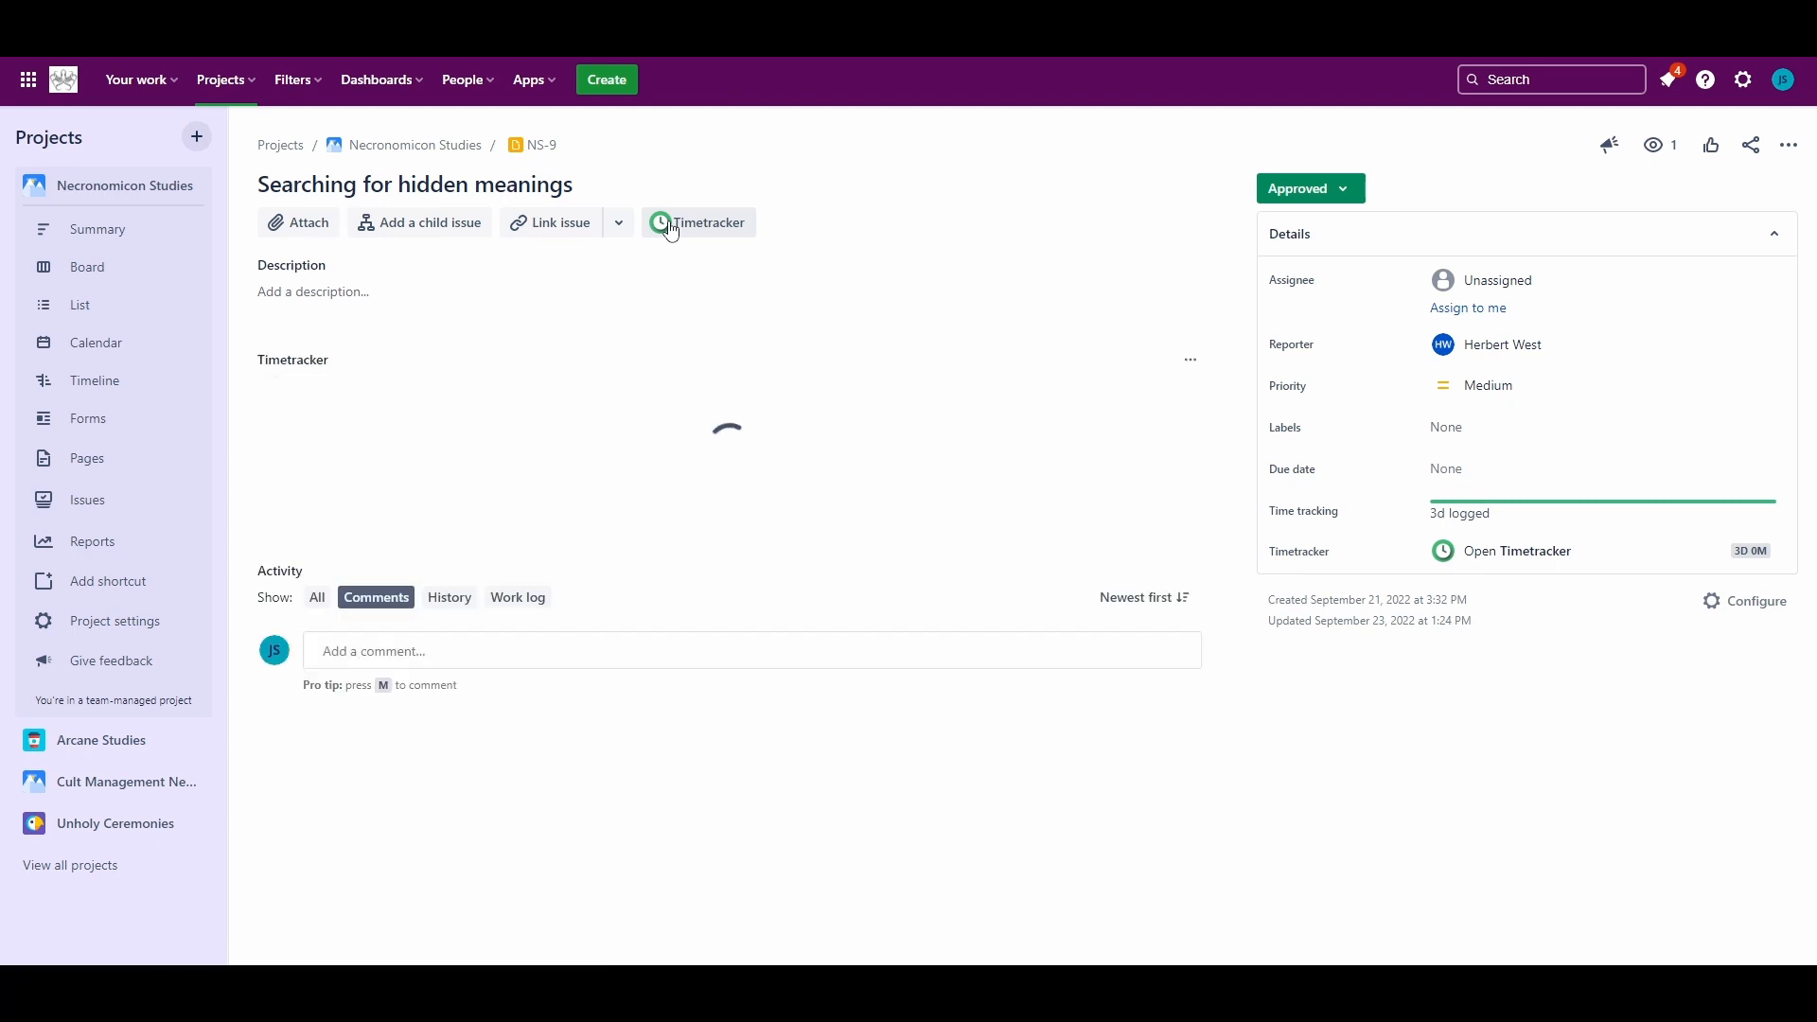
Log work on issue NS-9 for 2022-10-03 from 08:00 to 10:00 with the description "study time"
left_click(1162, 391)
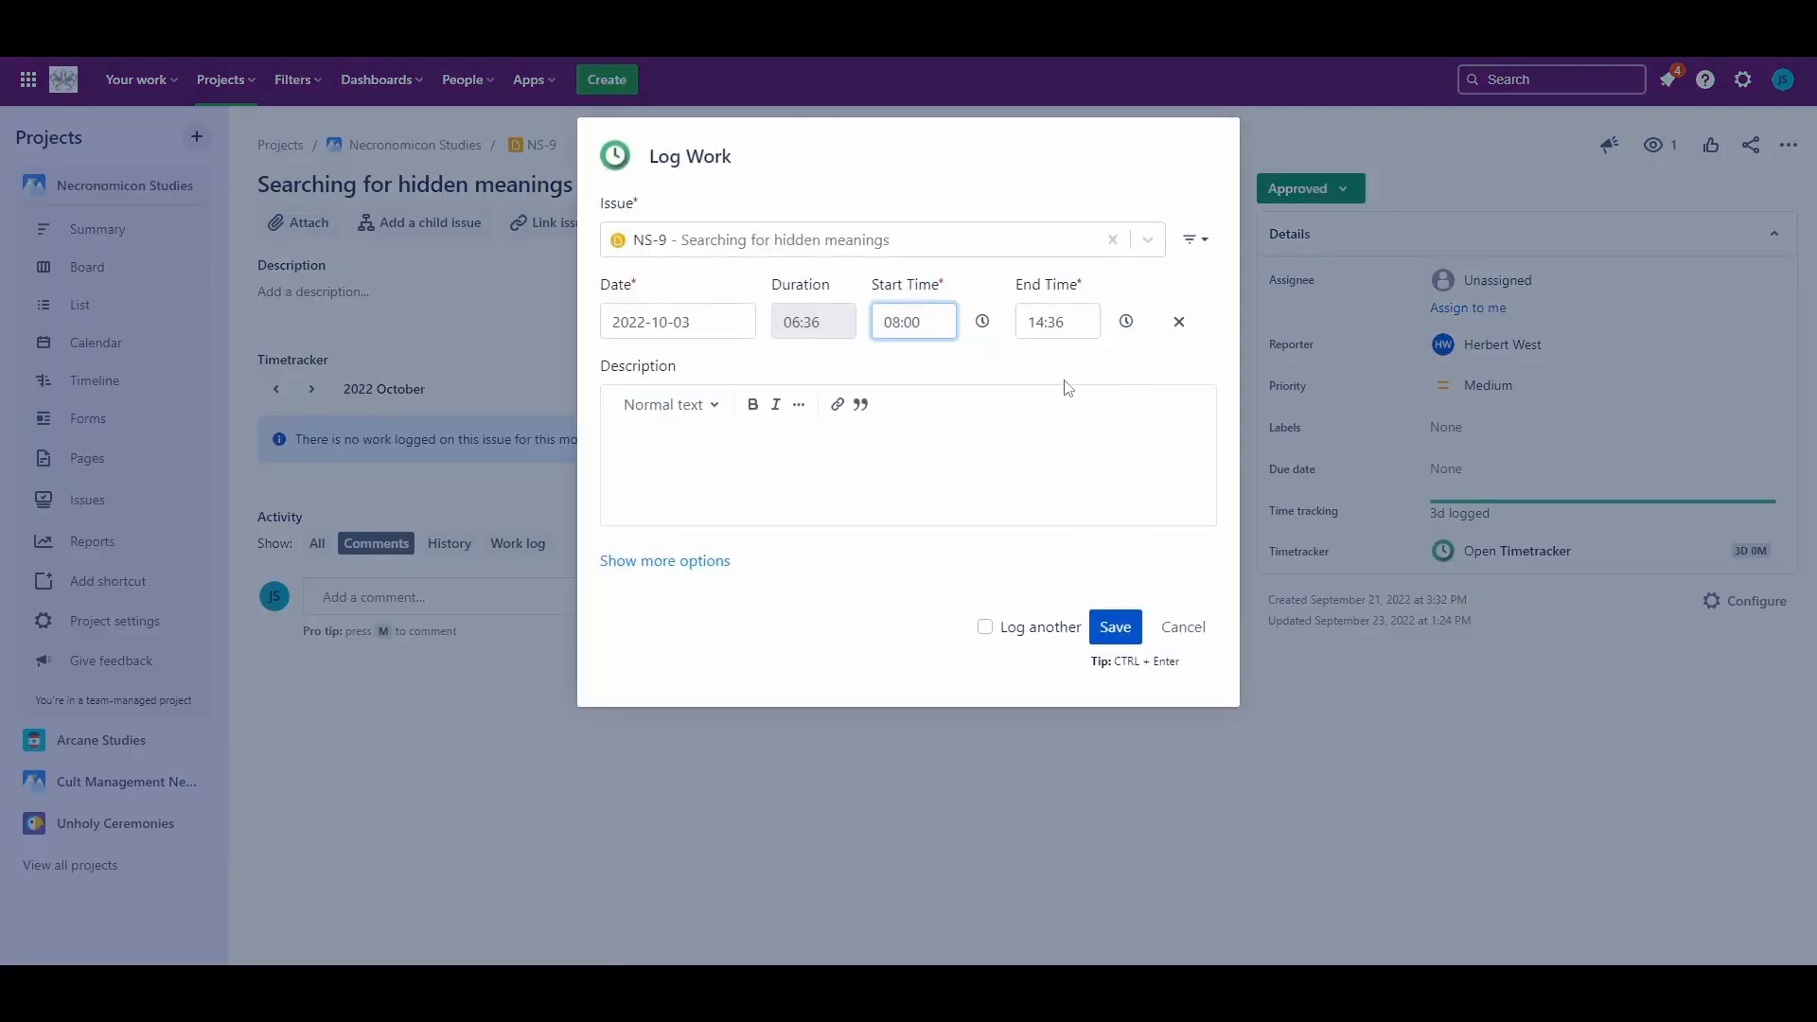
left_click(743, 330)
left_click(621, 459)
left_click(1057, 321)
type("10:00")
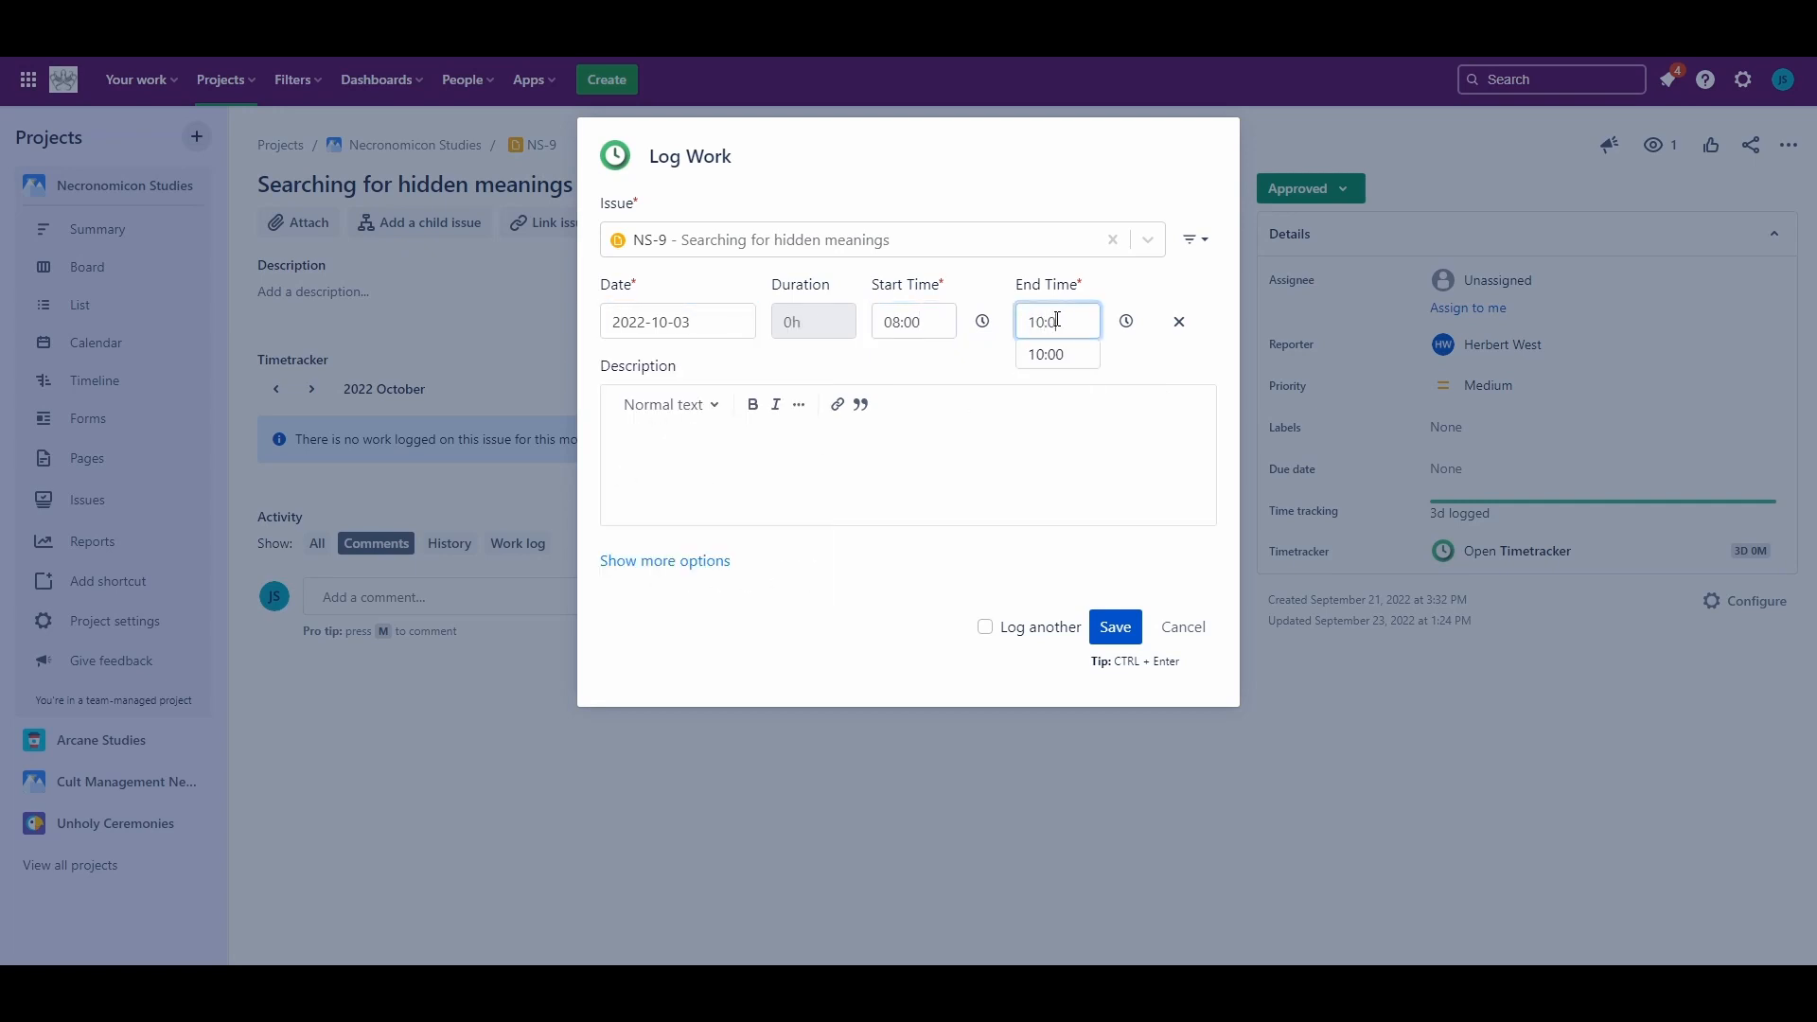
left_click(892, 460)
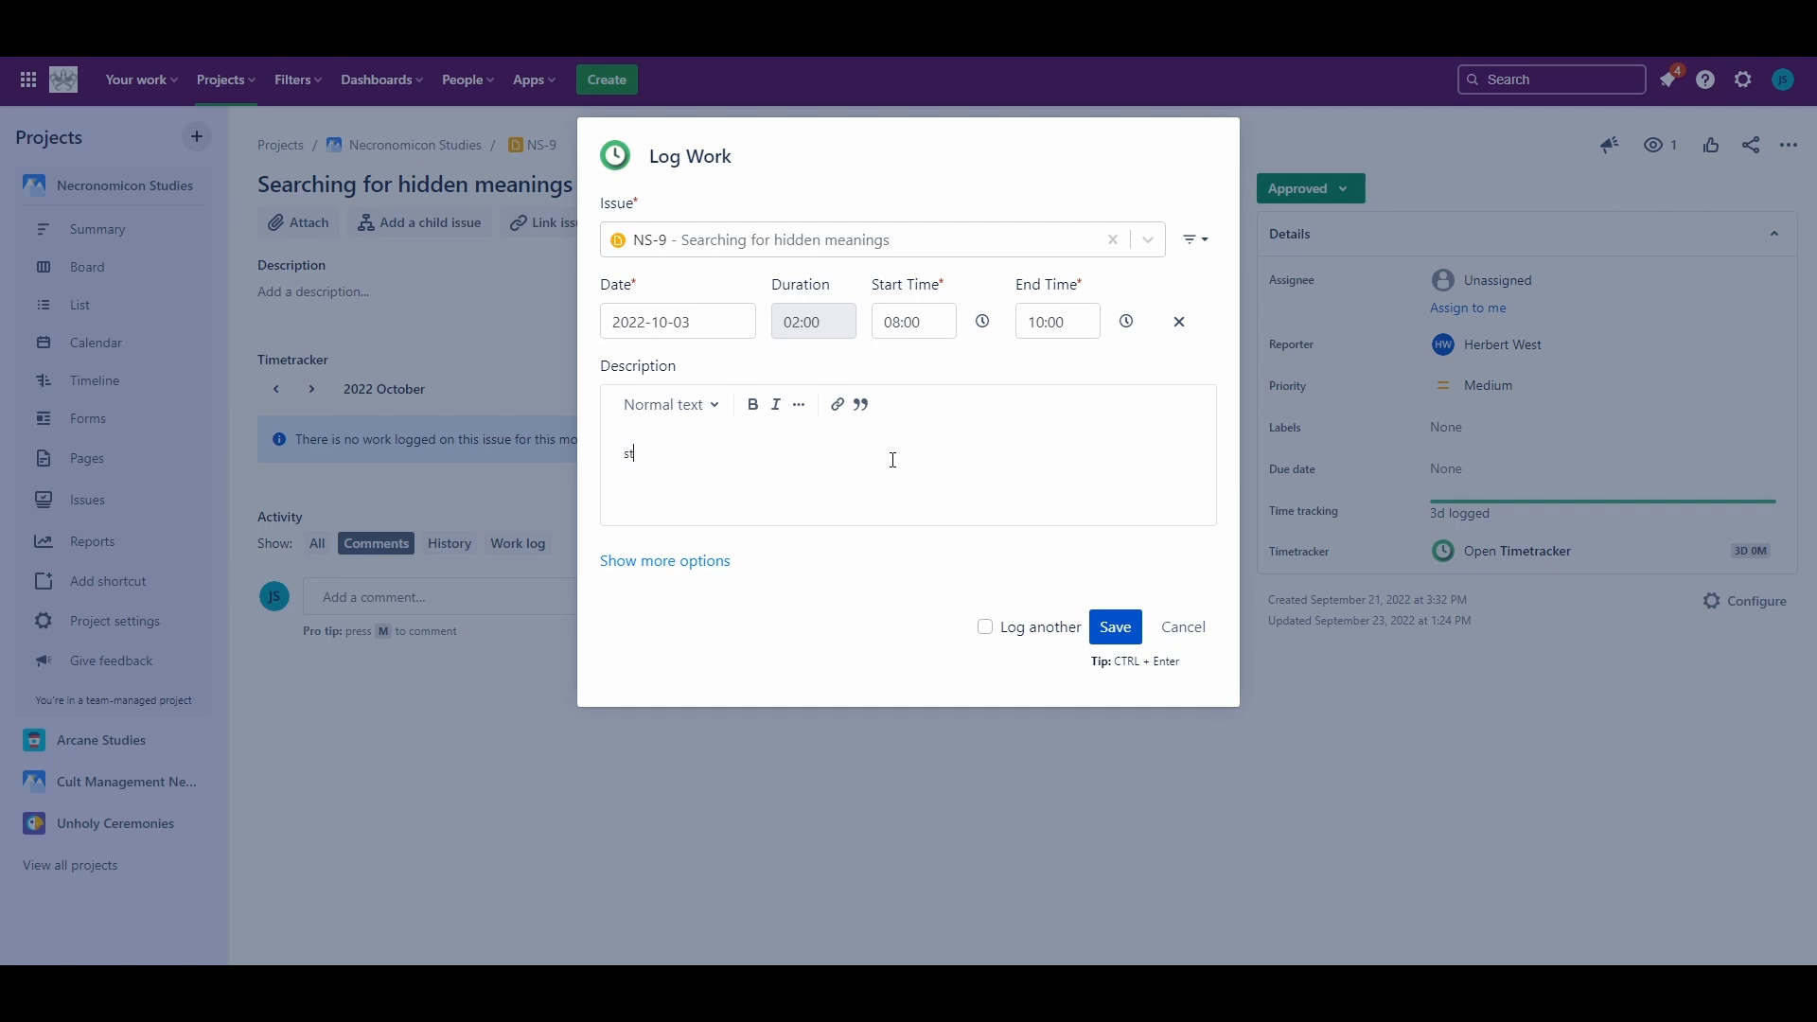
left_click(1115, 626)
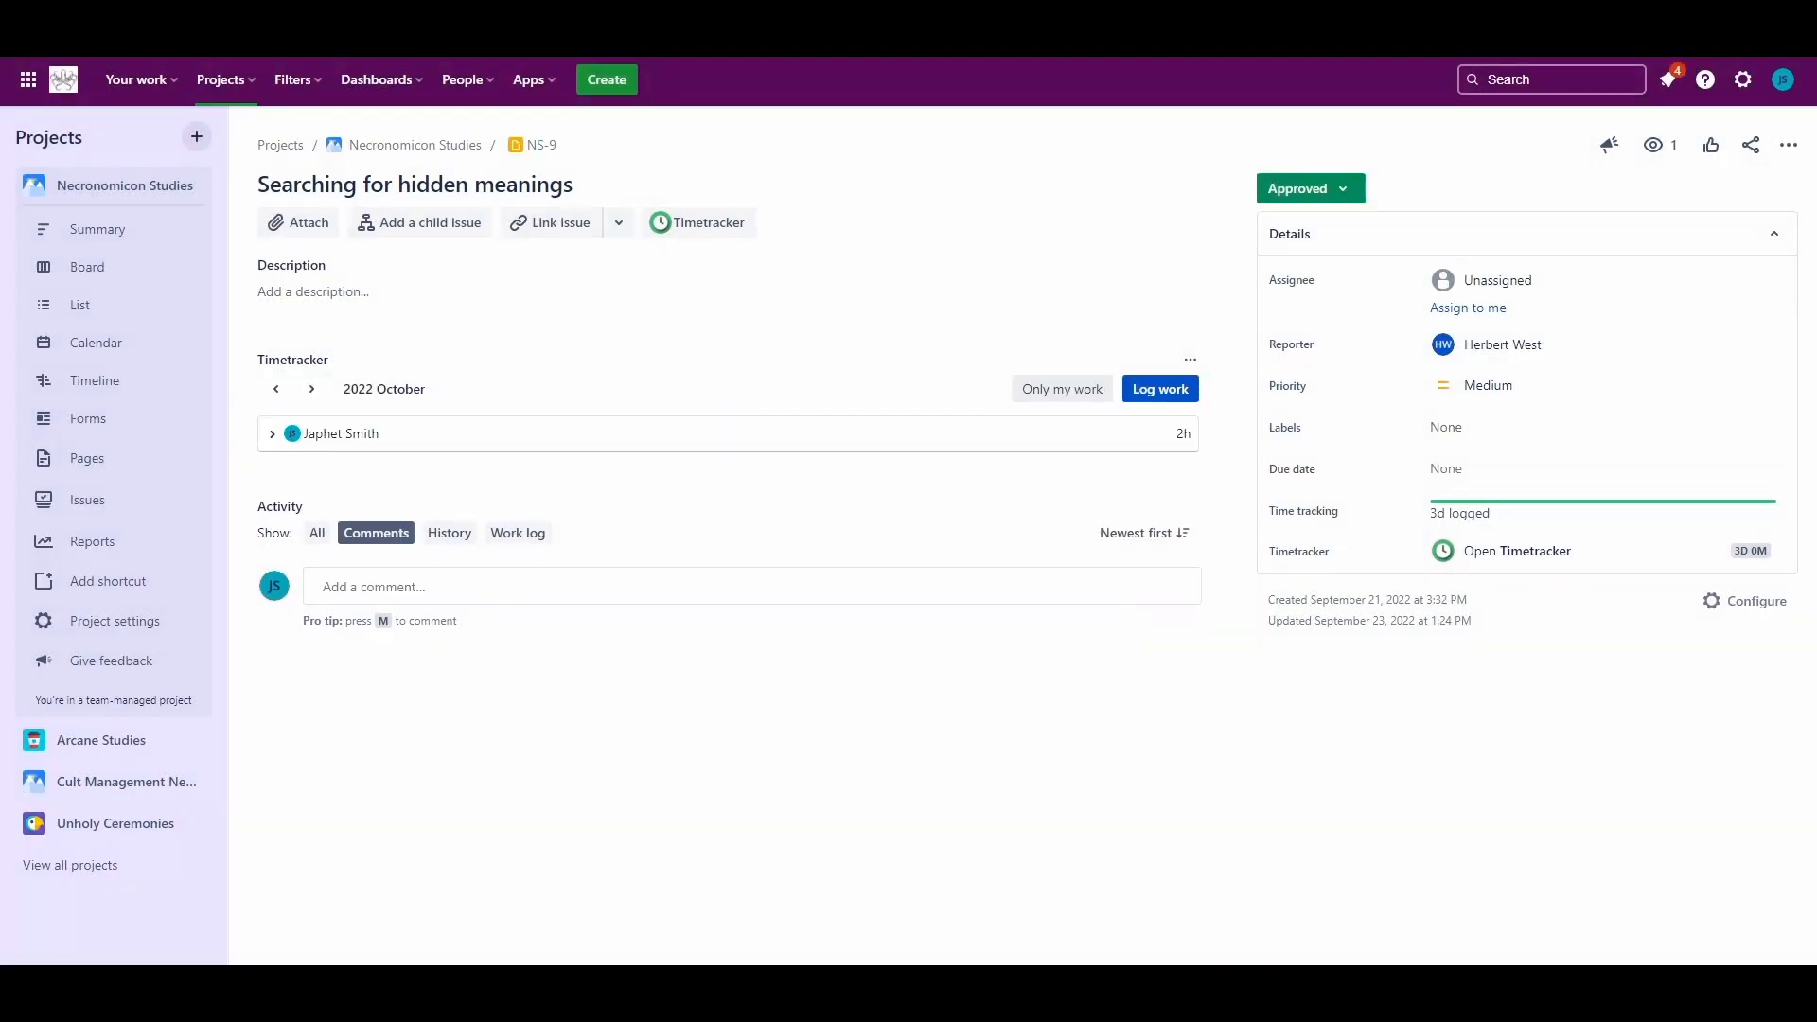
Expand the user's logged work on the issue and view the worklogs of September 2022
left_click(752, 443)
left_click(277, 396)
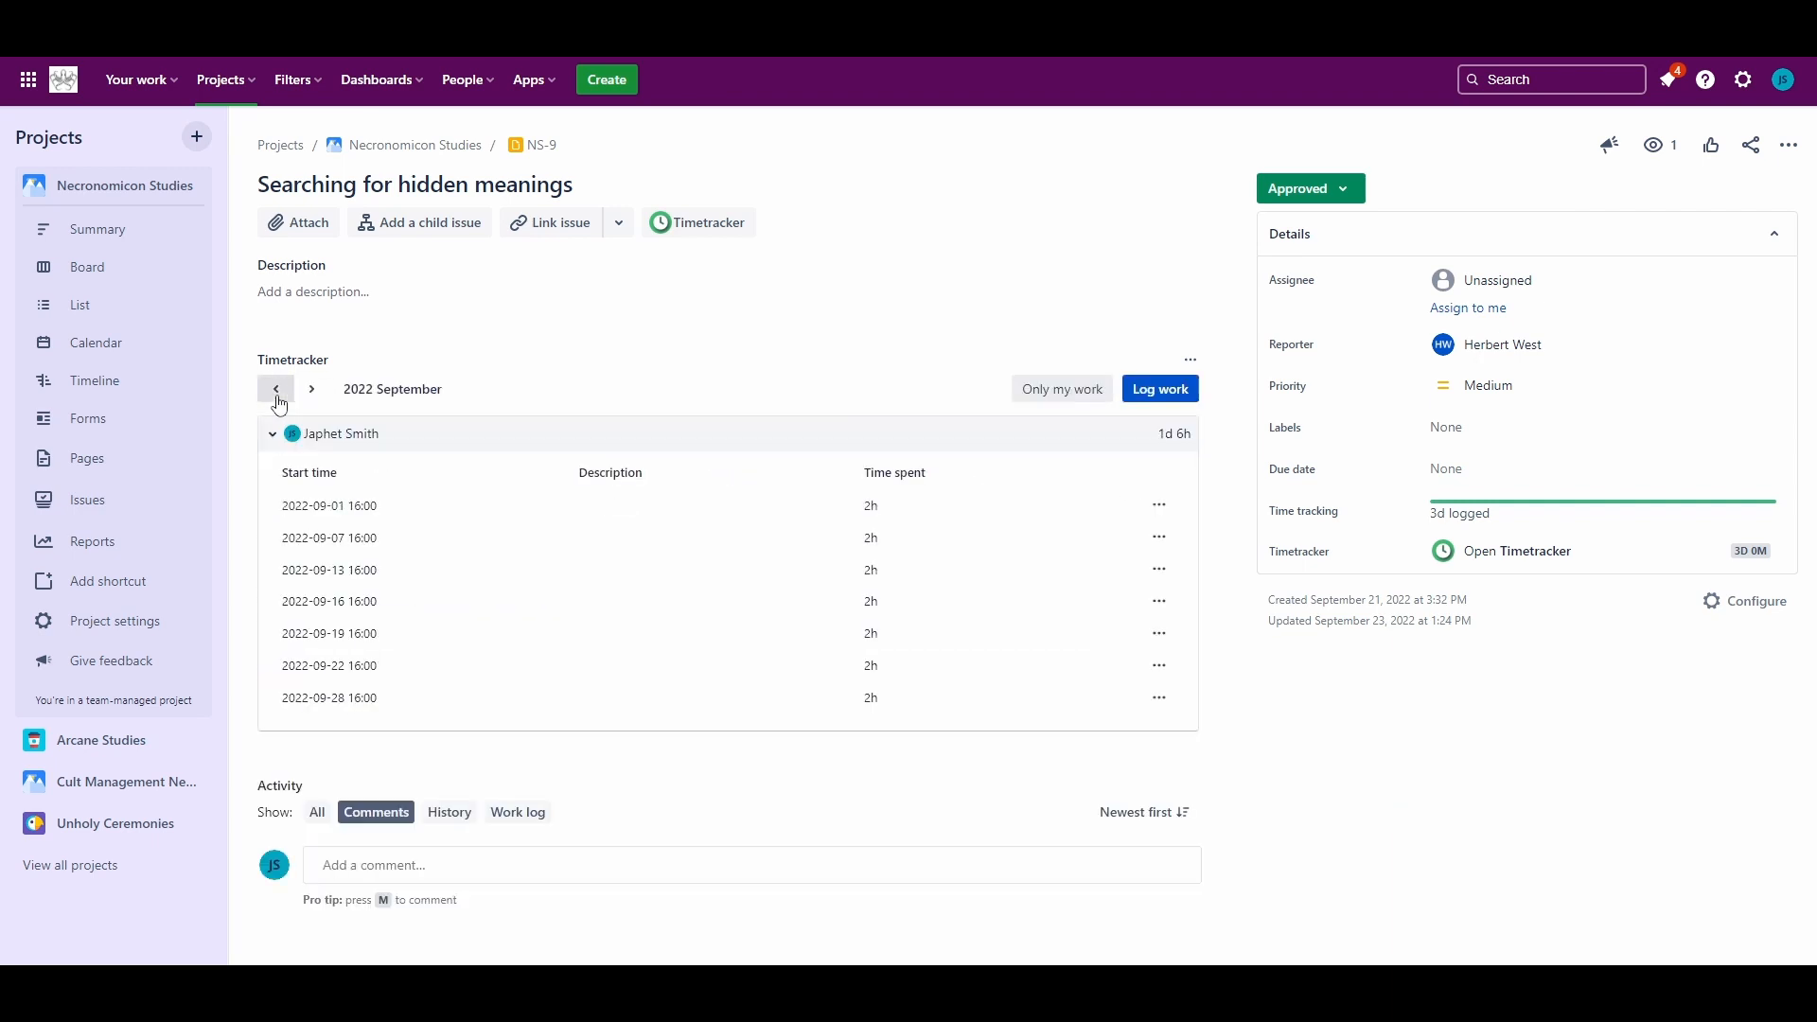
In the Timetracker calendar, shorten Wednesday's Bribing Police worklog to 2h 30m and move it to Tuesday, Oct 04 at about 13:15
left_click(1509, 551)
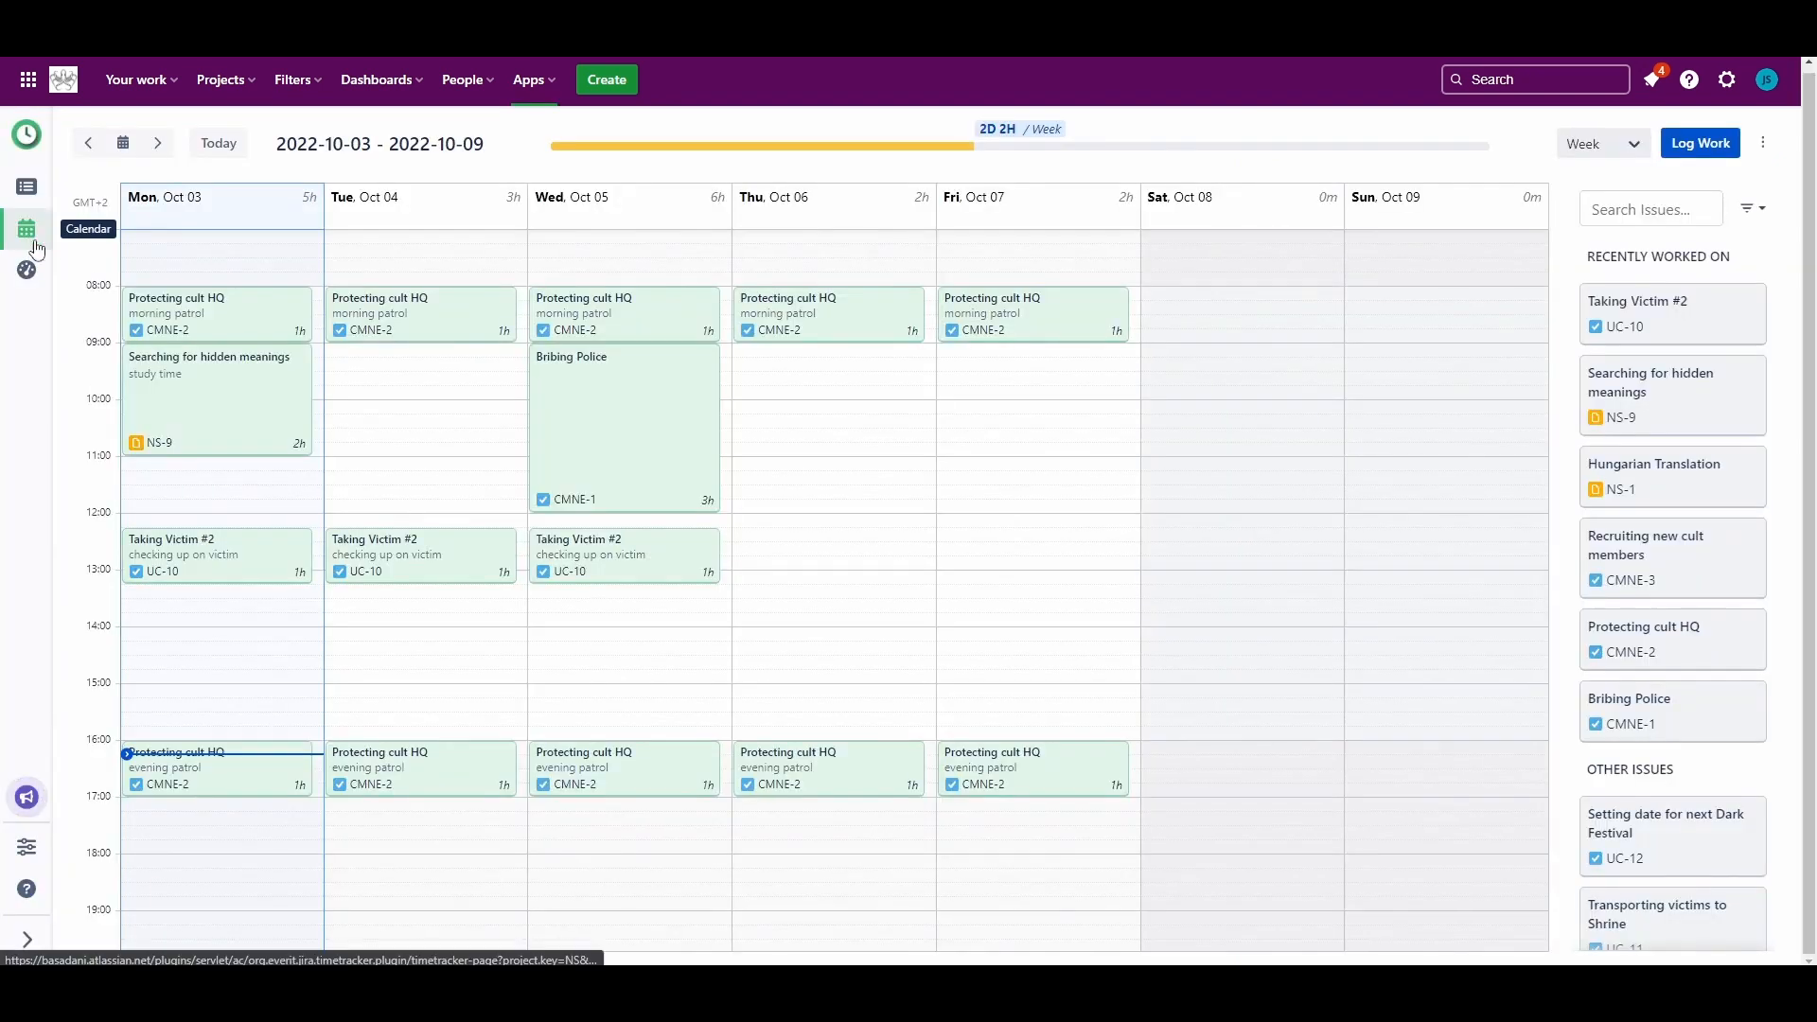
left_click_drag(607, 510, 616, 483)
left_click_drag(687, 416, 464, 644)
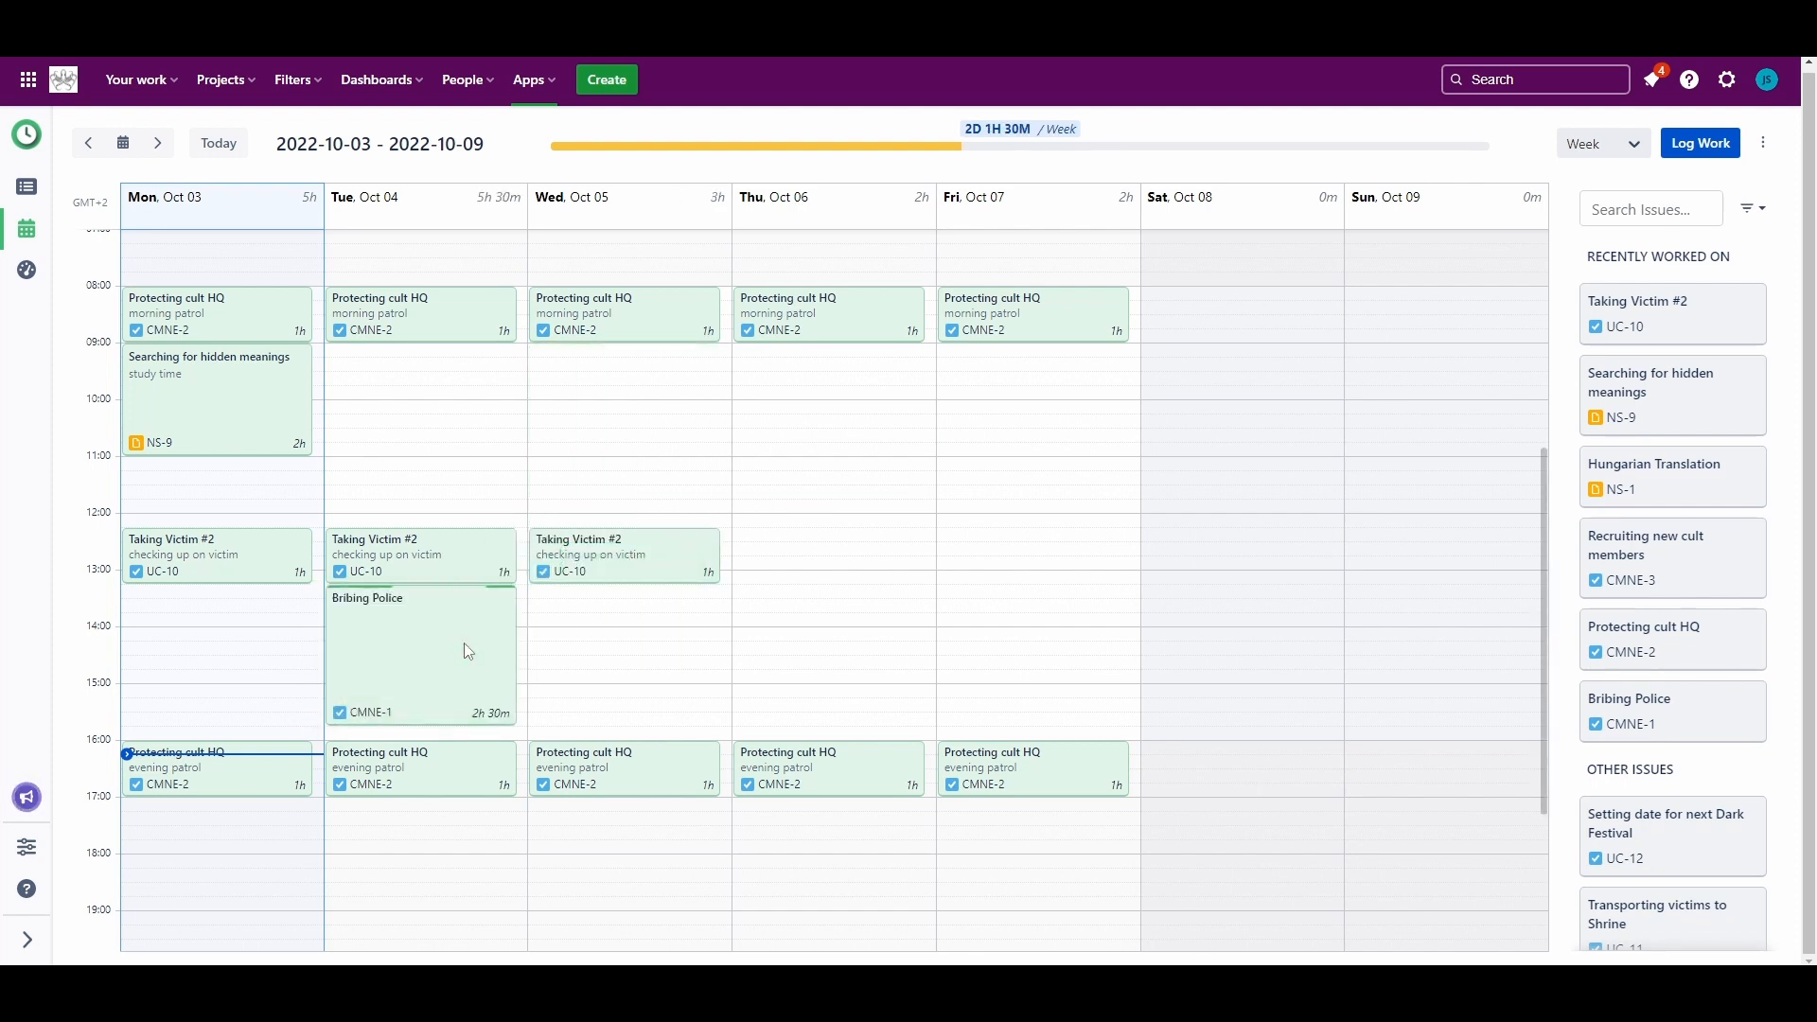
Log work on NS-9 for 2022-10-03 from 11:00 to 12:00 as "study time", repeating with period step 1 until 2022-10-28
left_click(252, 472)
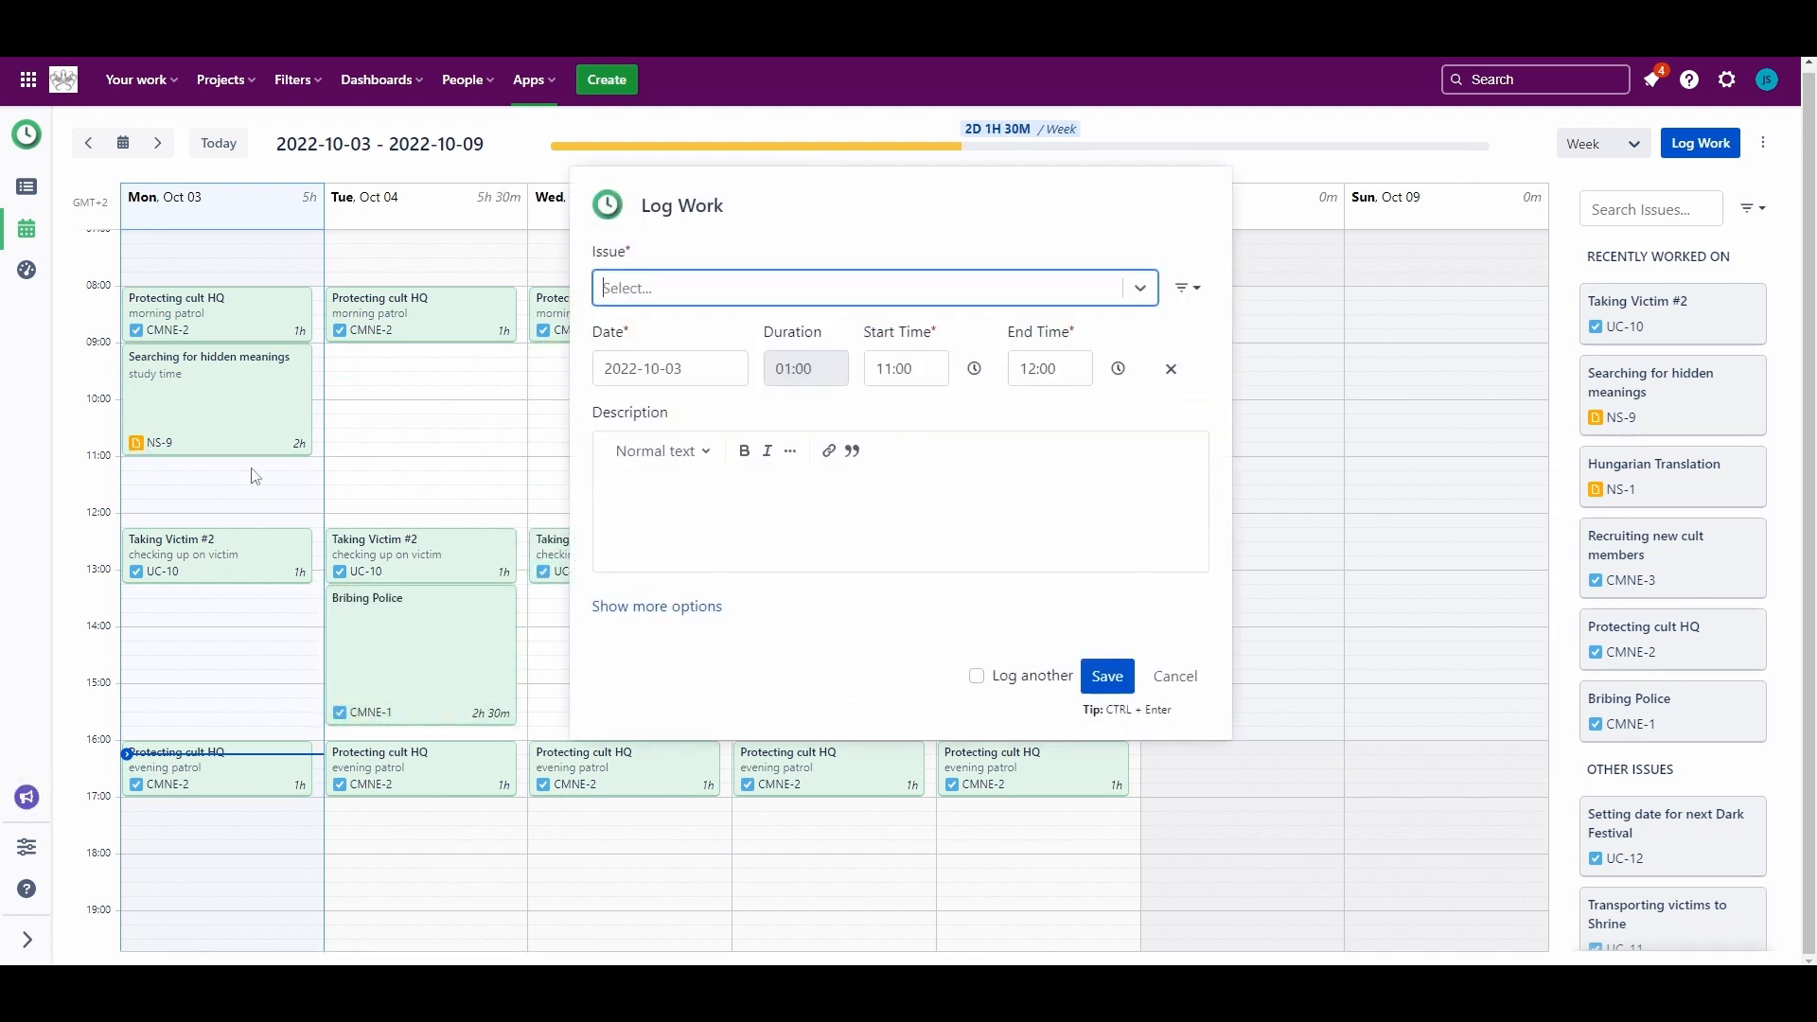
left_click(728, 398)
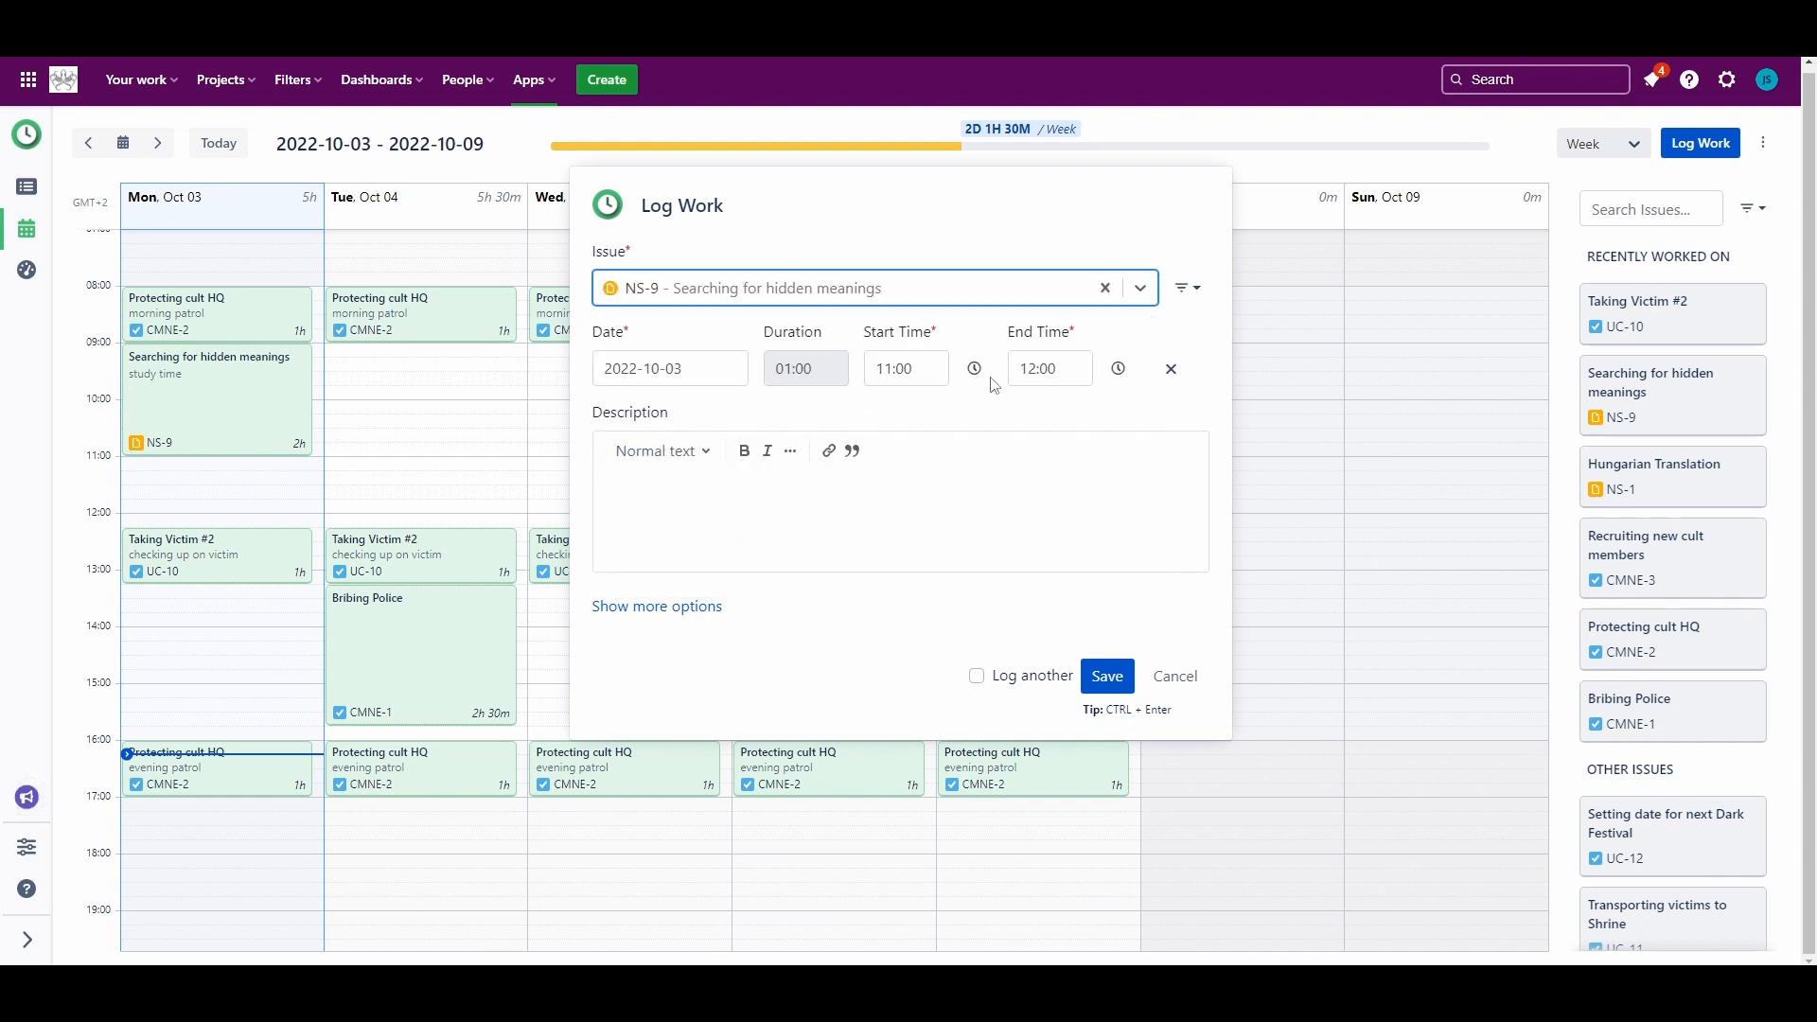
left_click(653, 605)
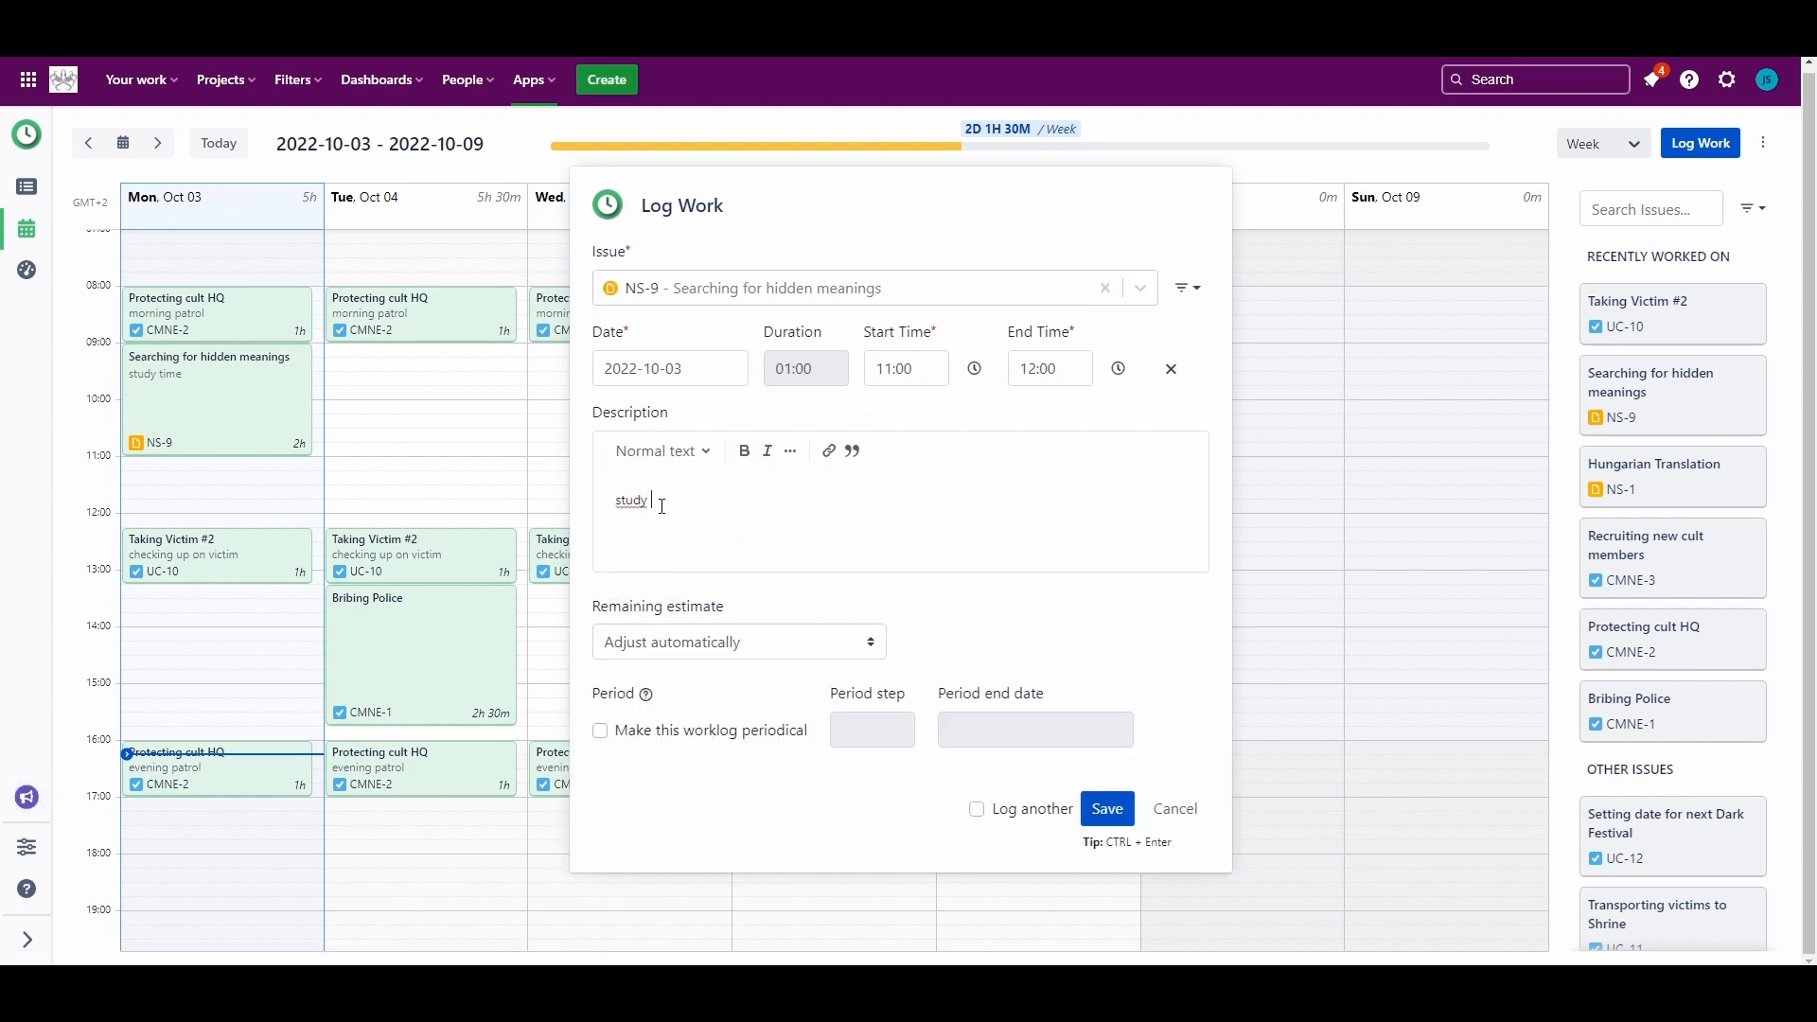
left_click(731, 732)
left_click(1016, 732)
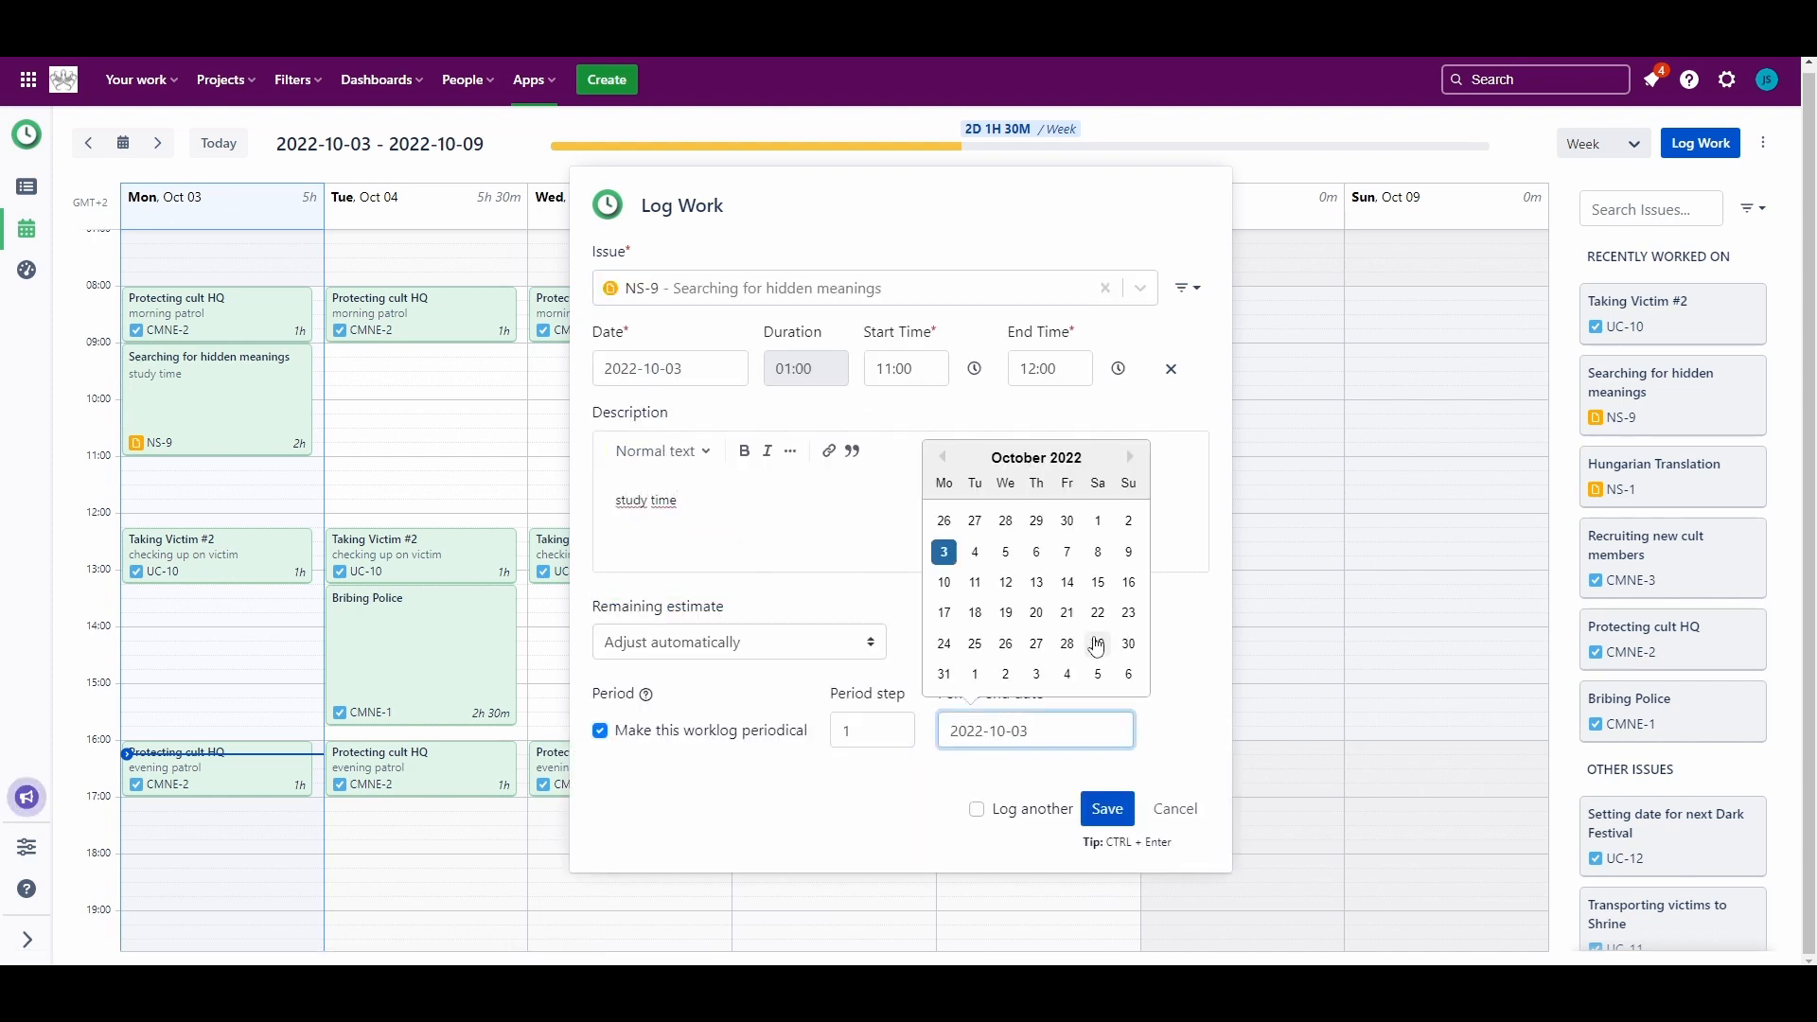
left_click(1068, 643)
left_click(1105, 809)
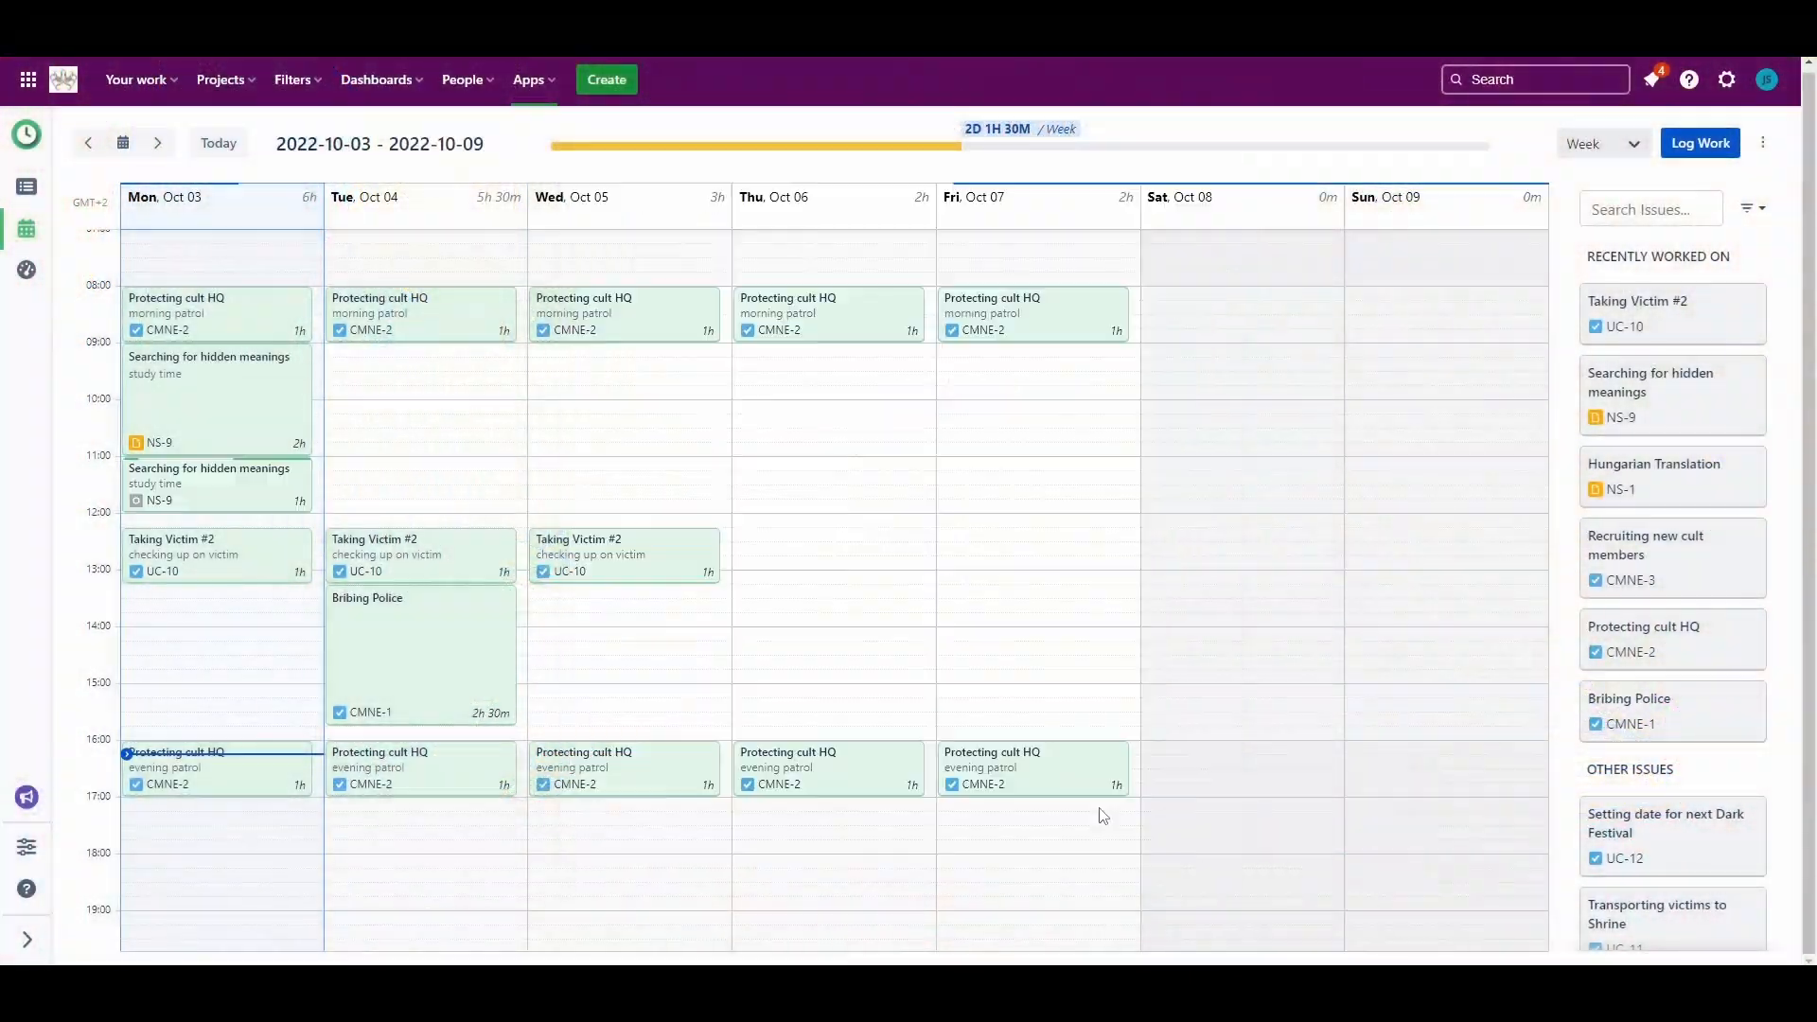
Check the calendar's period choices and view the worklogs of the previous week before returning to the current week
left_click(1597, 144)
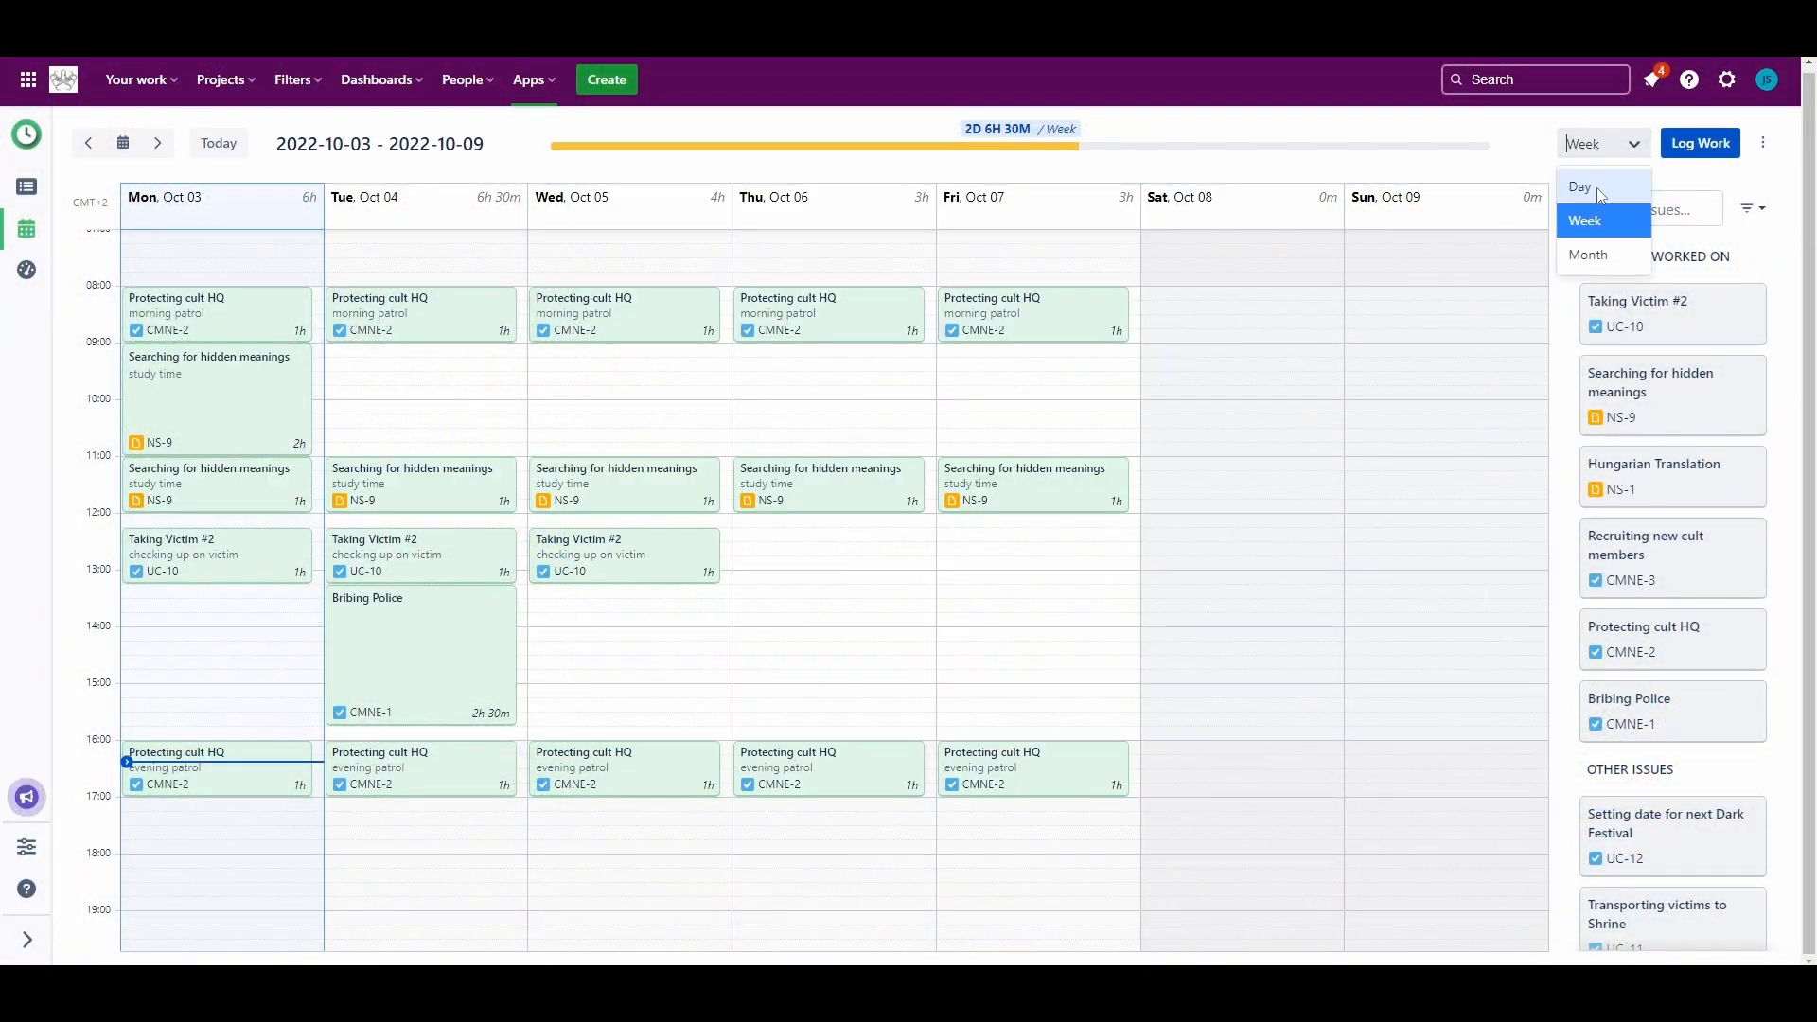
left_click(272, 124)
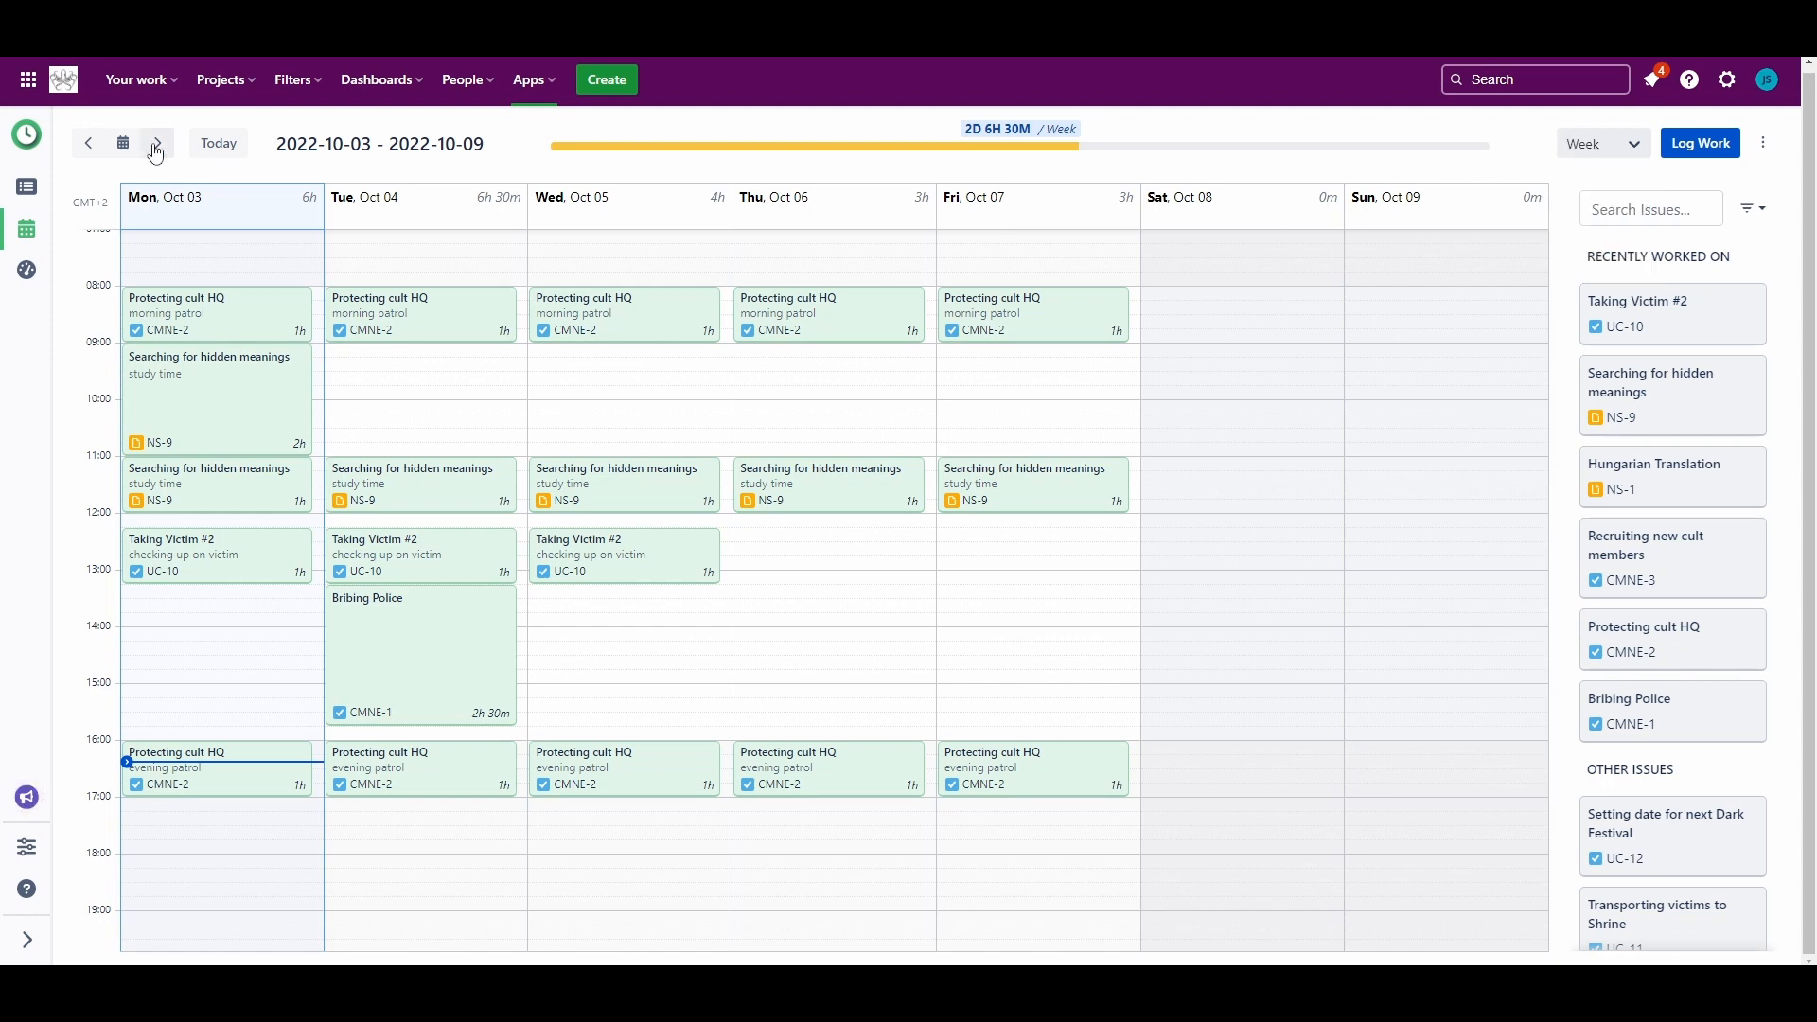
left_click(90, 146)
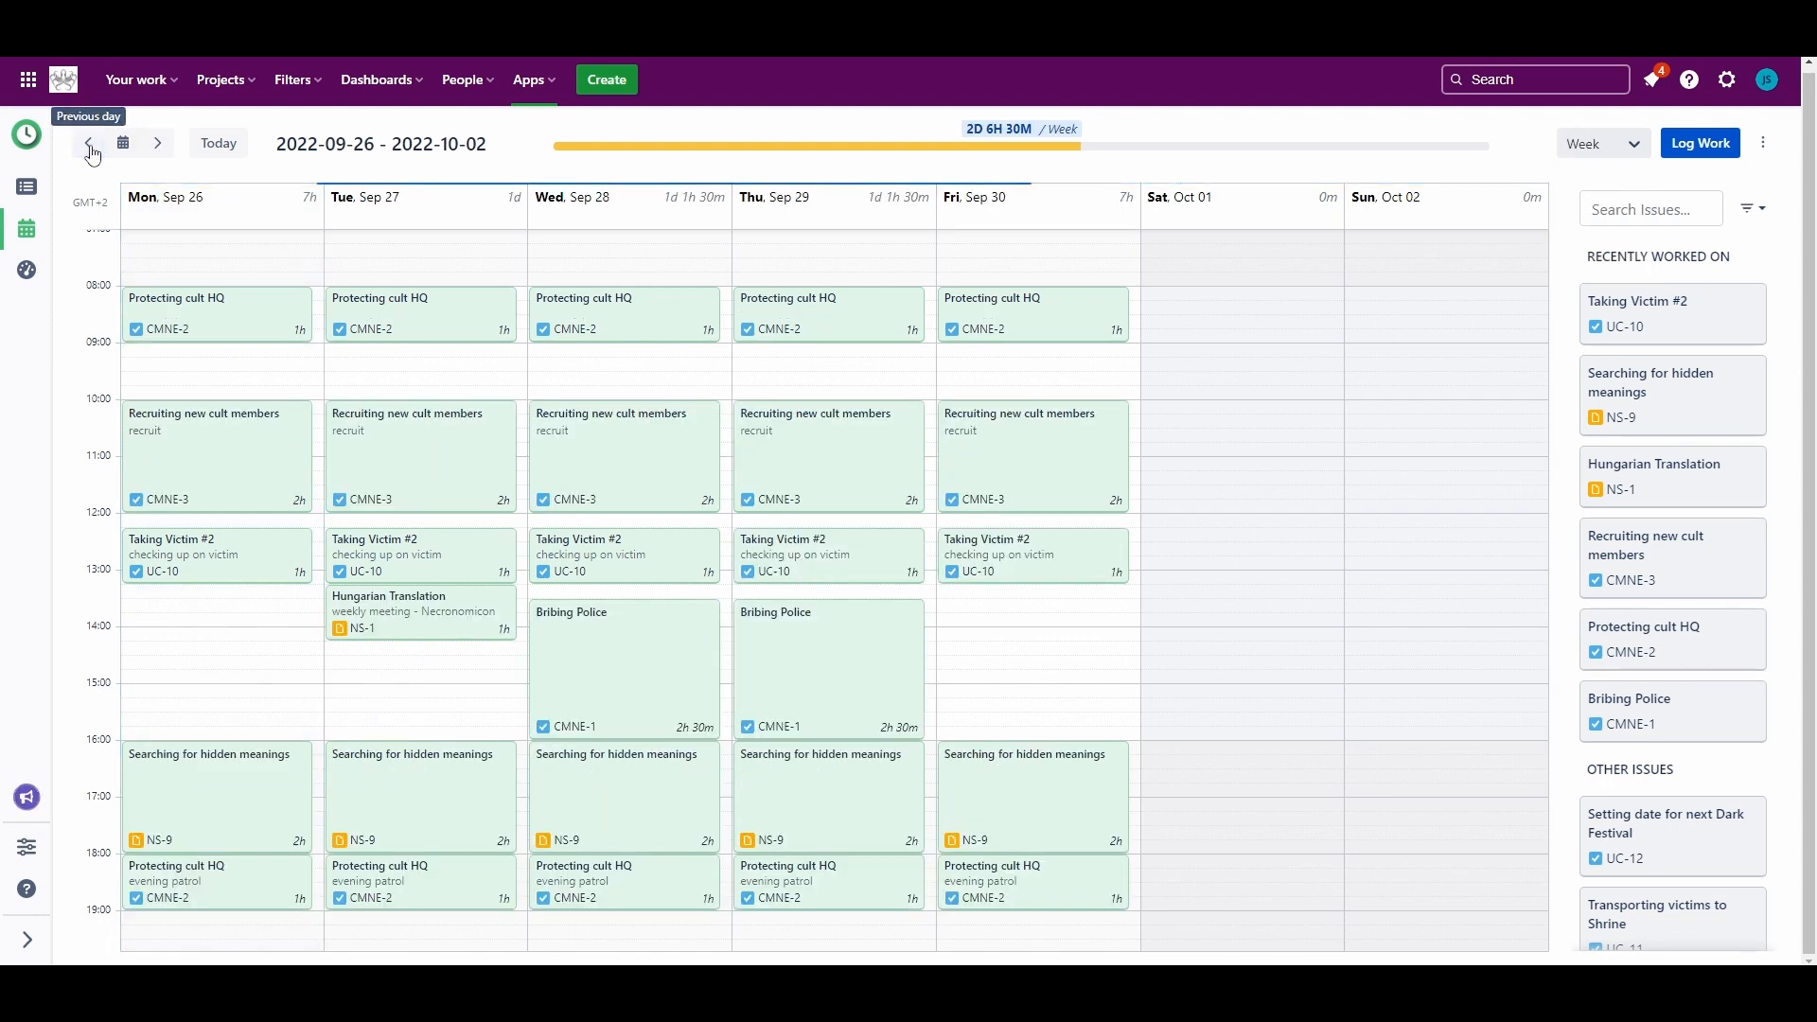
left_click(158, 147)
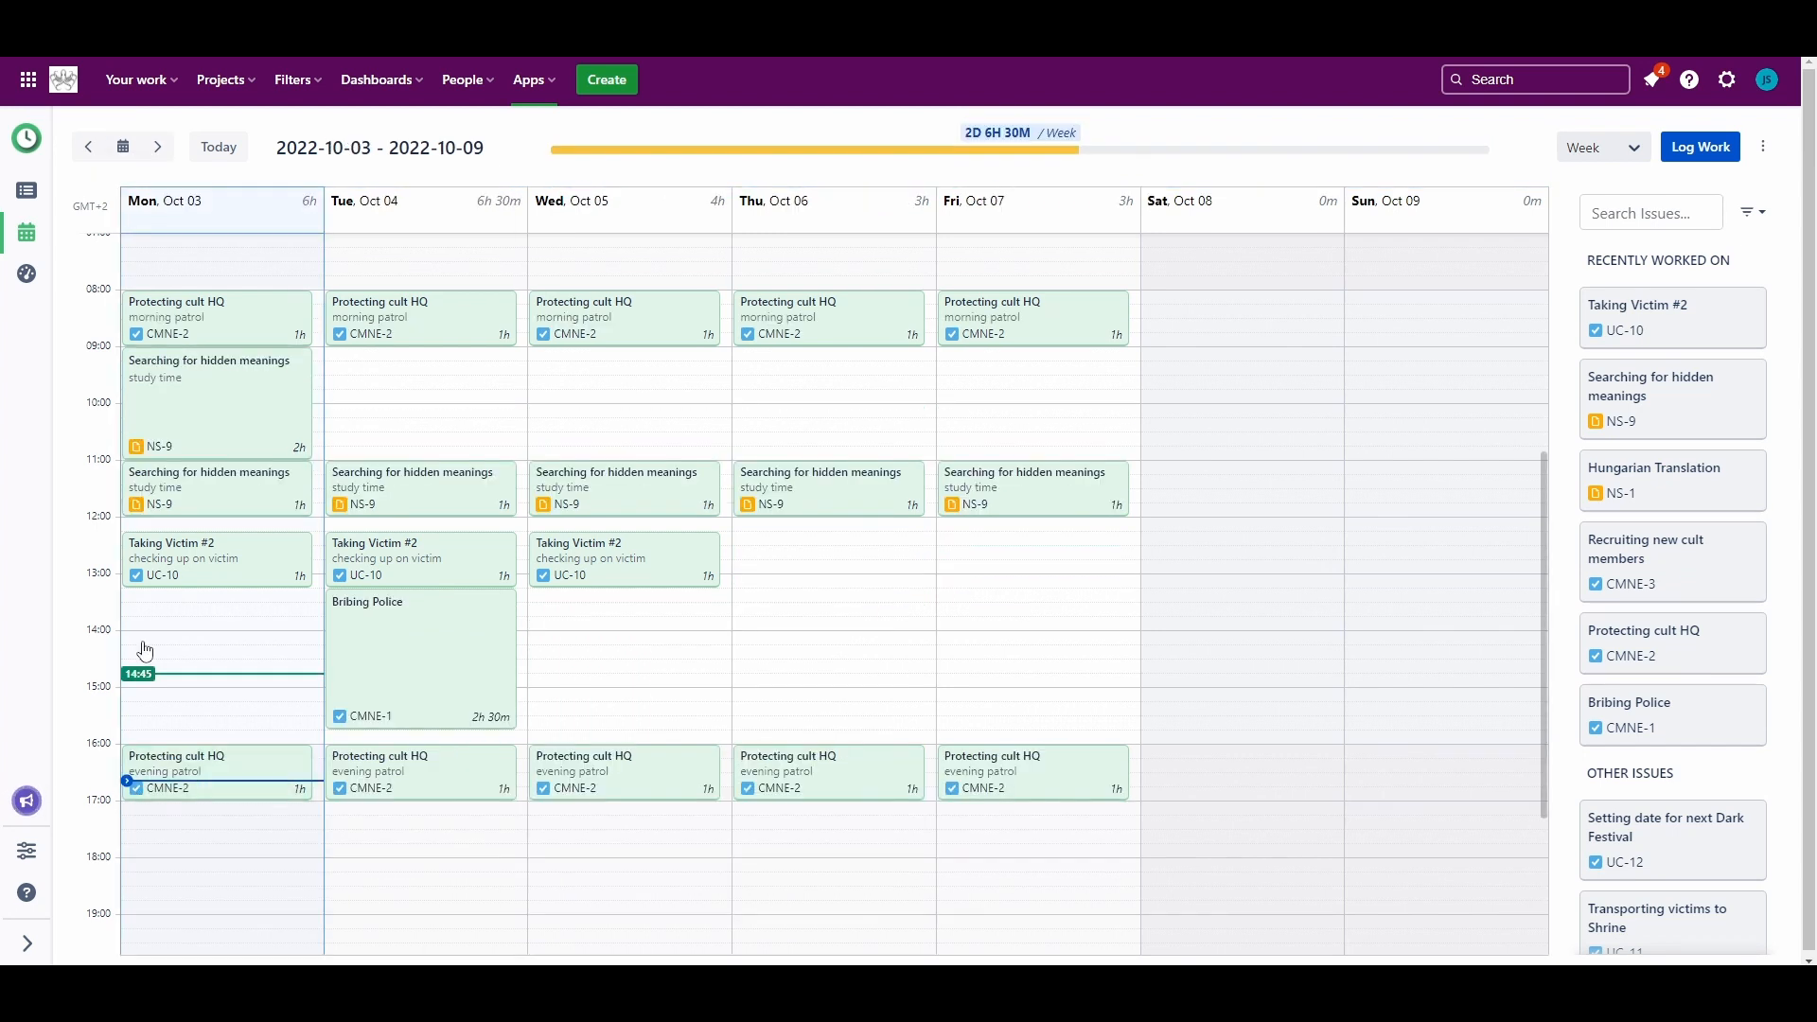
In the worklog list, begin a new entry for 2022-10-03 described "prepare speeches" on issue CMNE-3, Recruiting new cult members
left_click(35, 194)
left_click(367, 328)
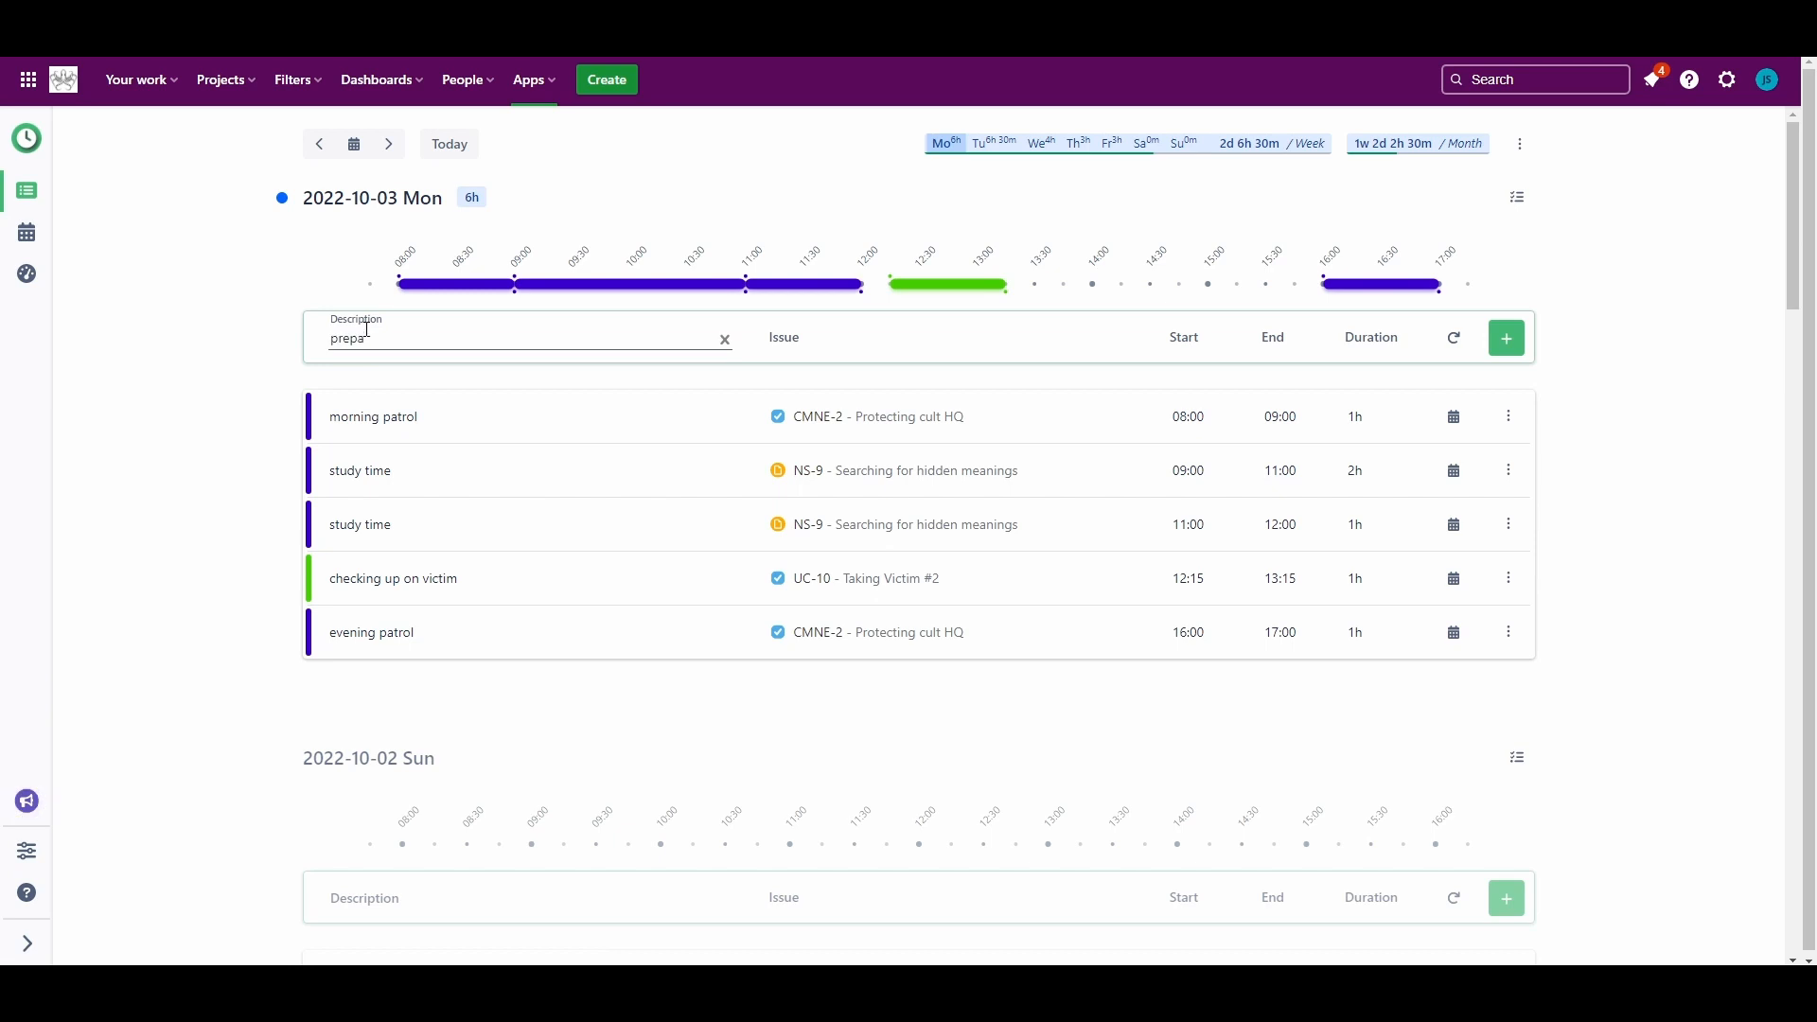
type("prepare speeches")
key("Tab")
key("Down")
key("Down")
key("Down")
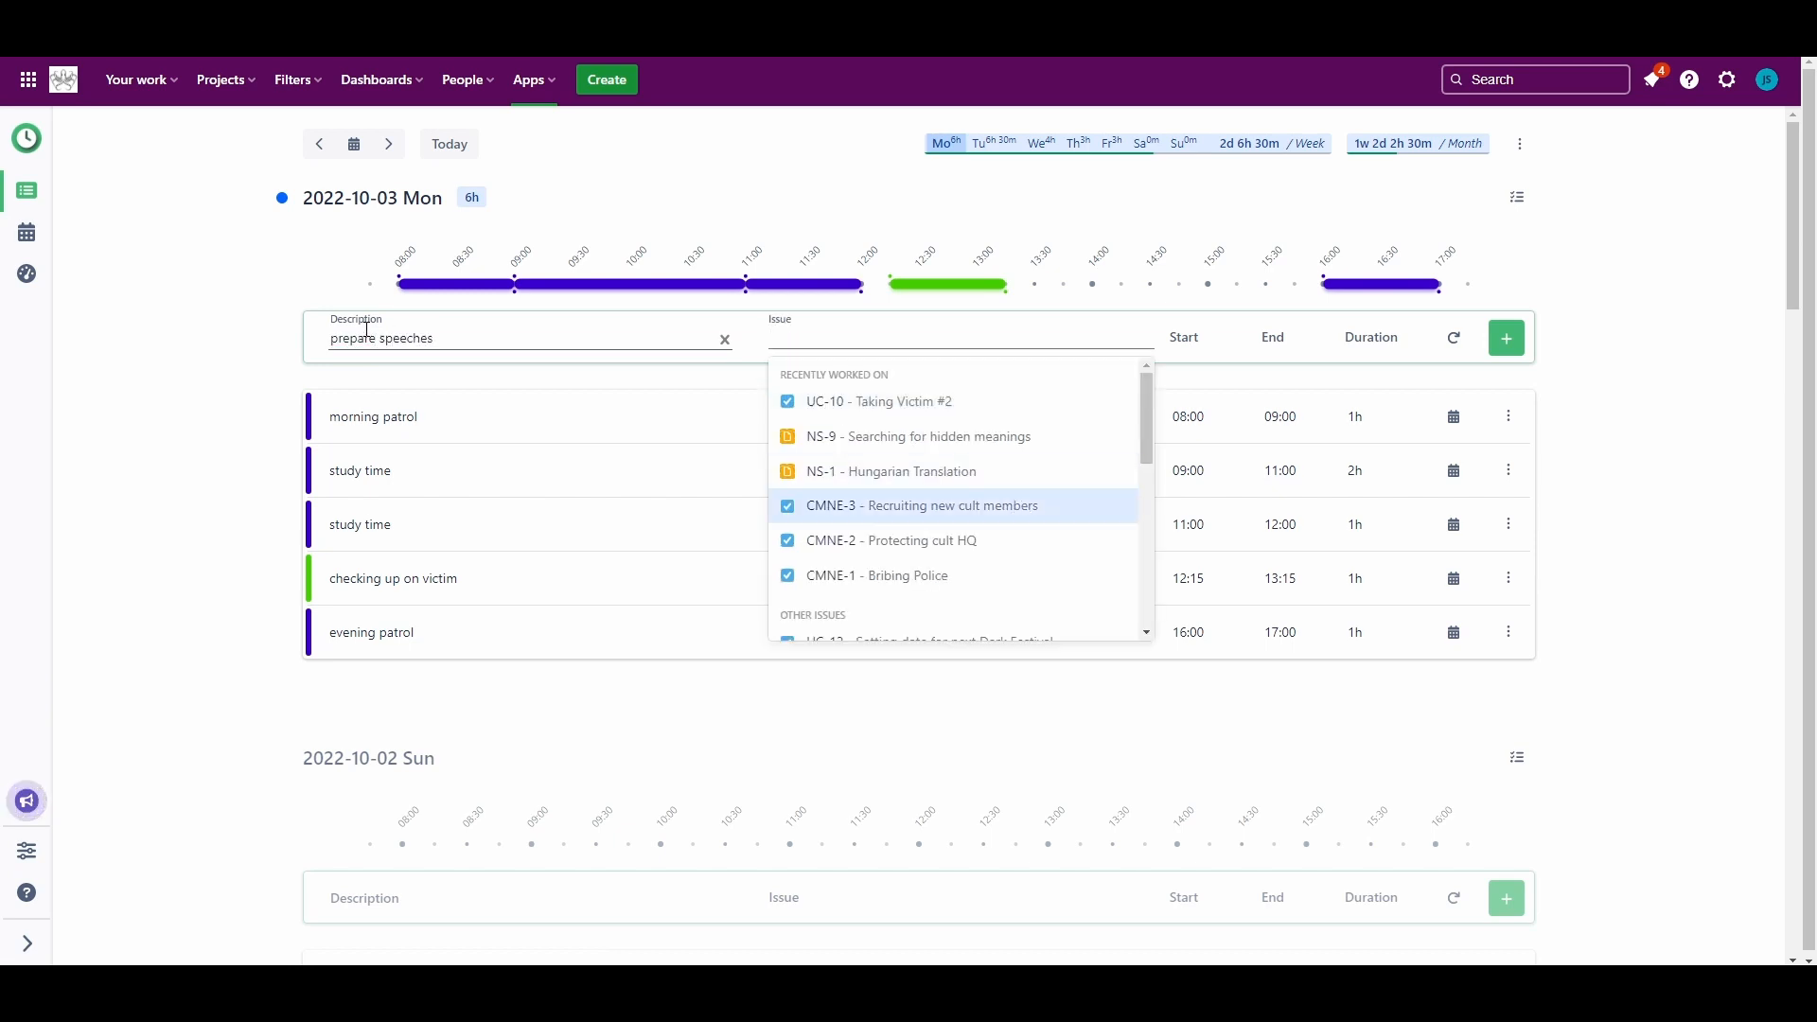
key("Return")
Set the "prepare speeches" entry to run from 13:15 to 15:00 and add it to the day
key("Down")
key("Down")
key("Down")
key("Down")
key("Return")
type("15")
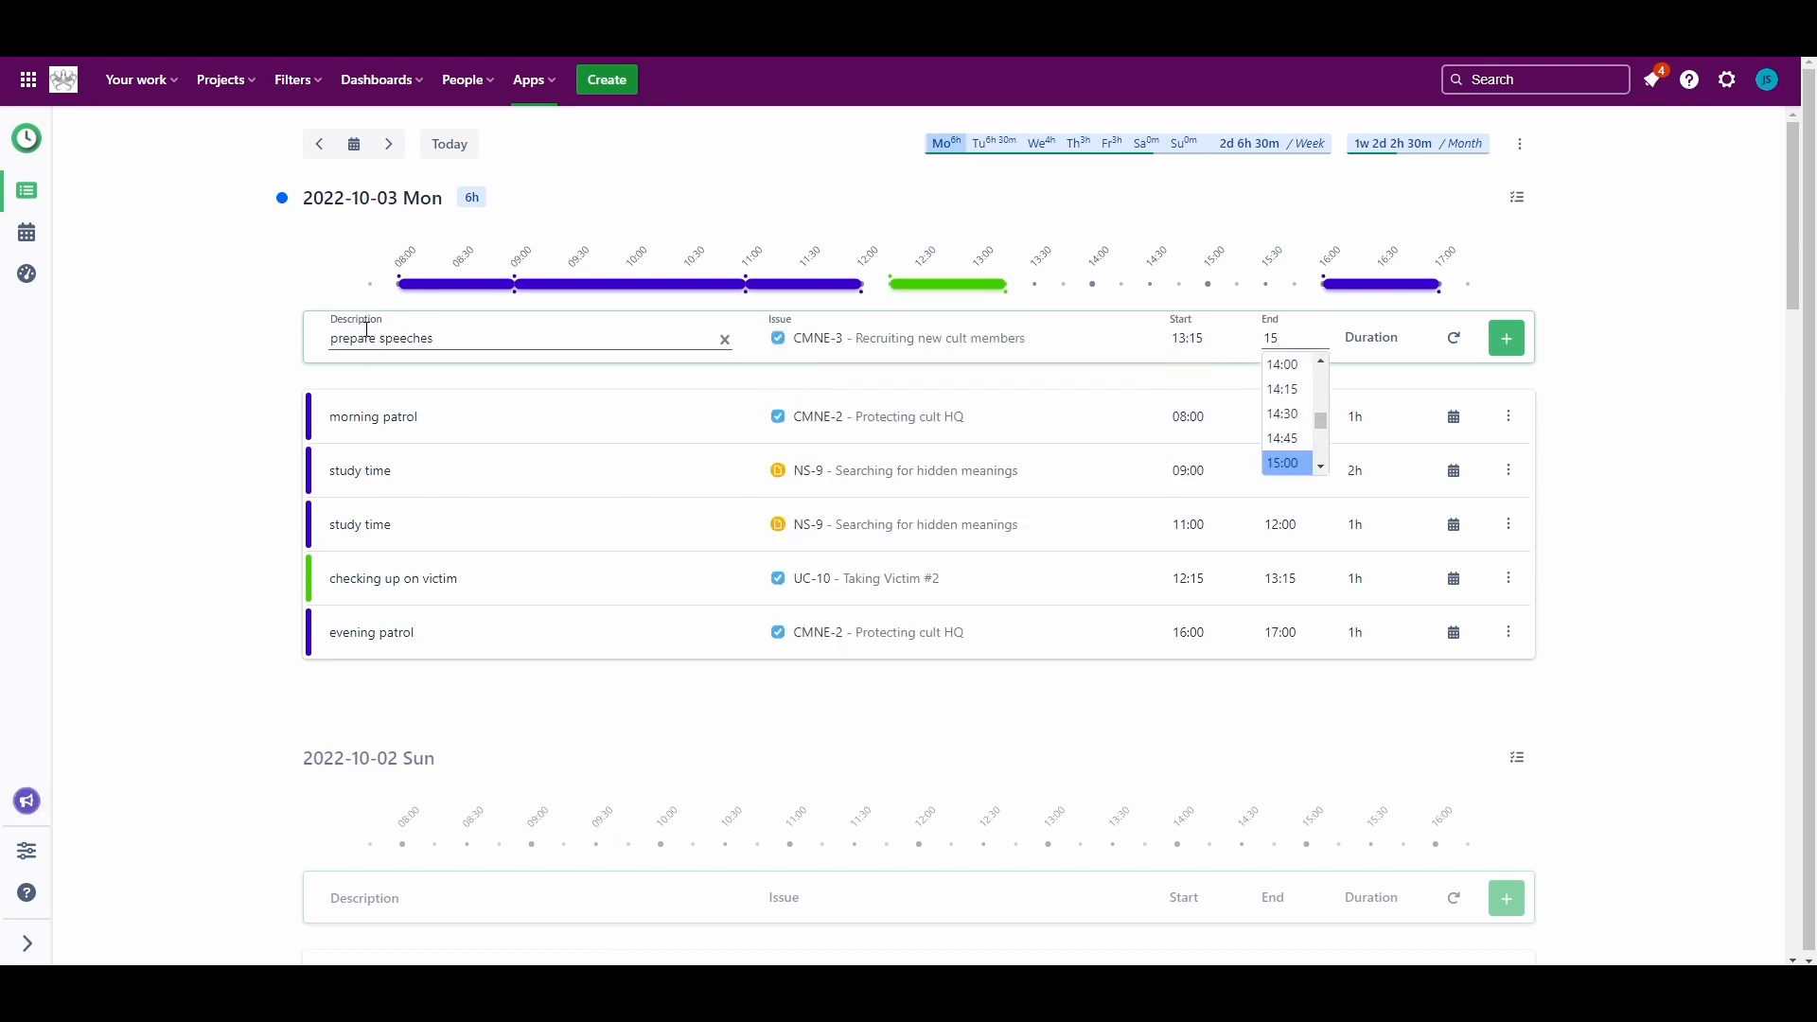
key("Return")
key("Return")
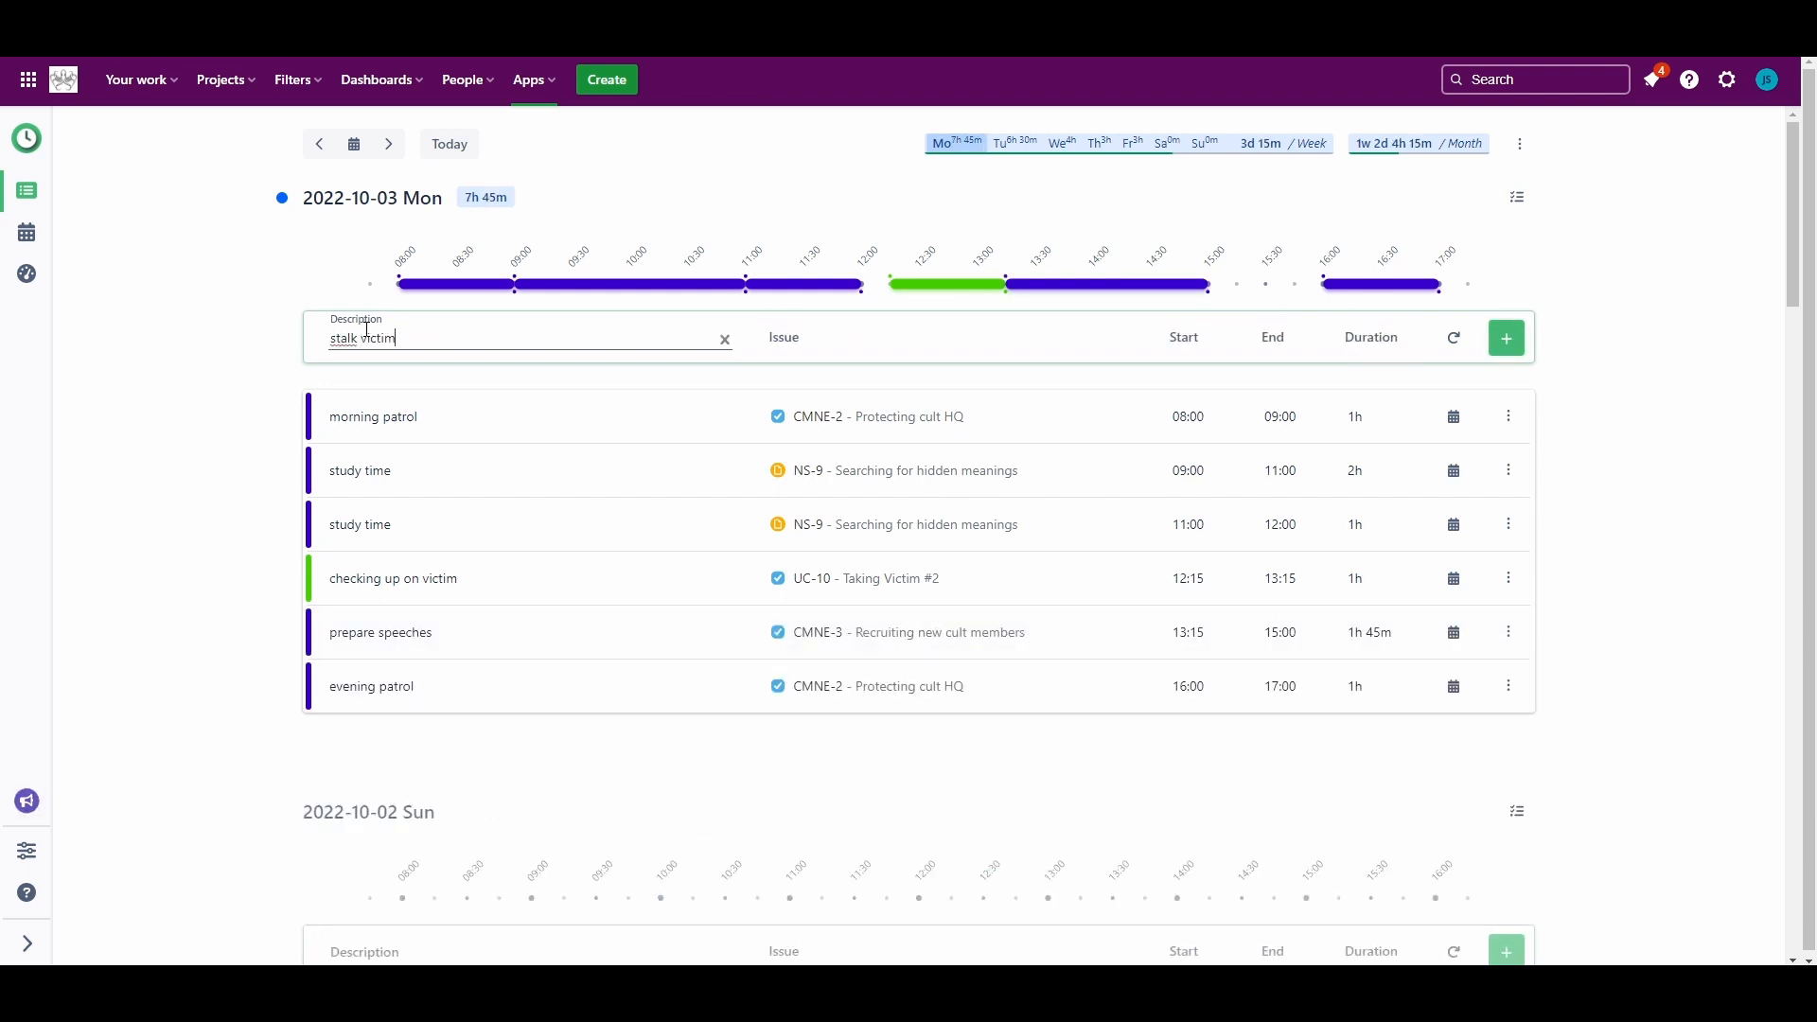
Fill in a new 2022-10-03 entry "stalk victim #2" on issue UC-10, Taking Victim #2, from 15:00 to 16:00
key("Tab")
key("Tab")
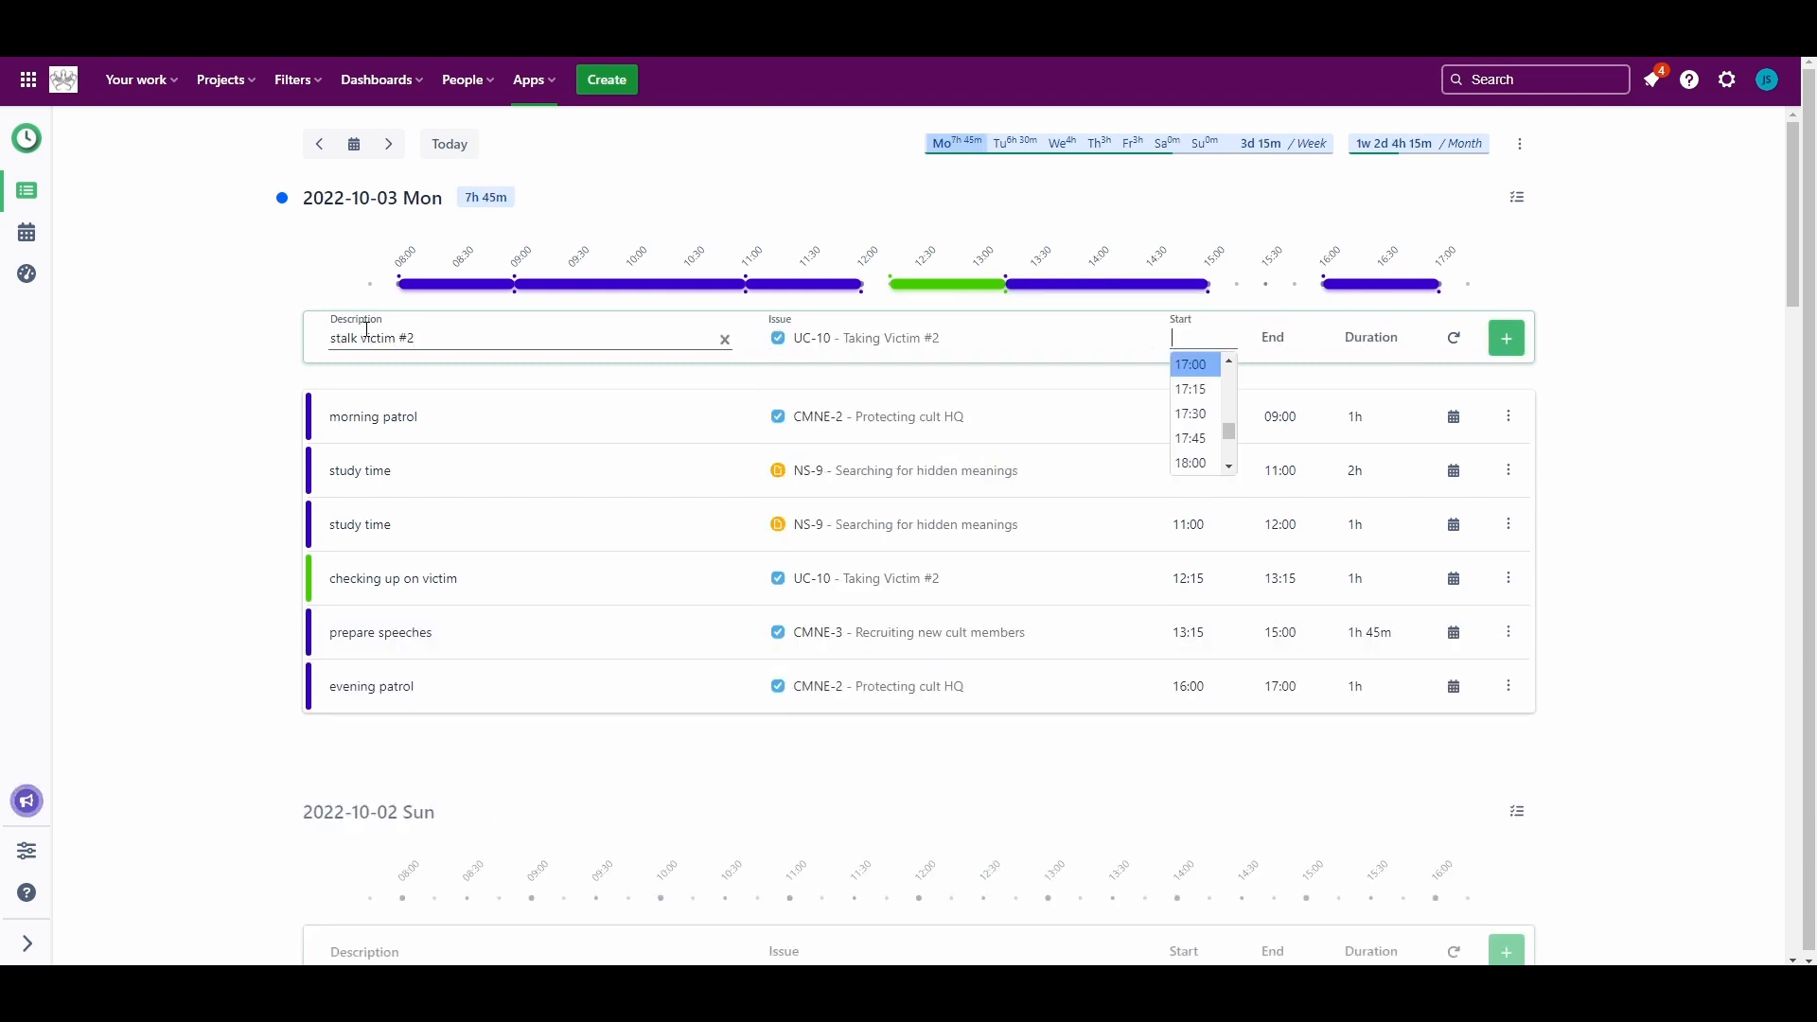
type("15")
key("Tab")
type("16")
key("Tab")
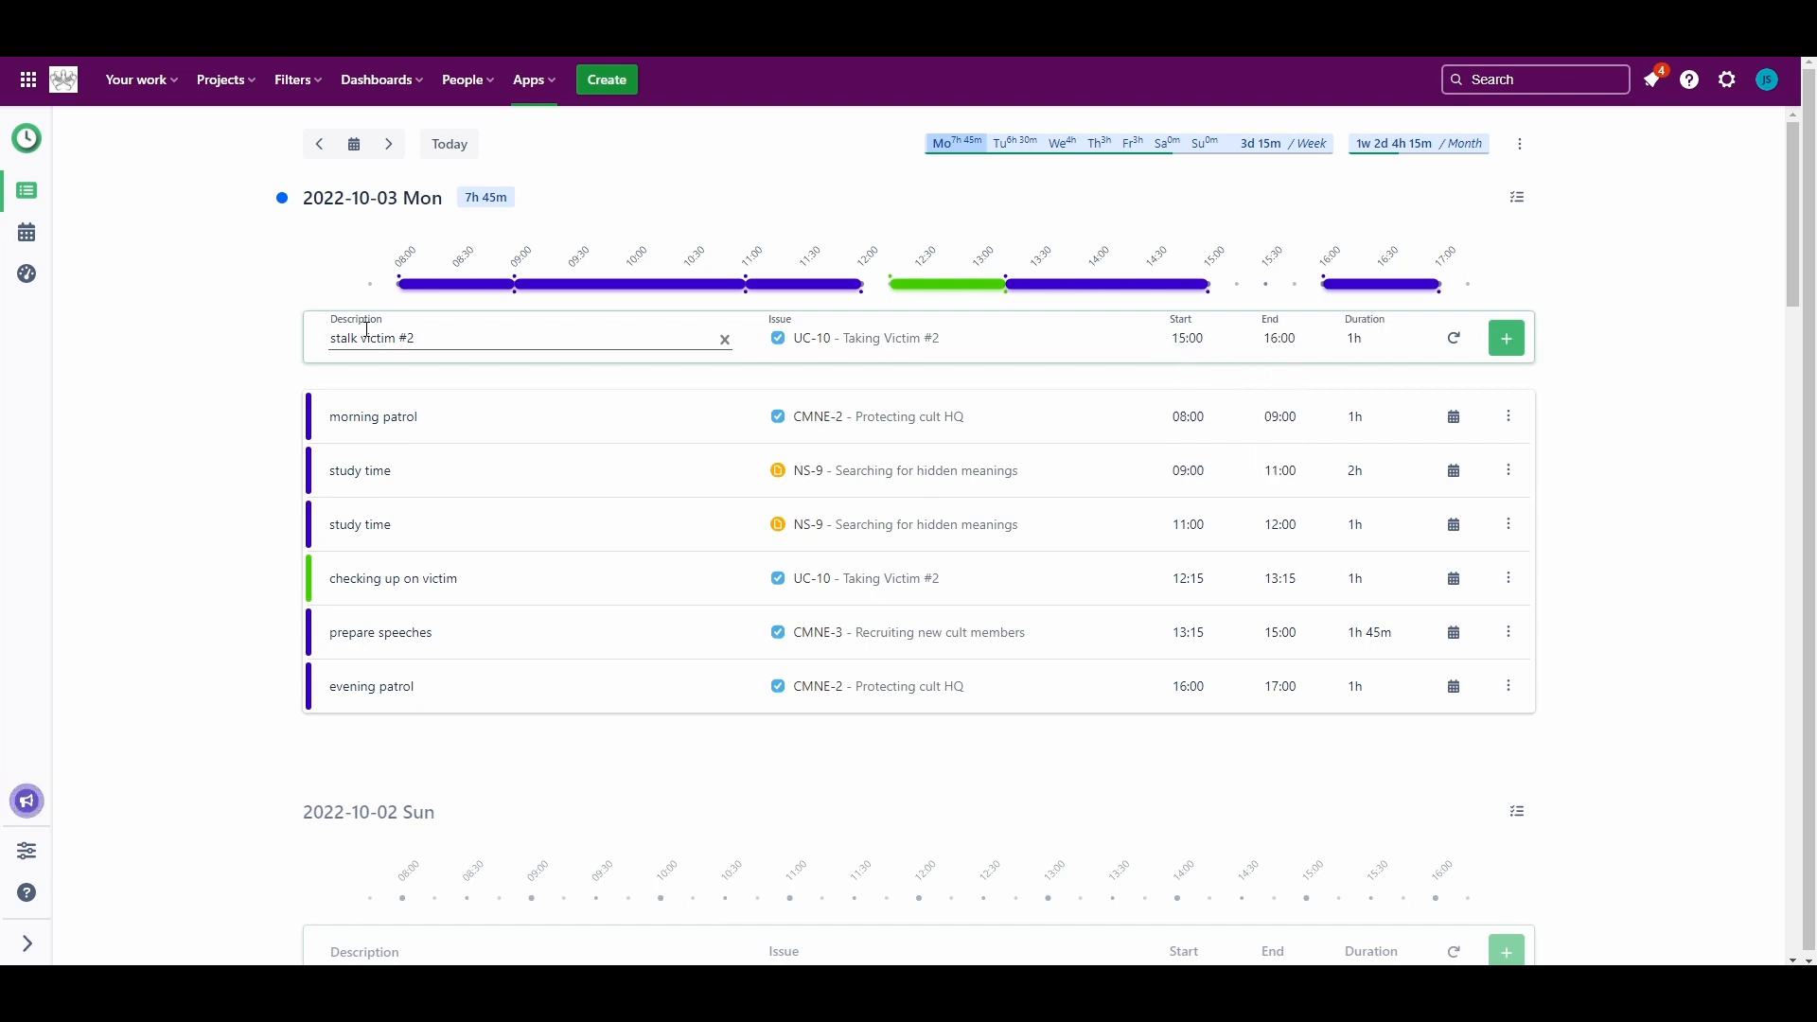
Make the "stalk victim #2" entry repeat every 1 day until 2022-10-14 and add it
left_click(1447, 341)
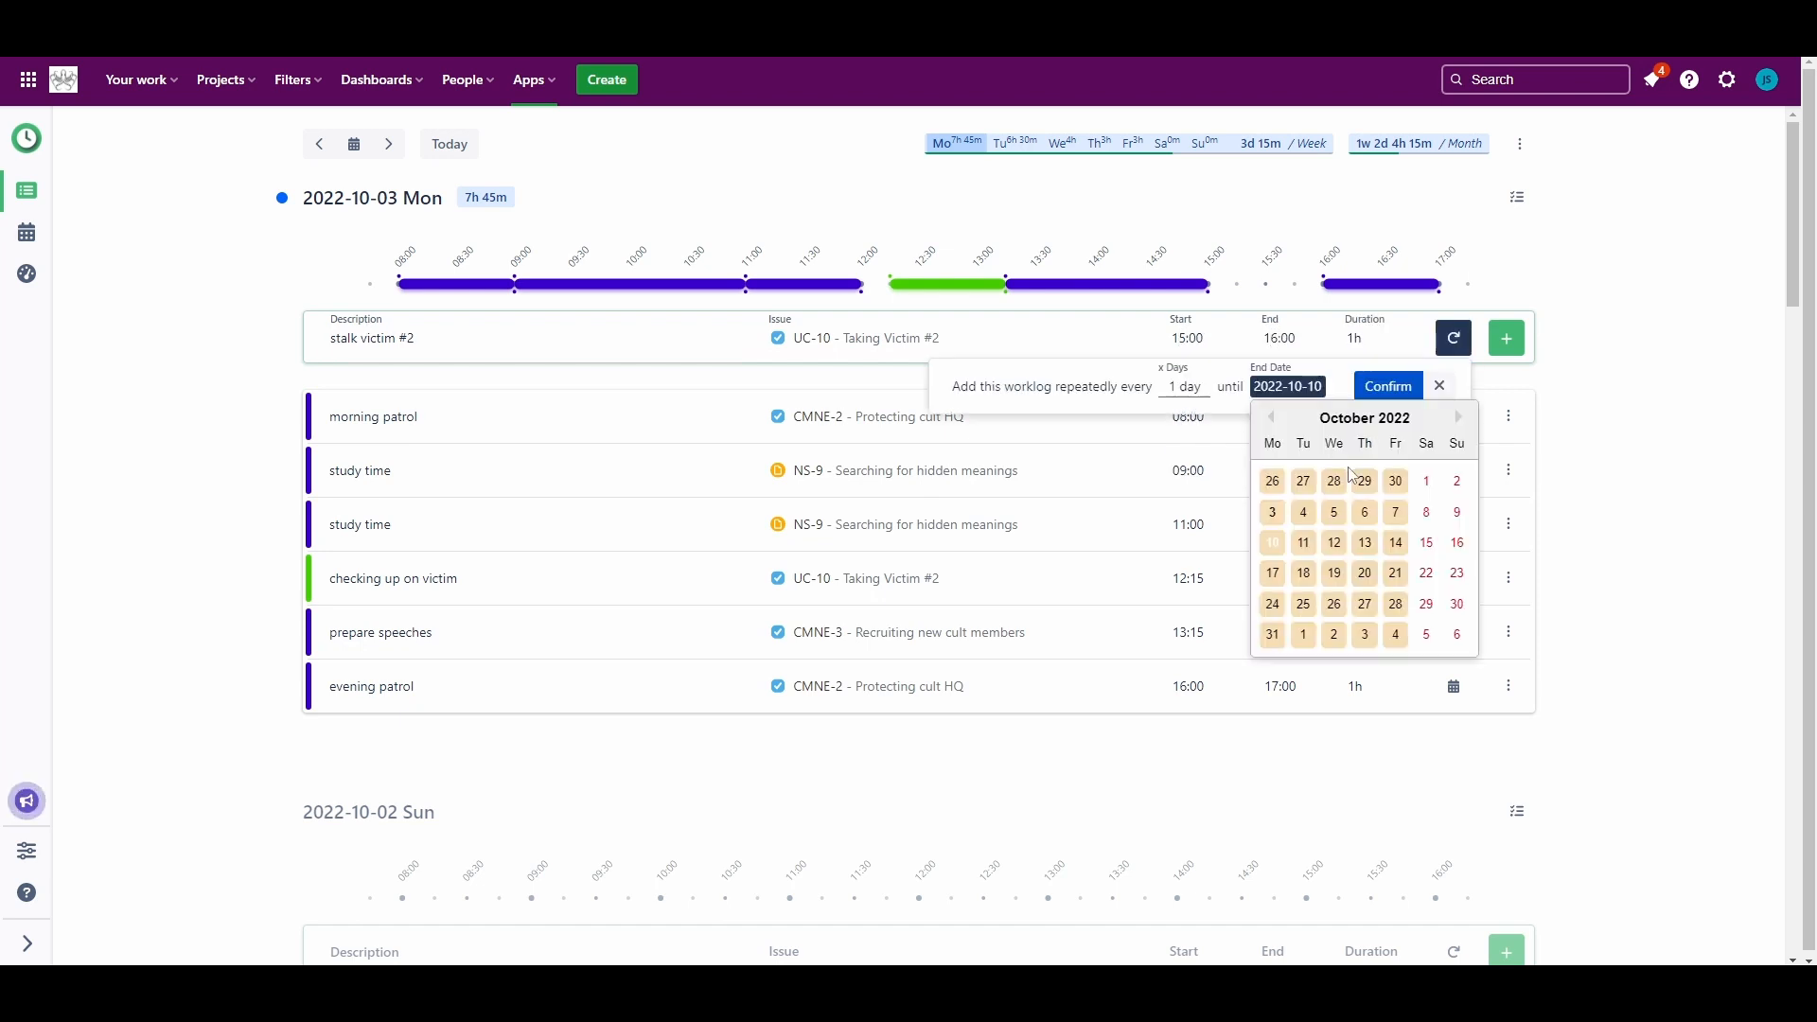
left_click(1396, 552)
left_click(1388, 387)
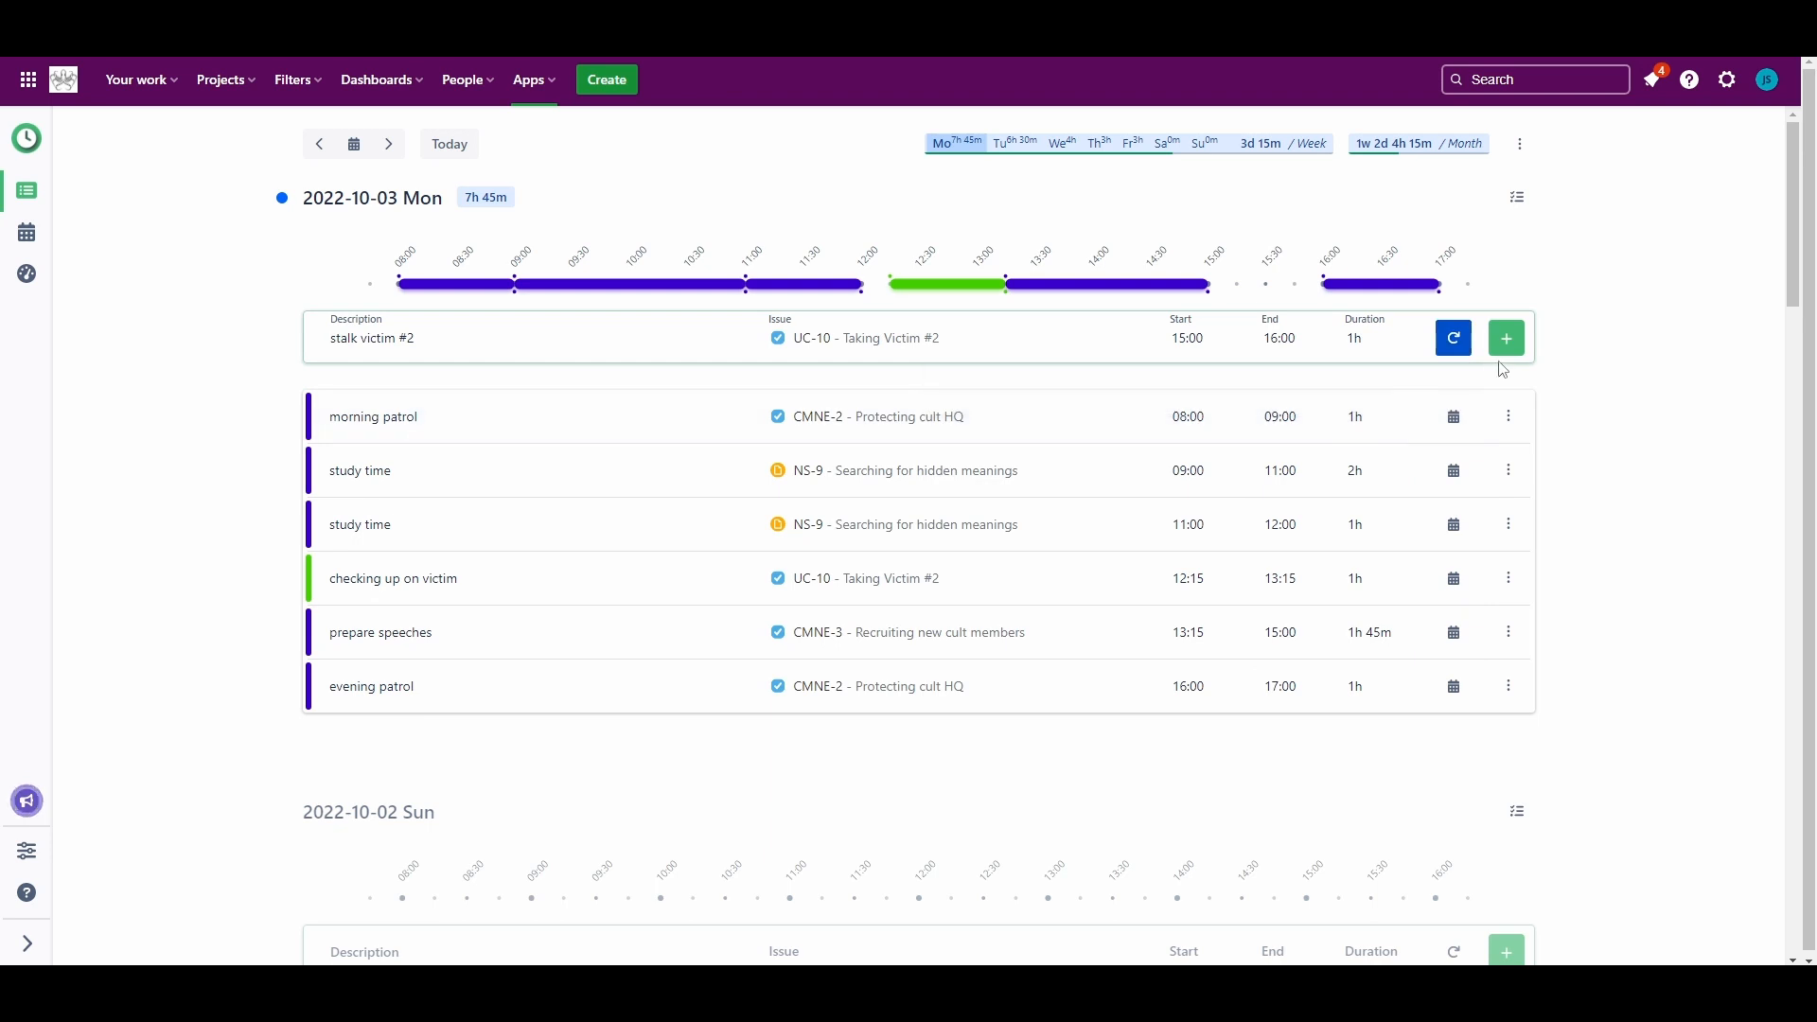
left_click(1507, 339)
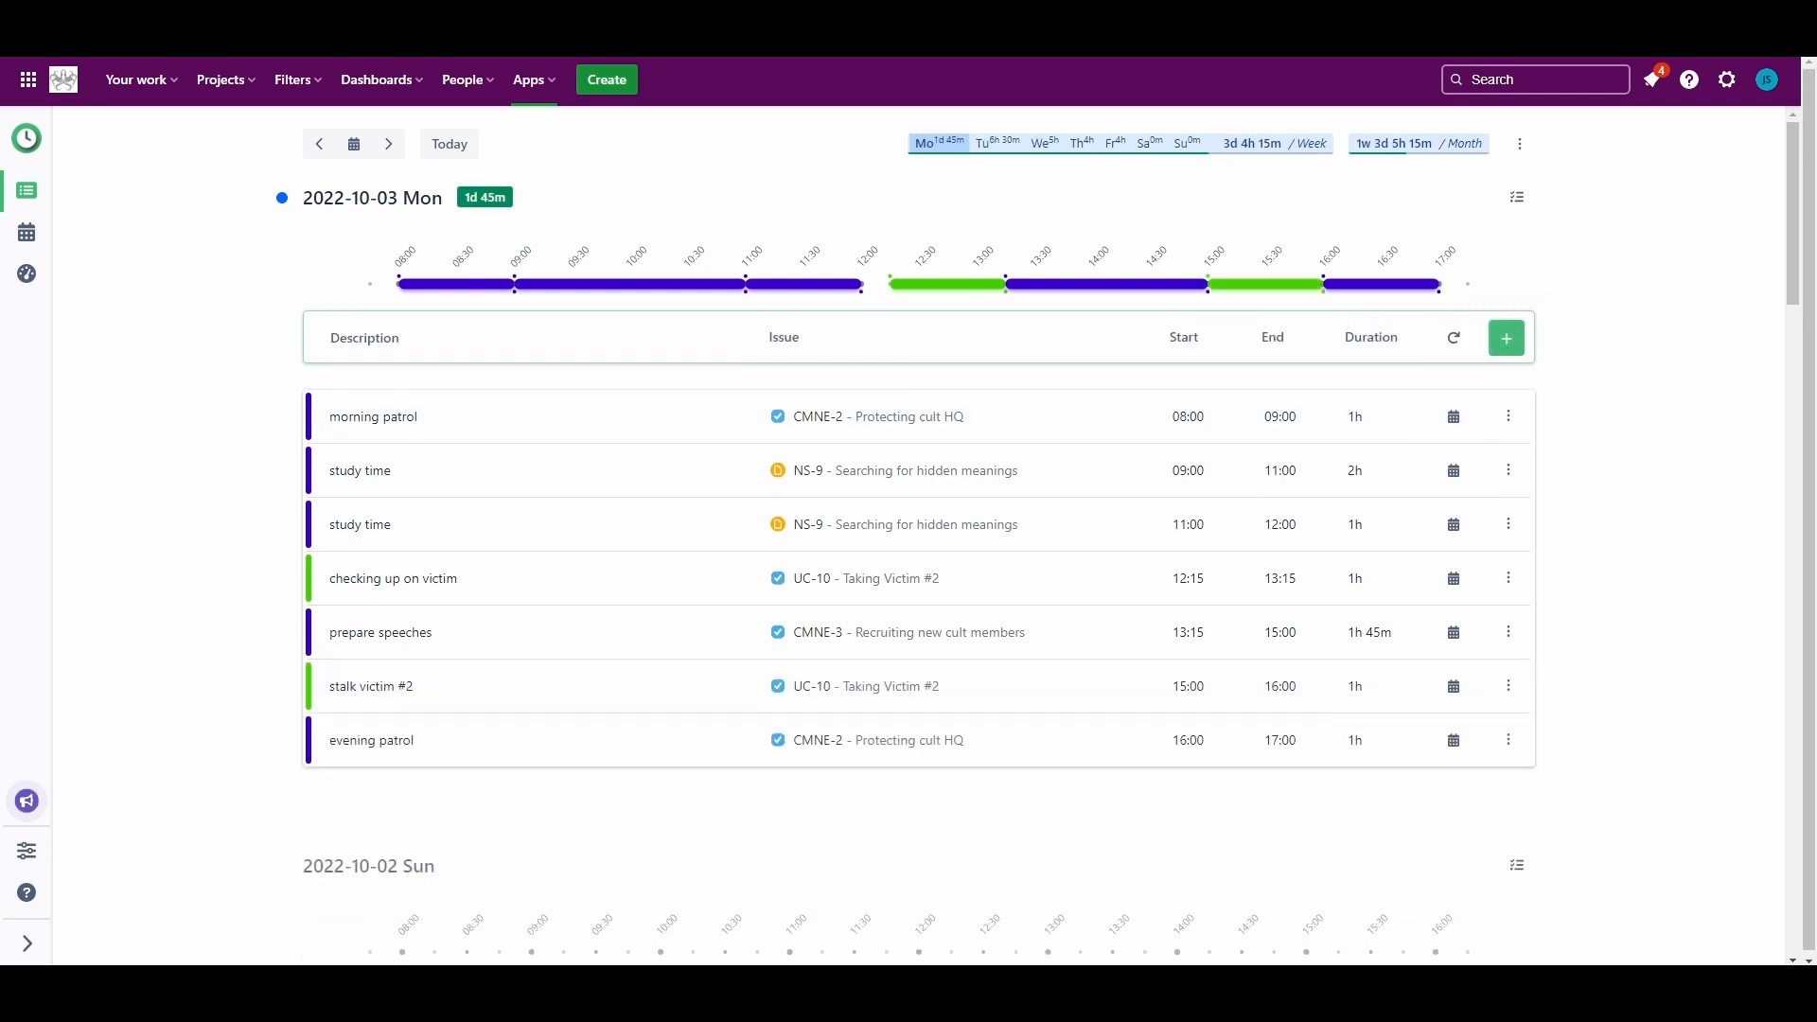
Add a worklog on 2022-10-04 described "celebrating Cthulhu" for UC-14, Mass under the pale moonlight, starting at 17:00 with no end time
left_click(387, 147)
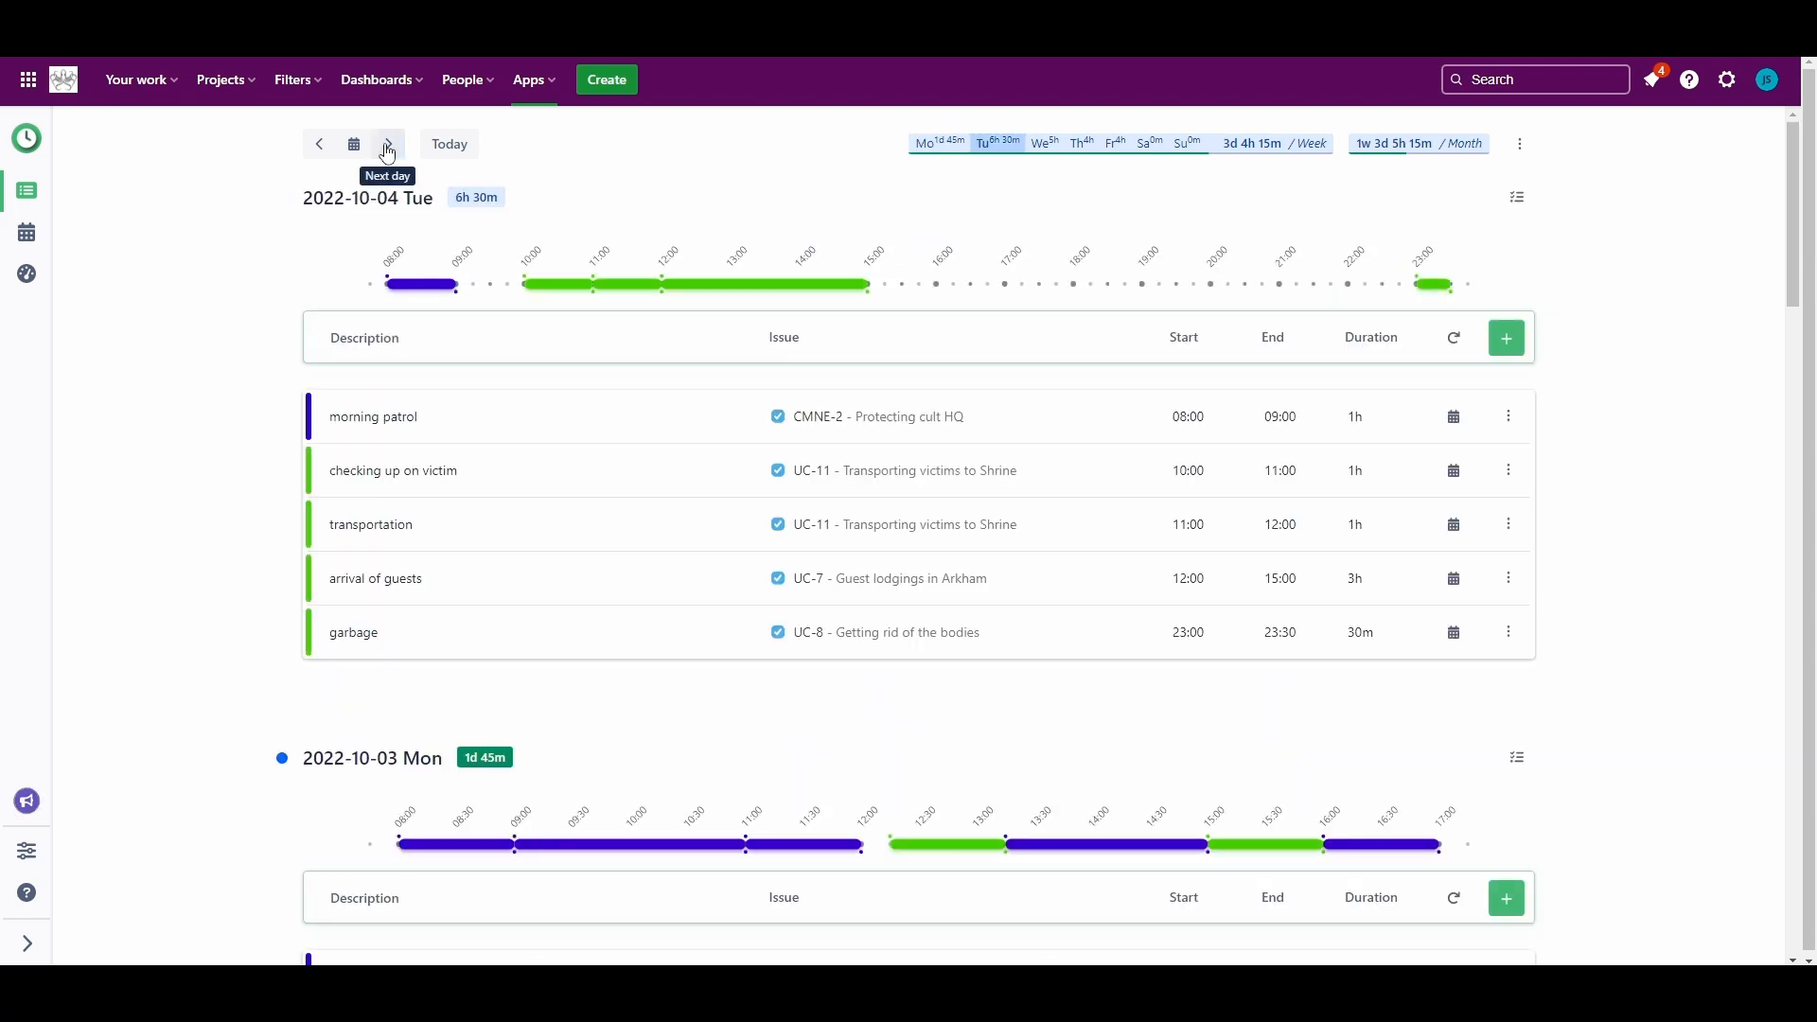
left_click(1220, 341)
type("17")
key("Tab")
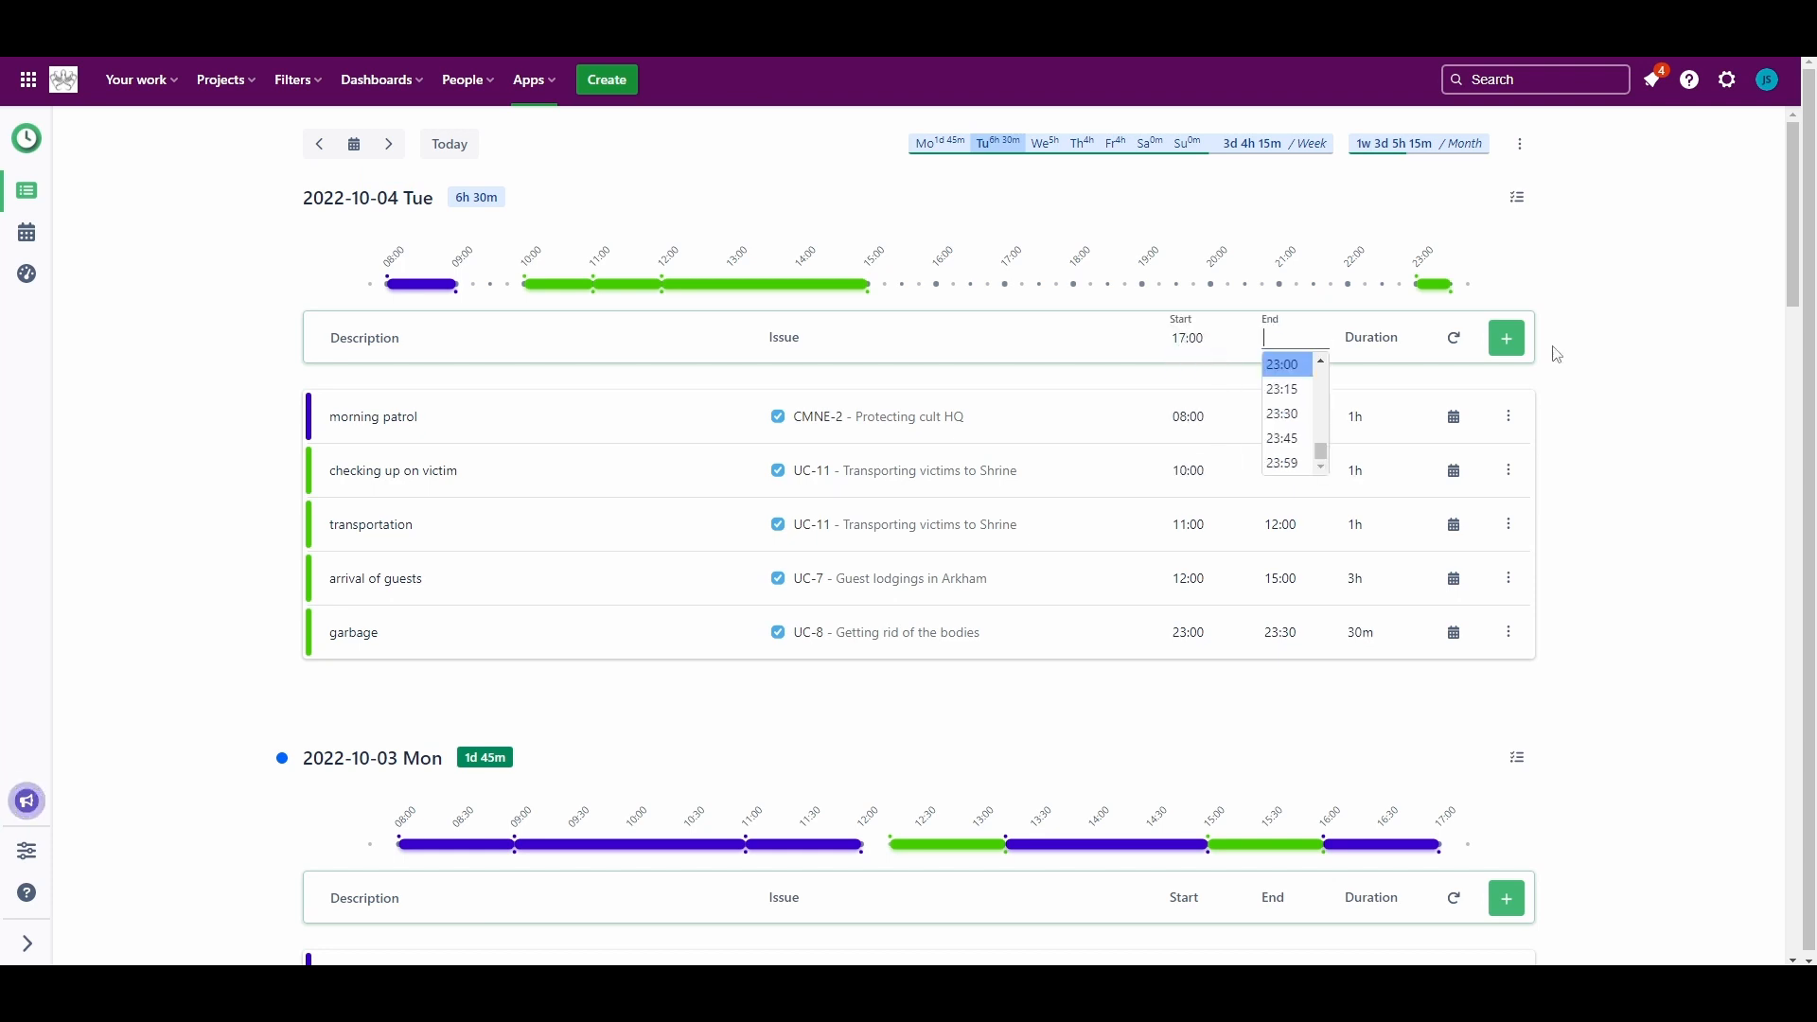
left_click(1103, 331)
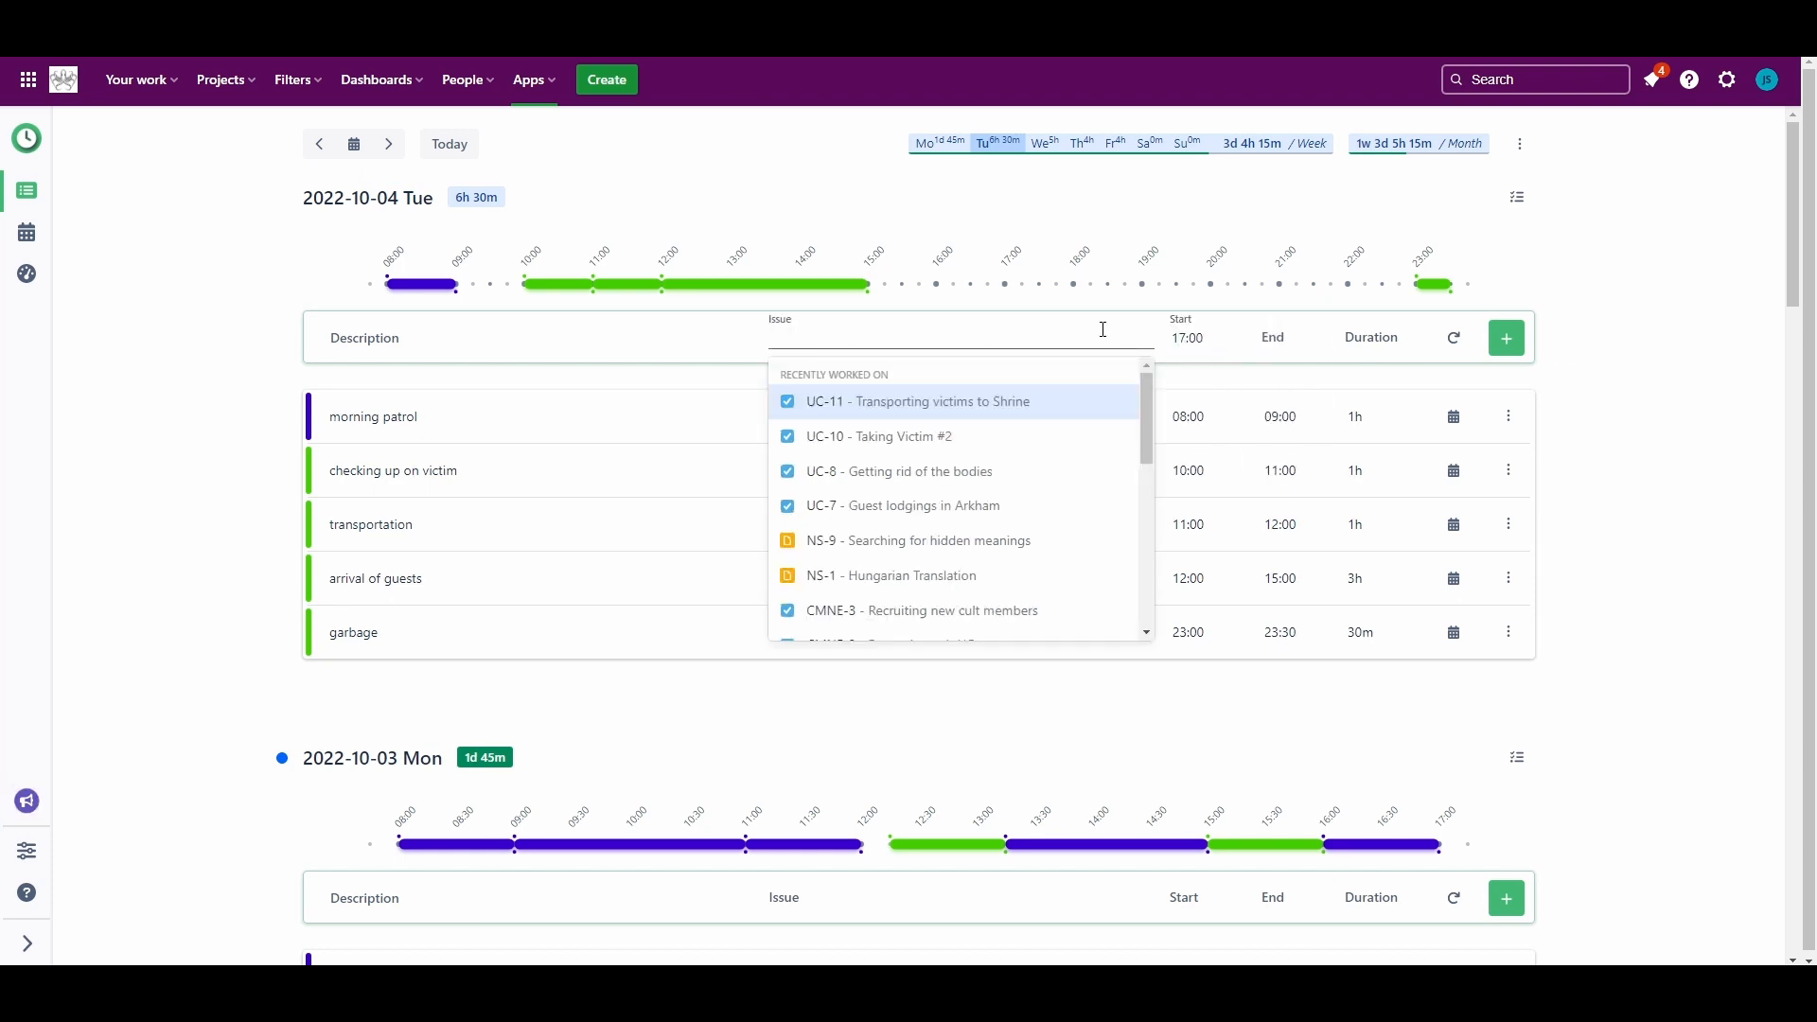
type("mass und")
left_click(1001, 398)
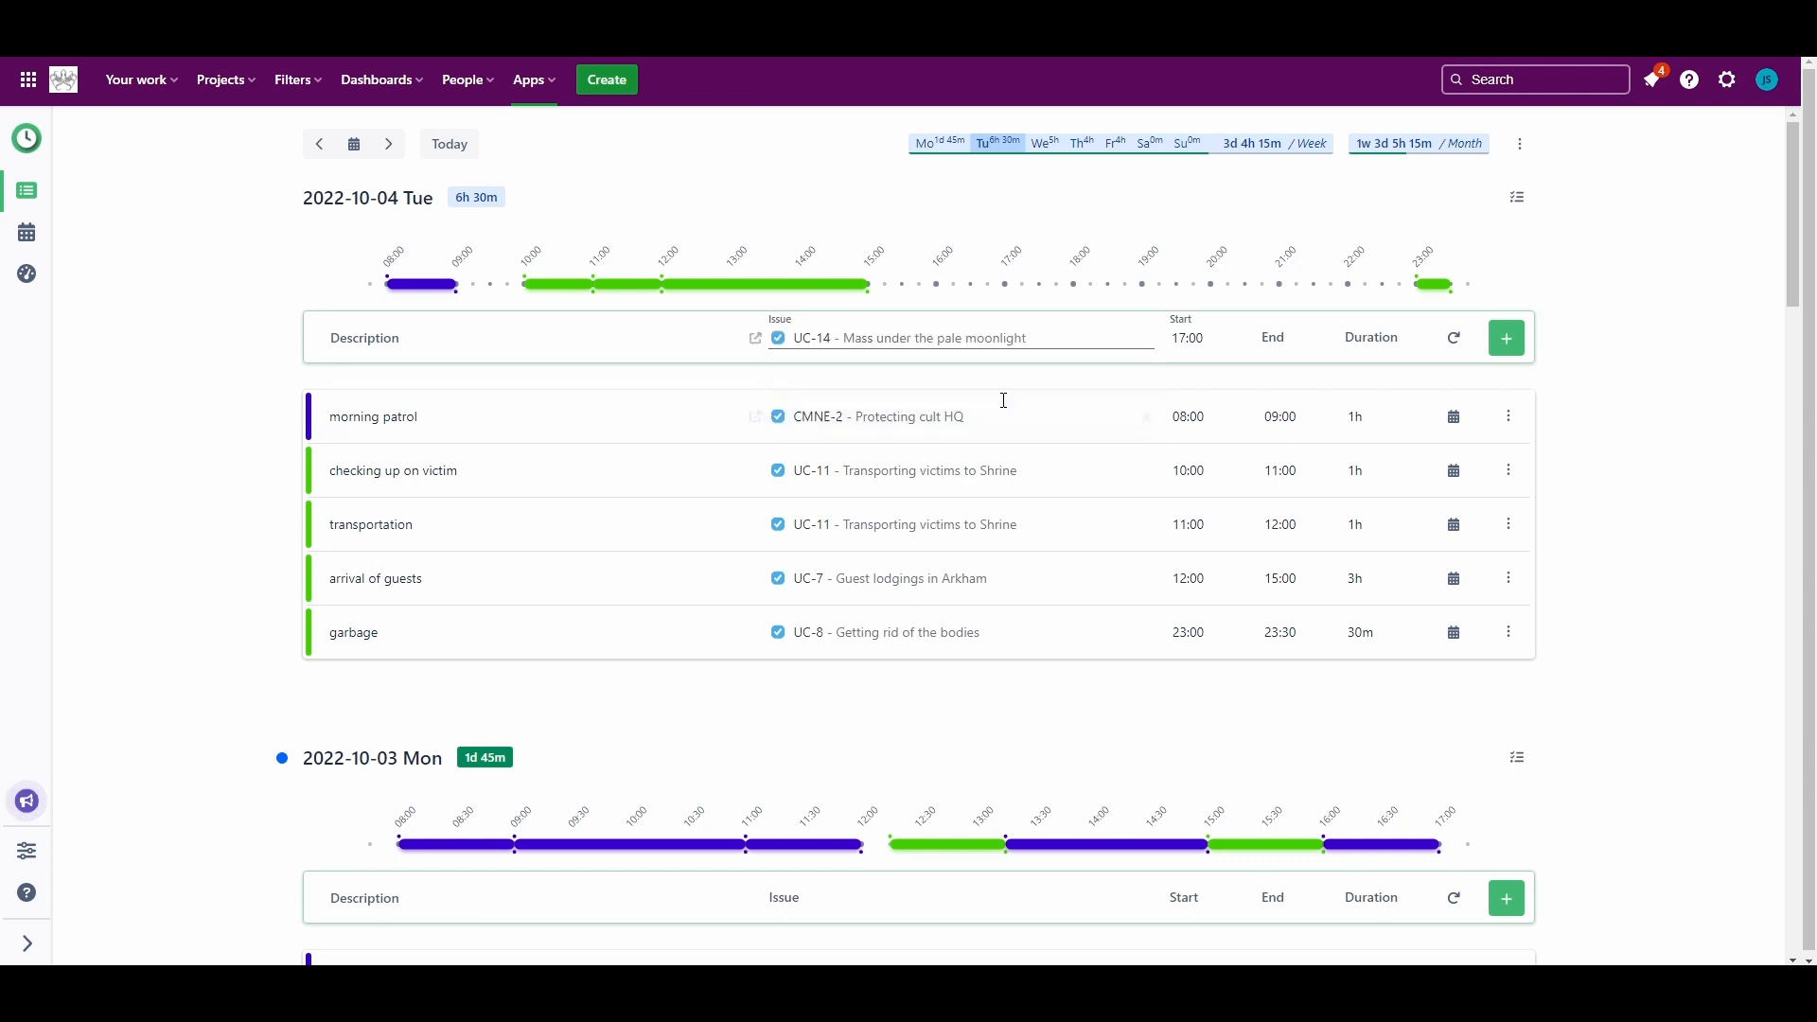
left_click(665, 341)
type("ce")
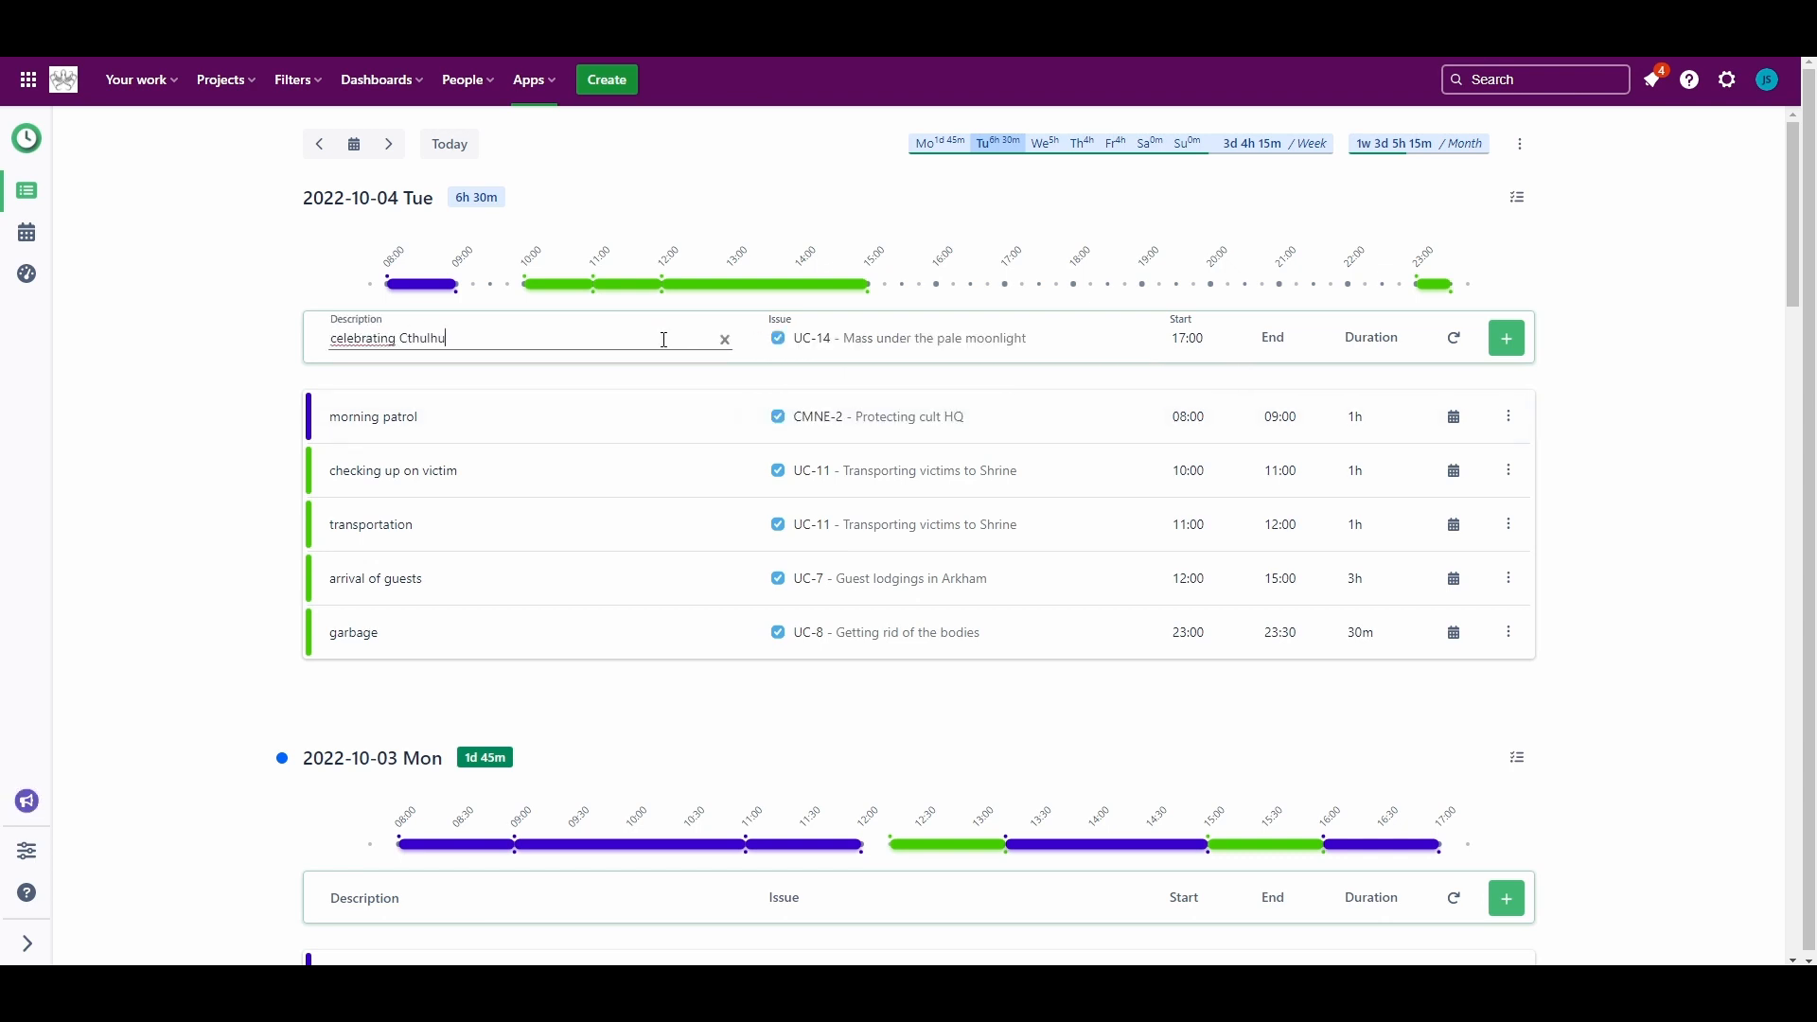
type("lebrating Cthulhu")
left_click(1507, 338)
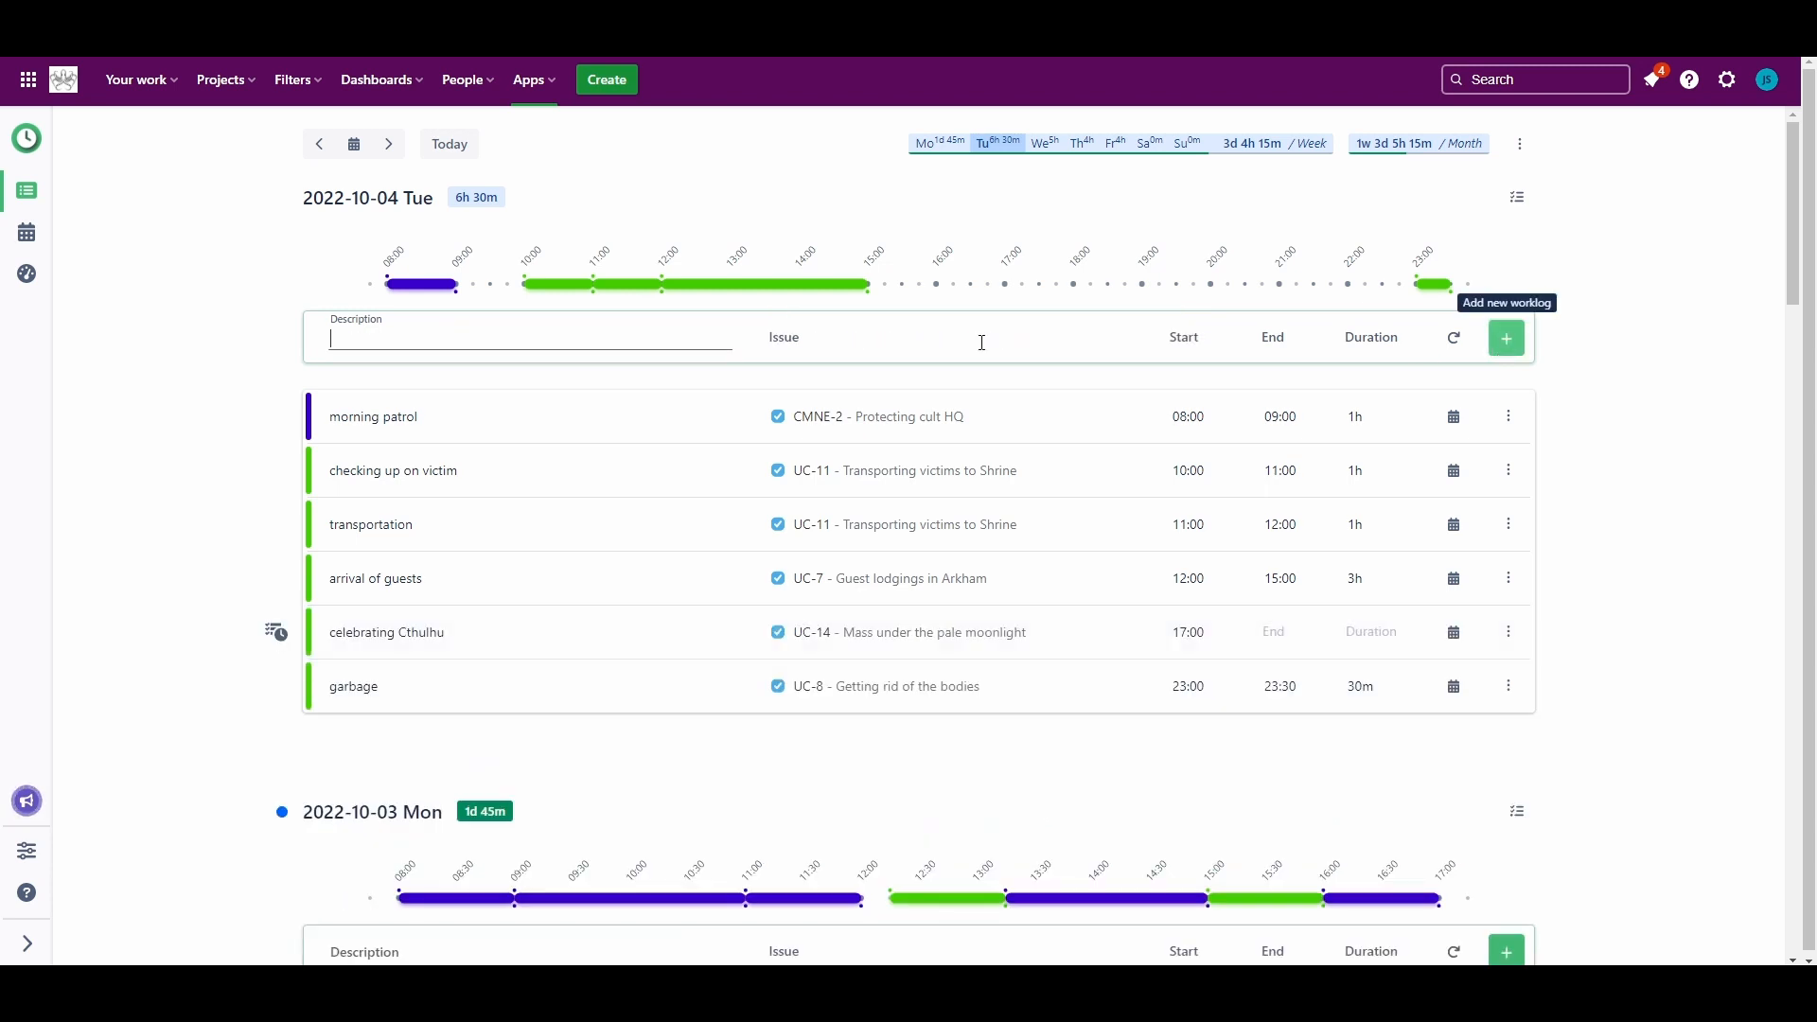
Add a worklog on 2022-10-04 described "Who knows what ?????" with duration 300 and no issue, start or end time
type("ws what ?????")
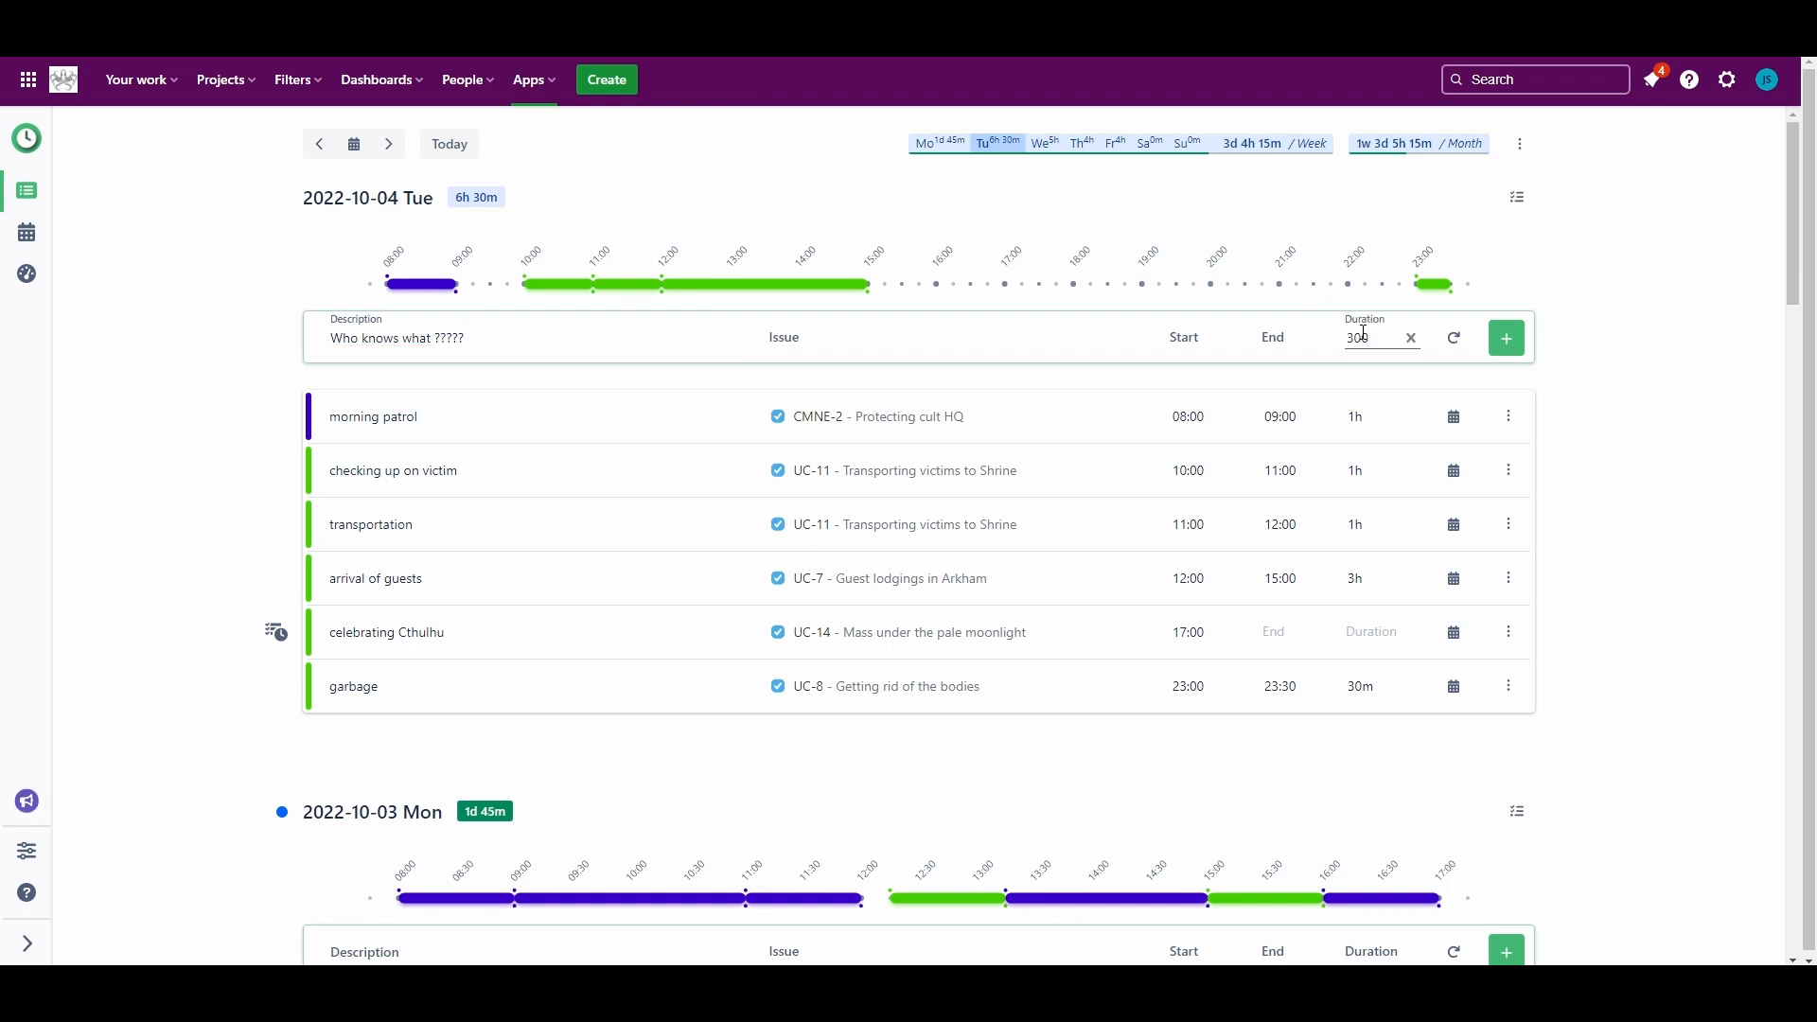
left_click(1507, 338)
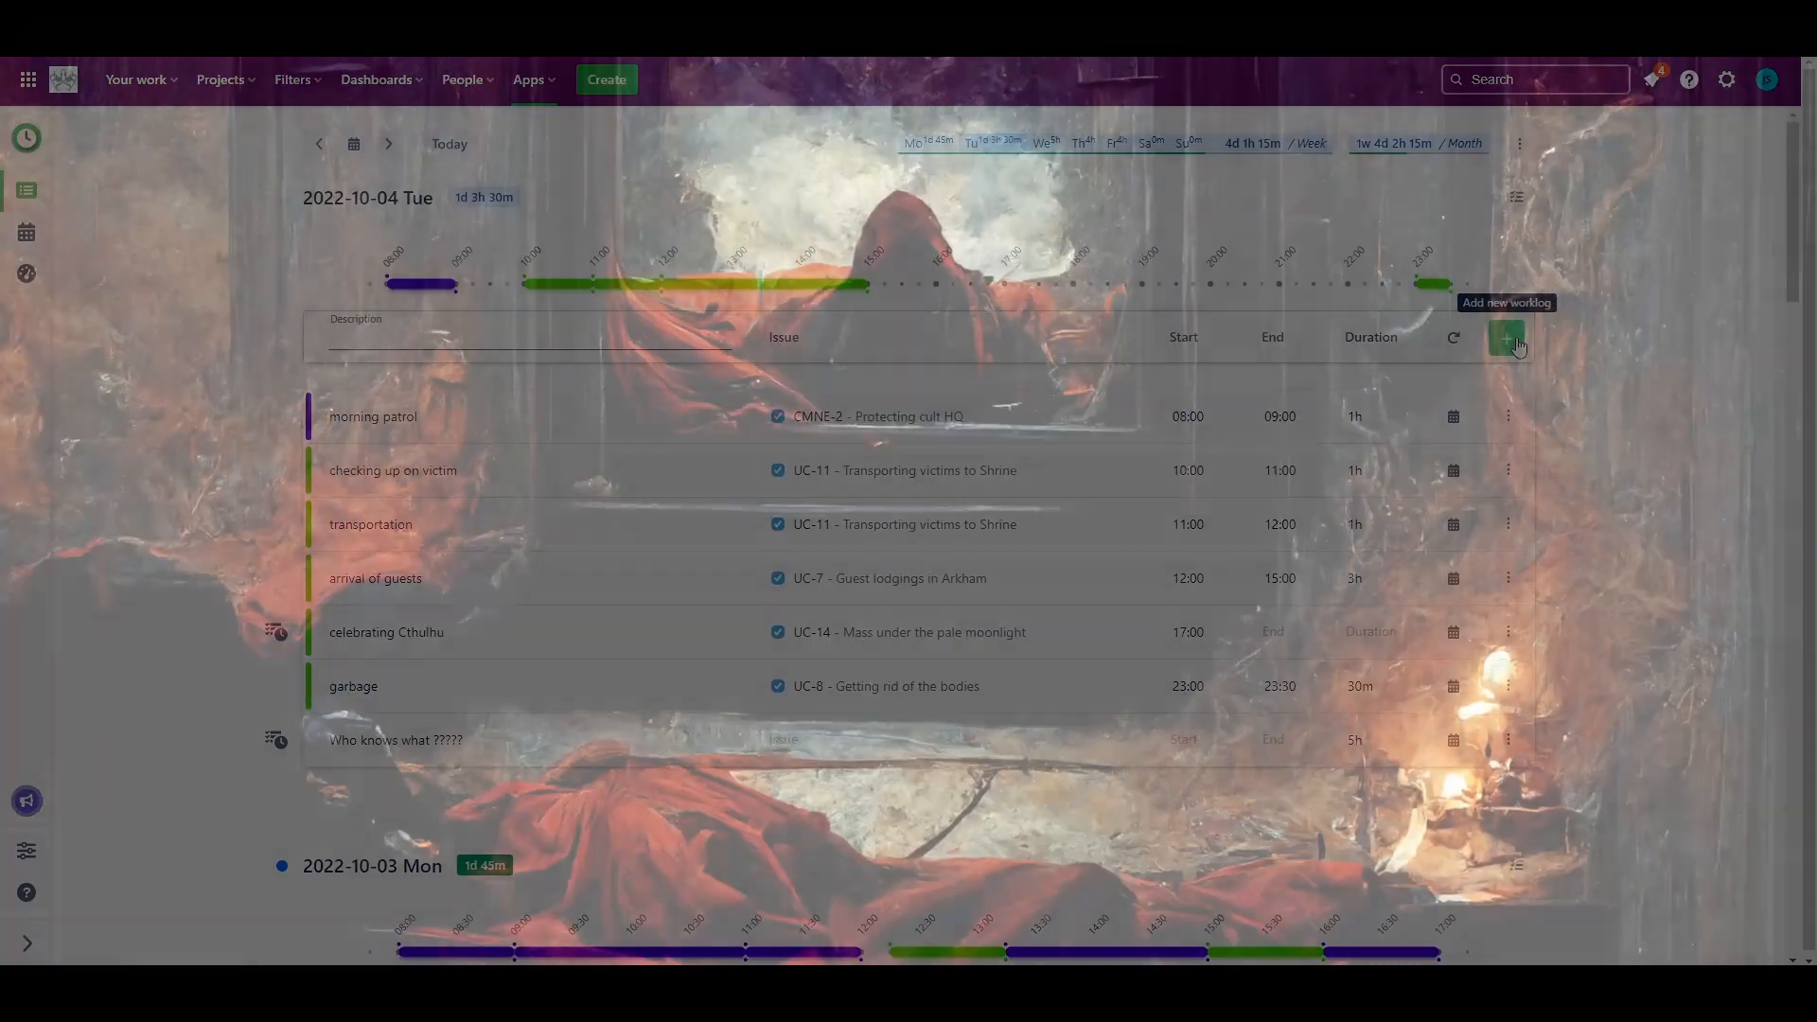